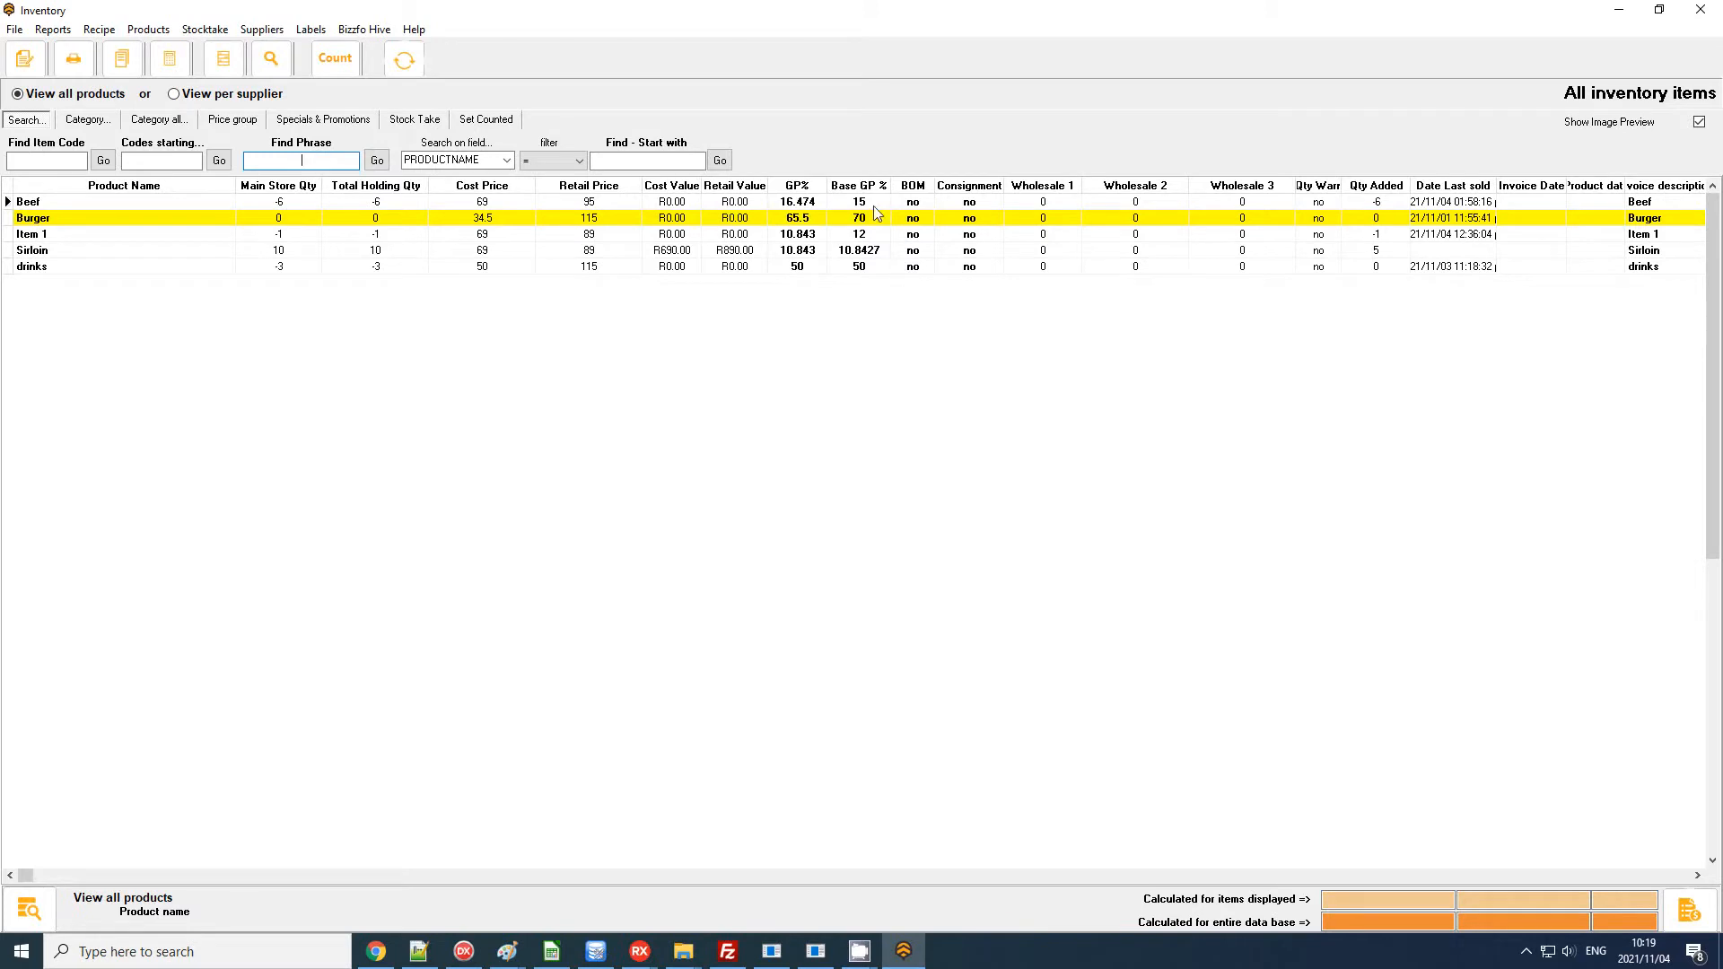
Step: Open the Beef item, set its cost excluding VAT to 75 per kg, save the confirmed change and return to the inventory list
{"action": "left_click", "coordinate": [460, 202]}
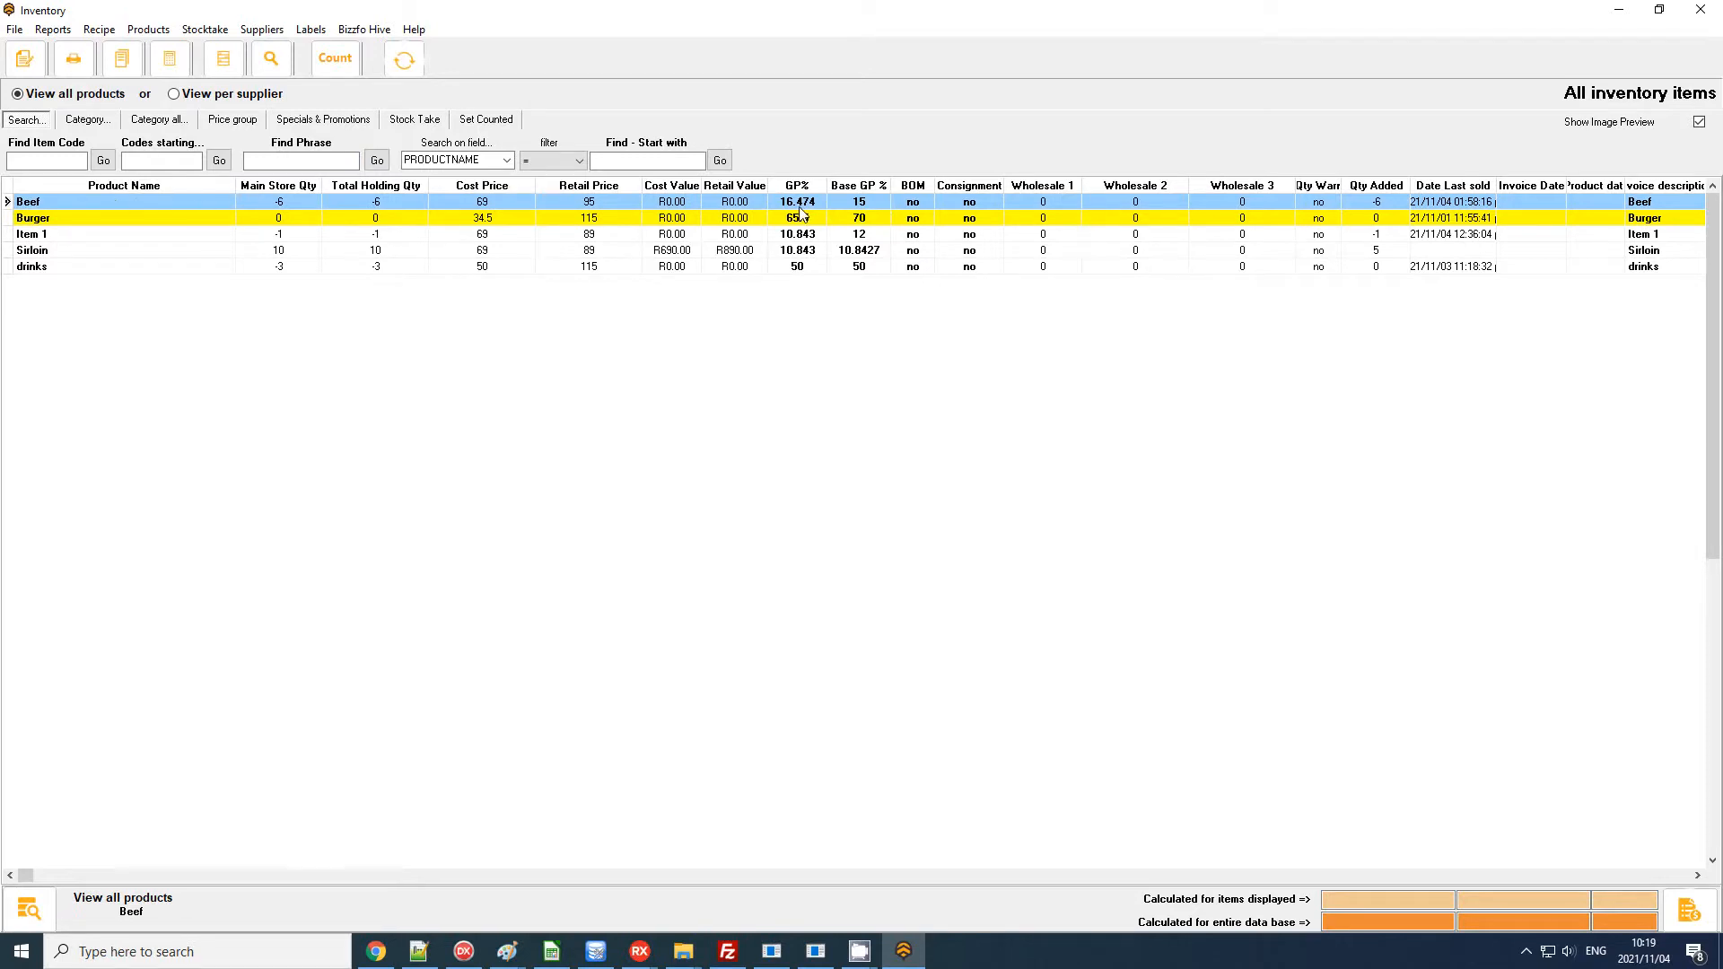
{"action": "double_click", "coordinate": [867, 203]}
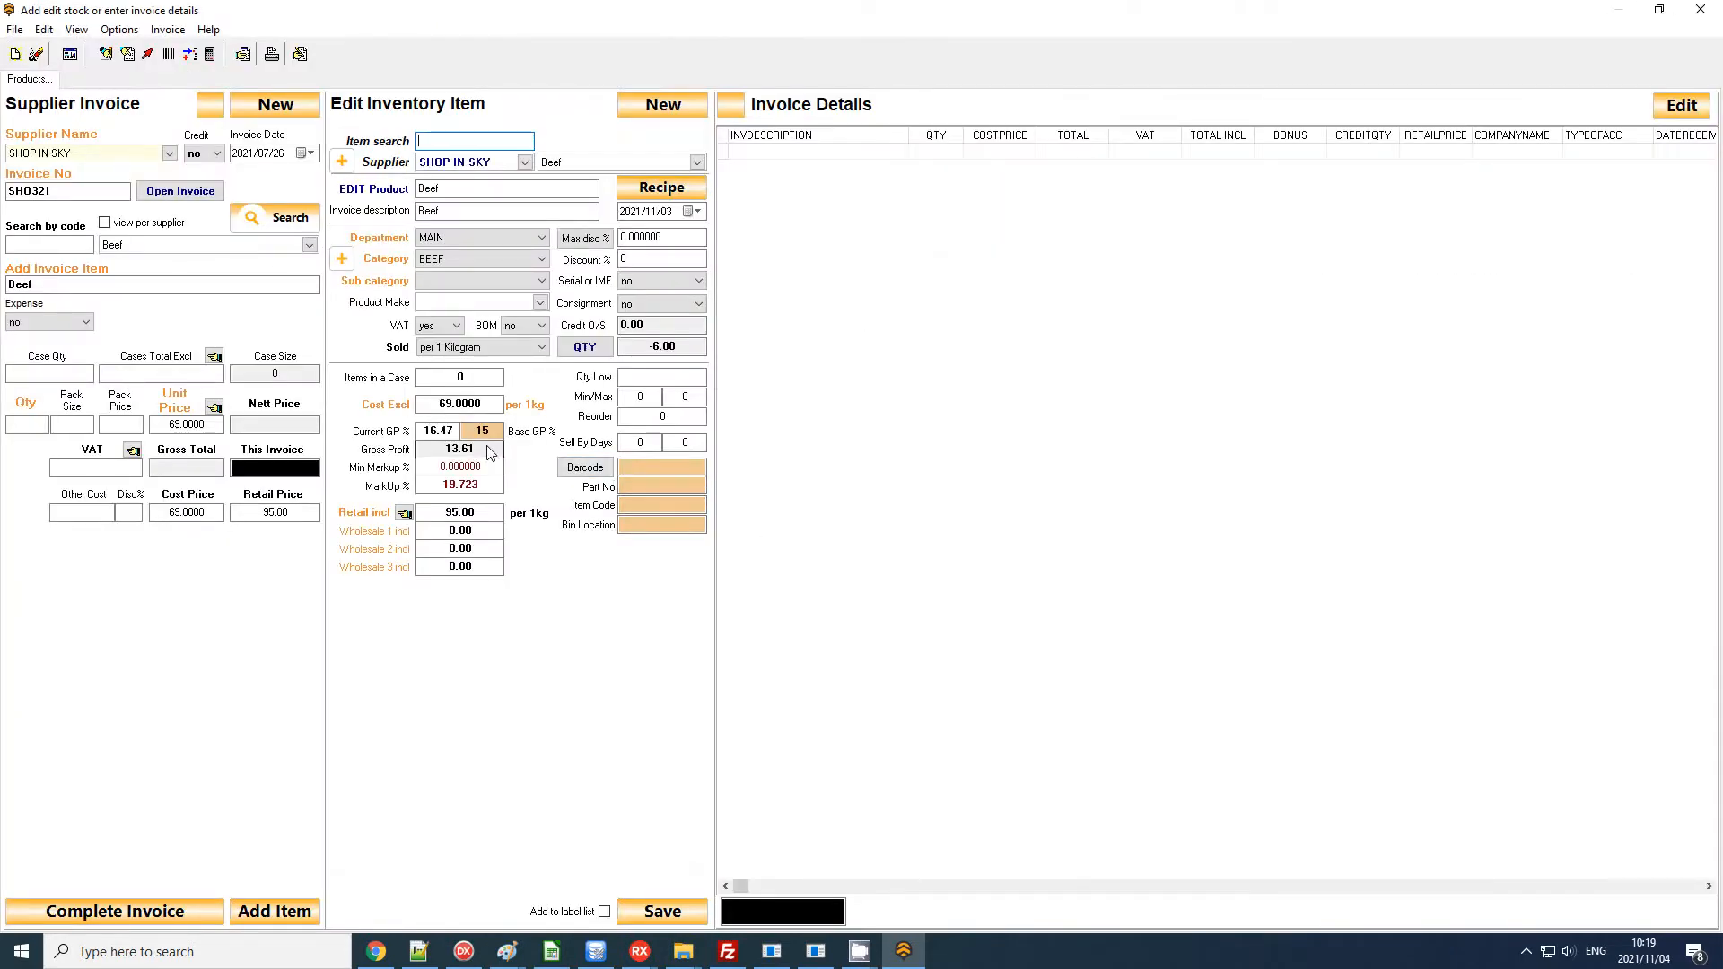
{"action": "left_click", "coordinate": [497, 434]}
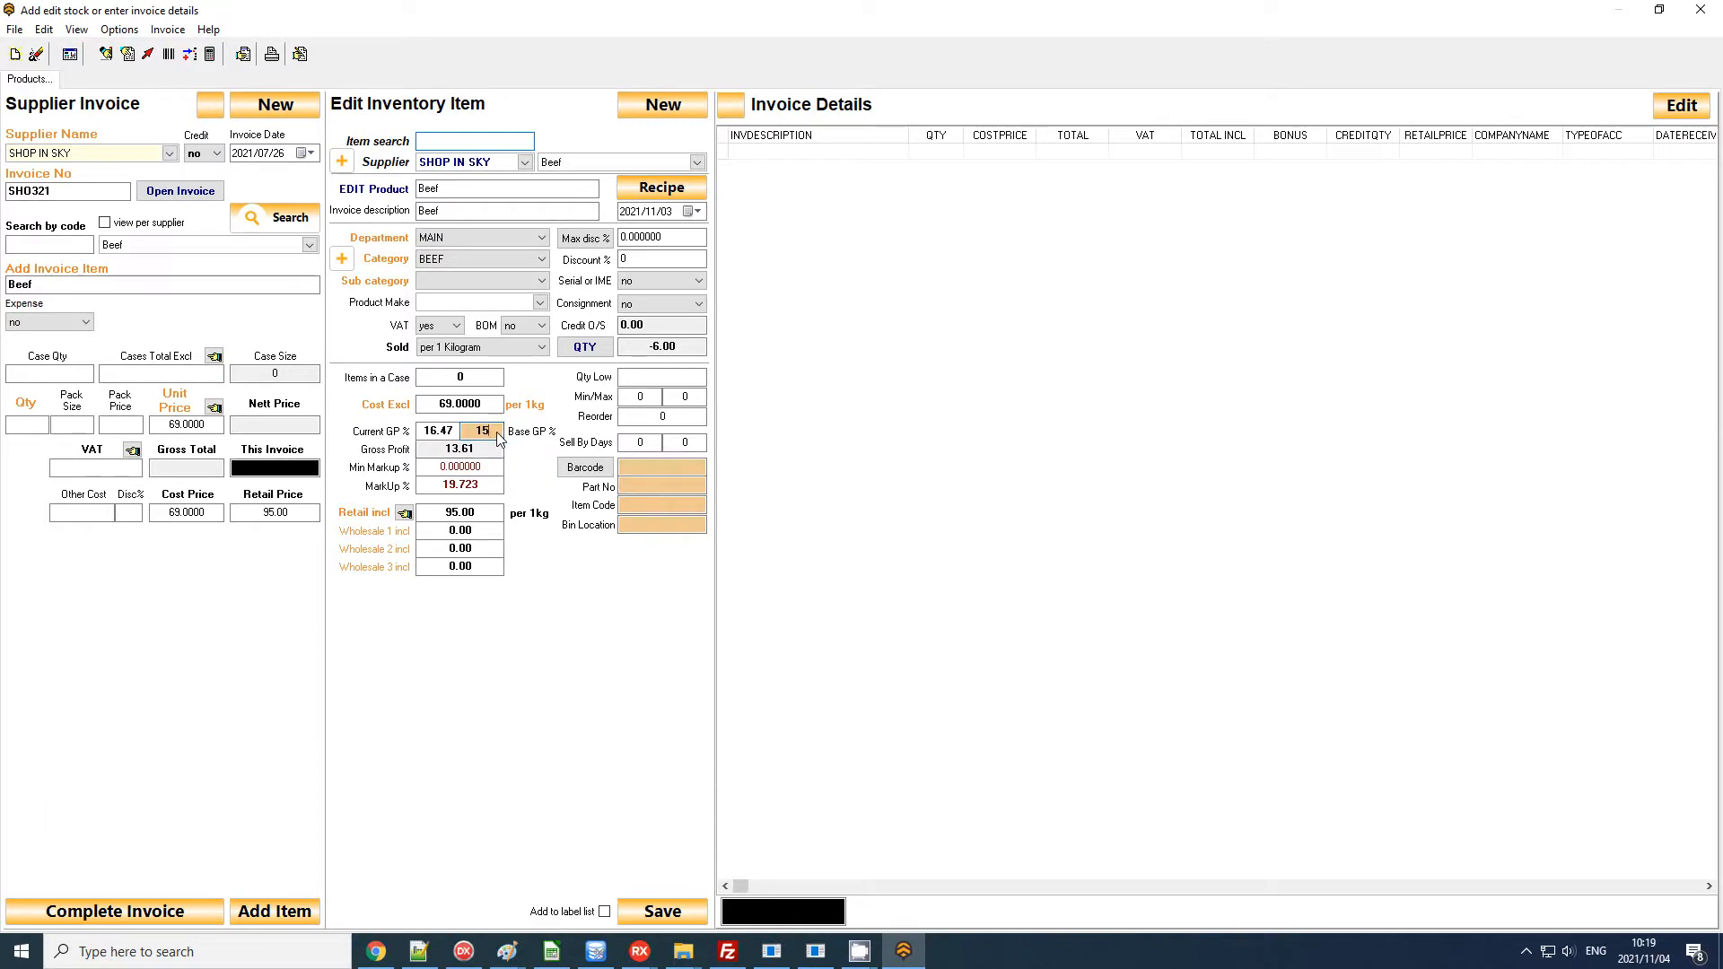
{"action": "double_click", "coordinate": [483, 434]}
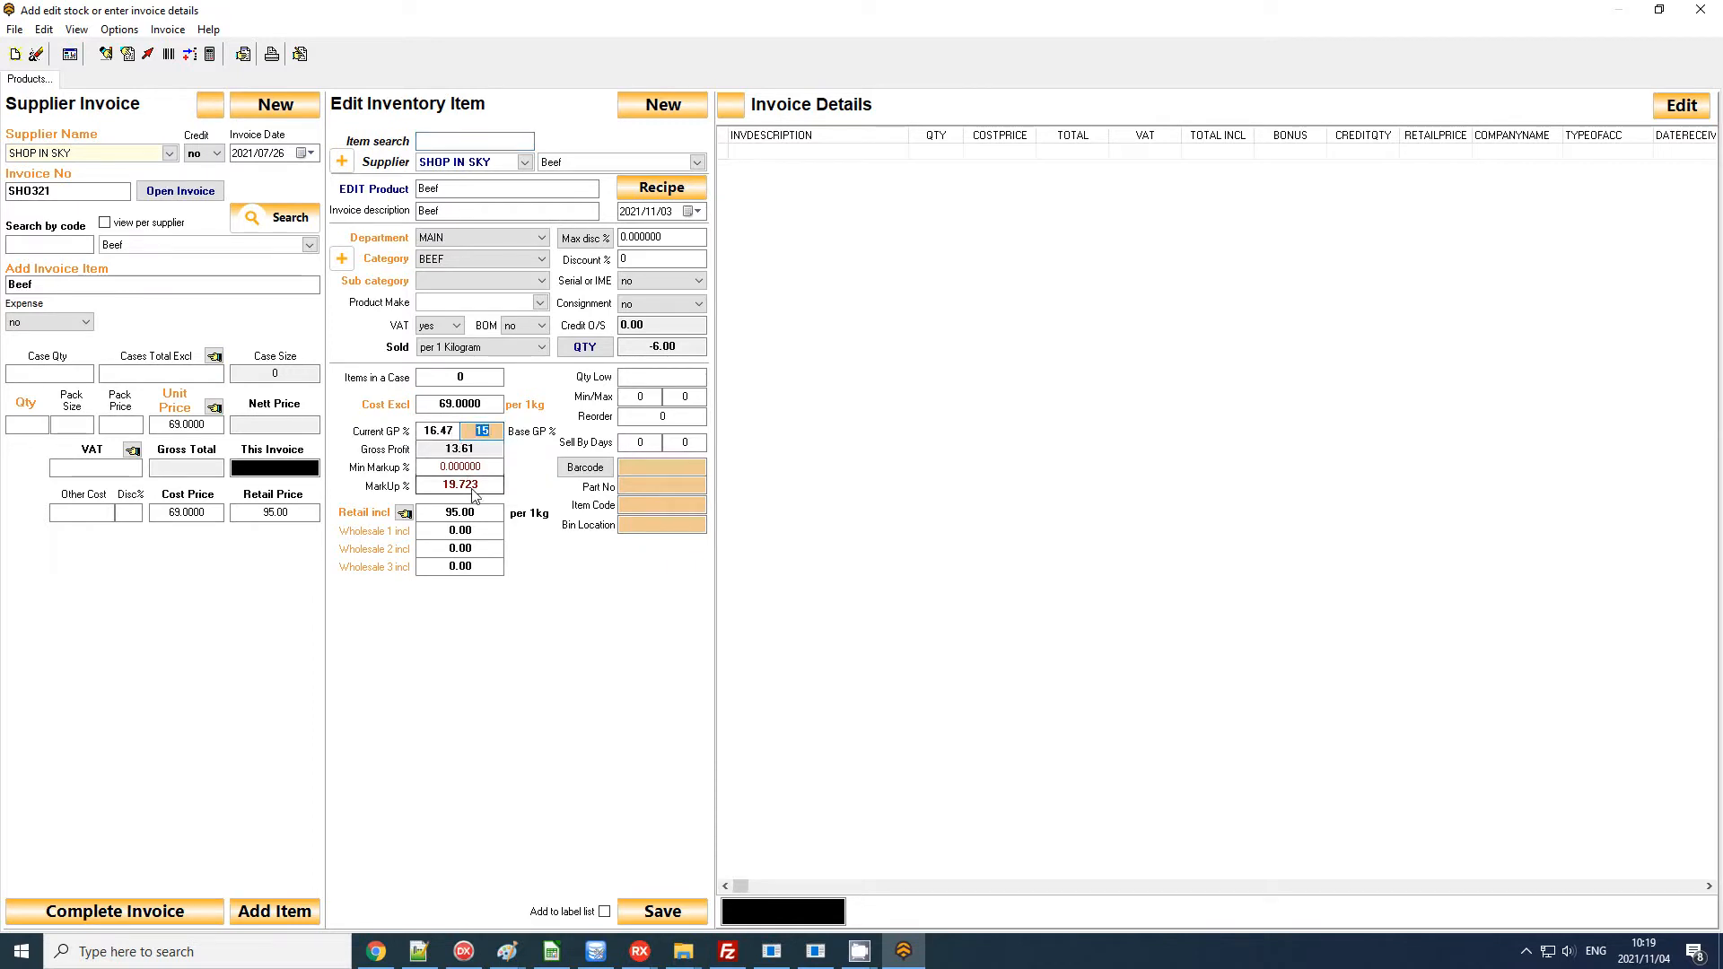
{"action": "left_click", "coordinate": [492, 413]}
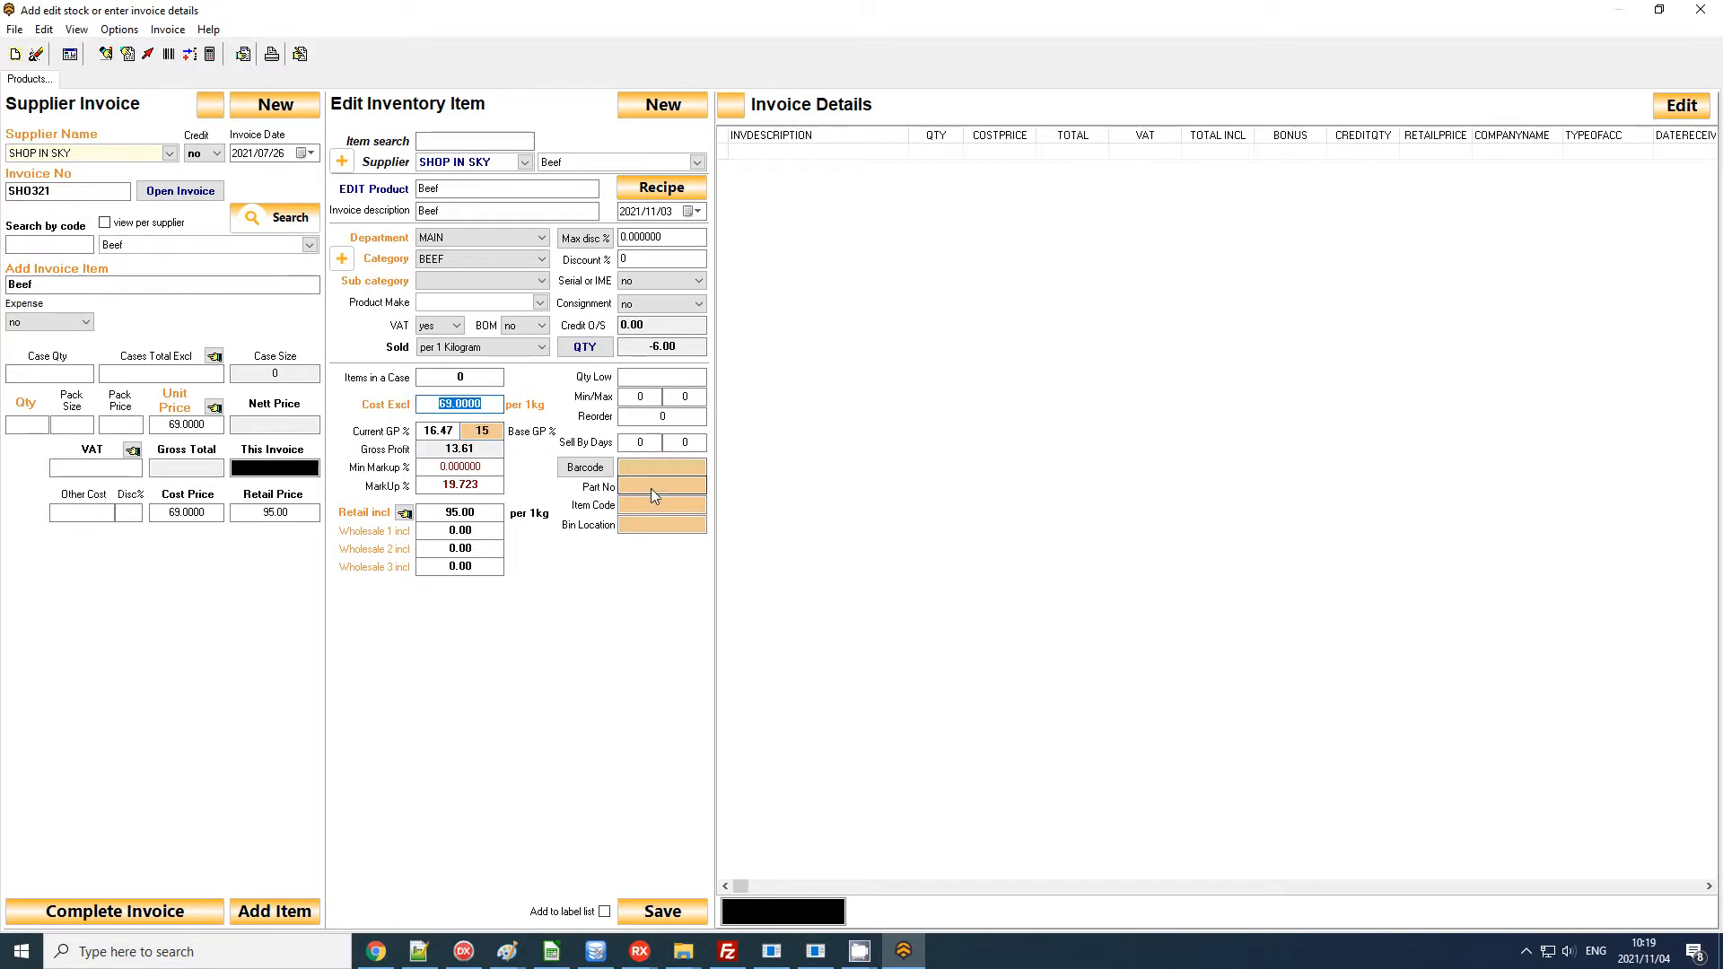
{"action": "type", "text": "75"}
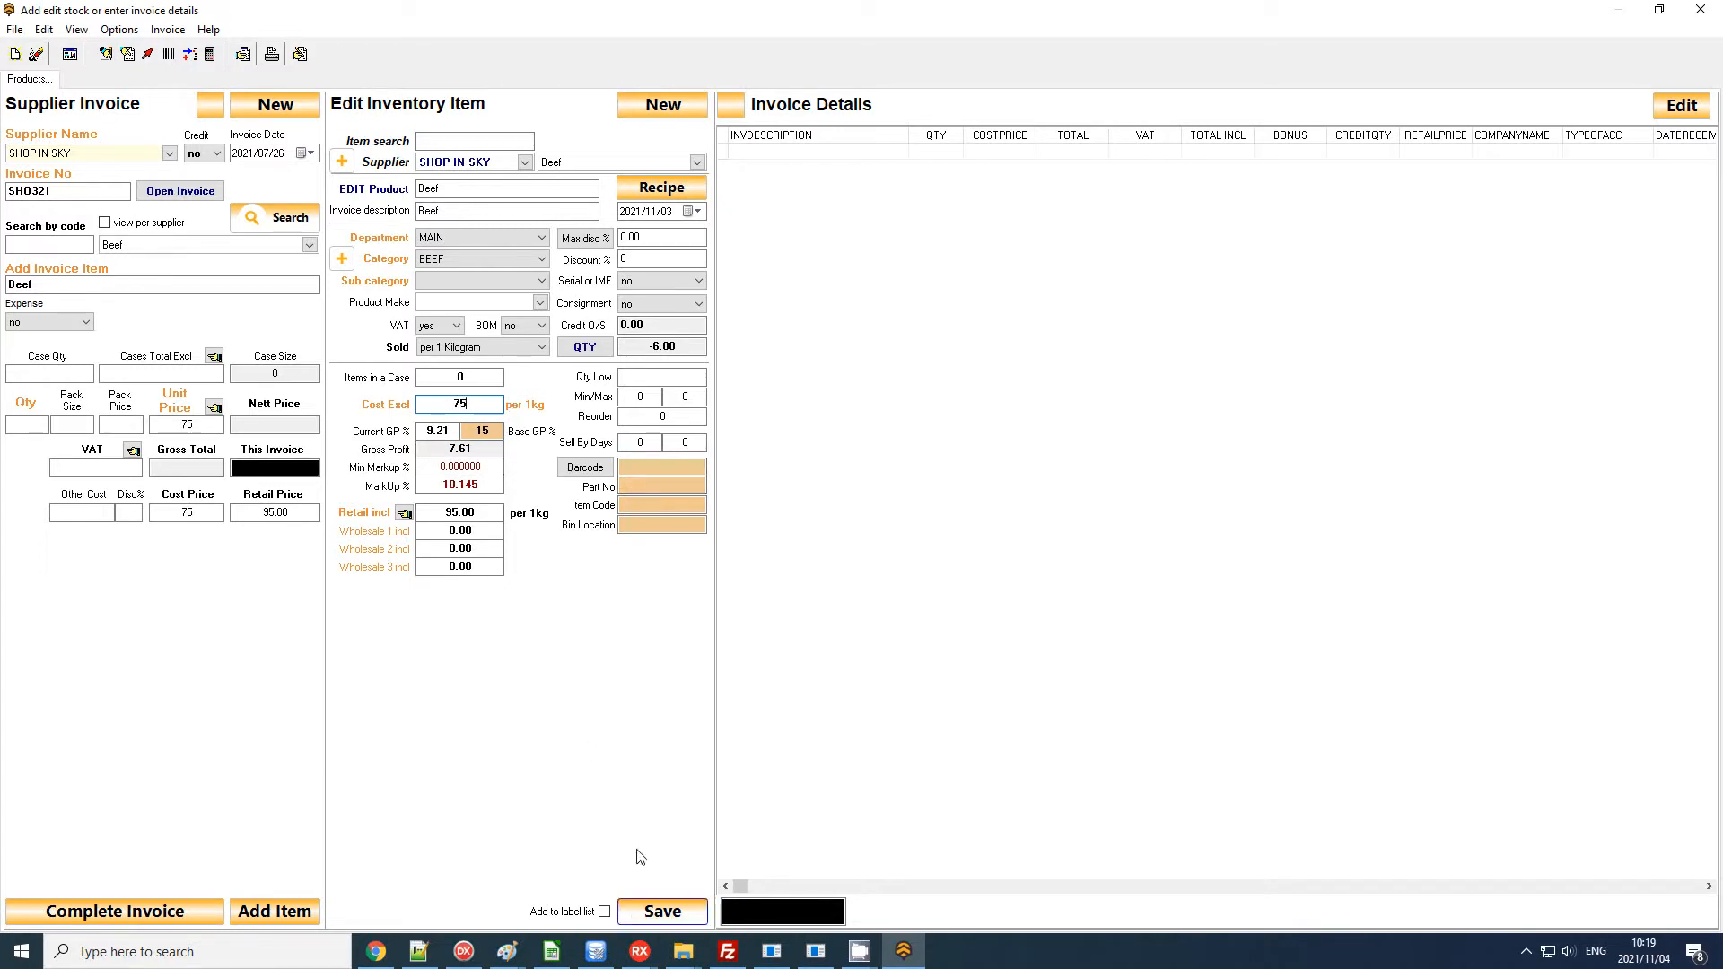
{"action": "left_click", "coordinate": [663, 915]}
{"action": "left_click", "coordinate": [916, 505]}
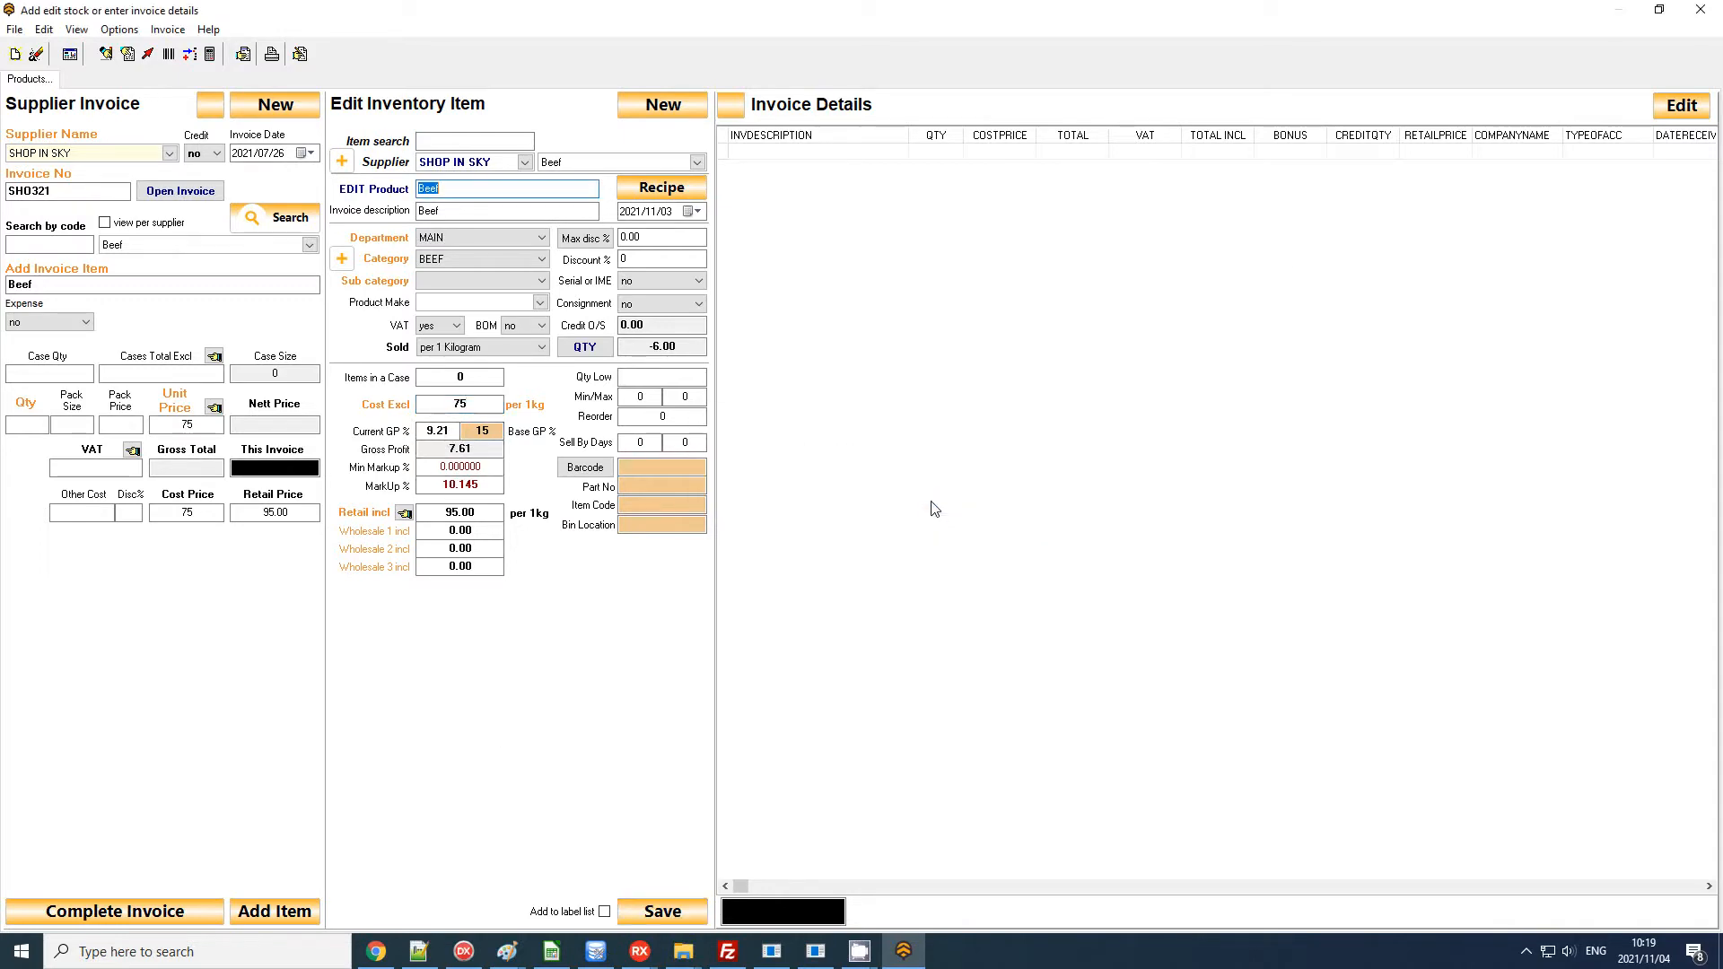
{"action": "left_click", "coordinate": [1701, 9]}
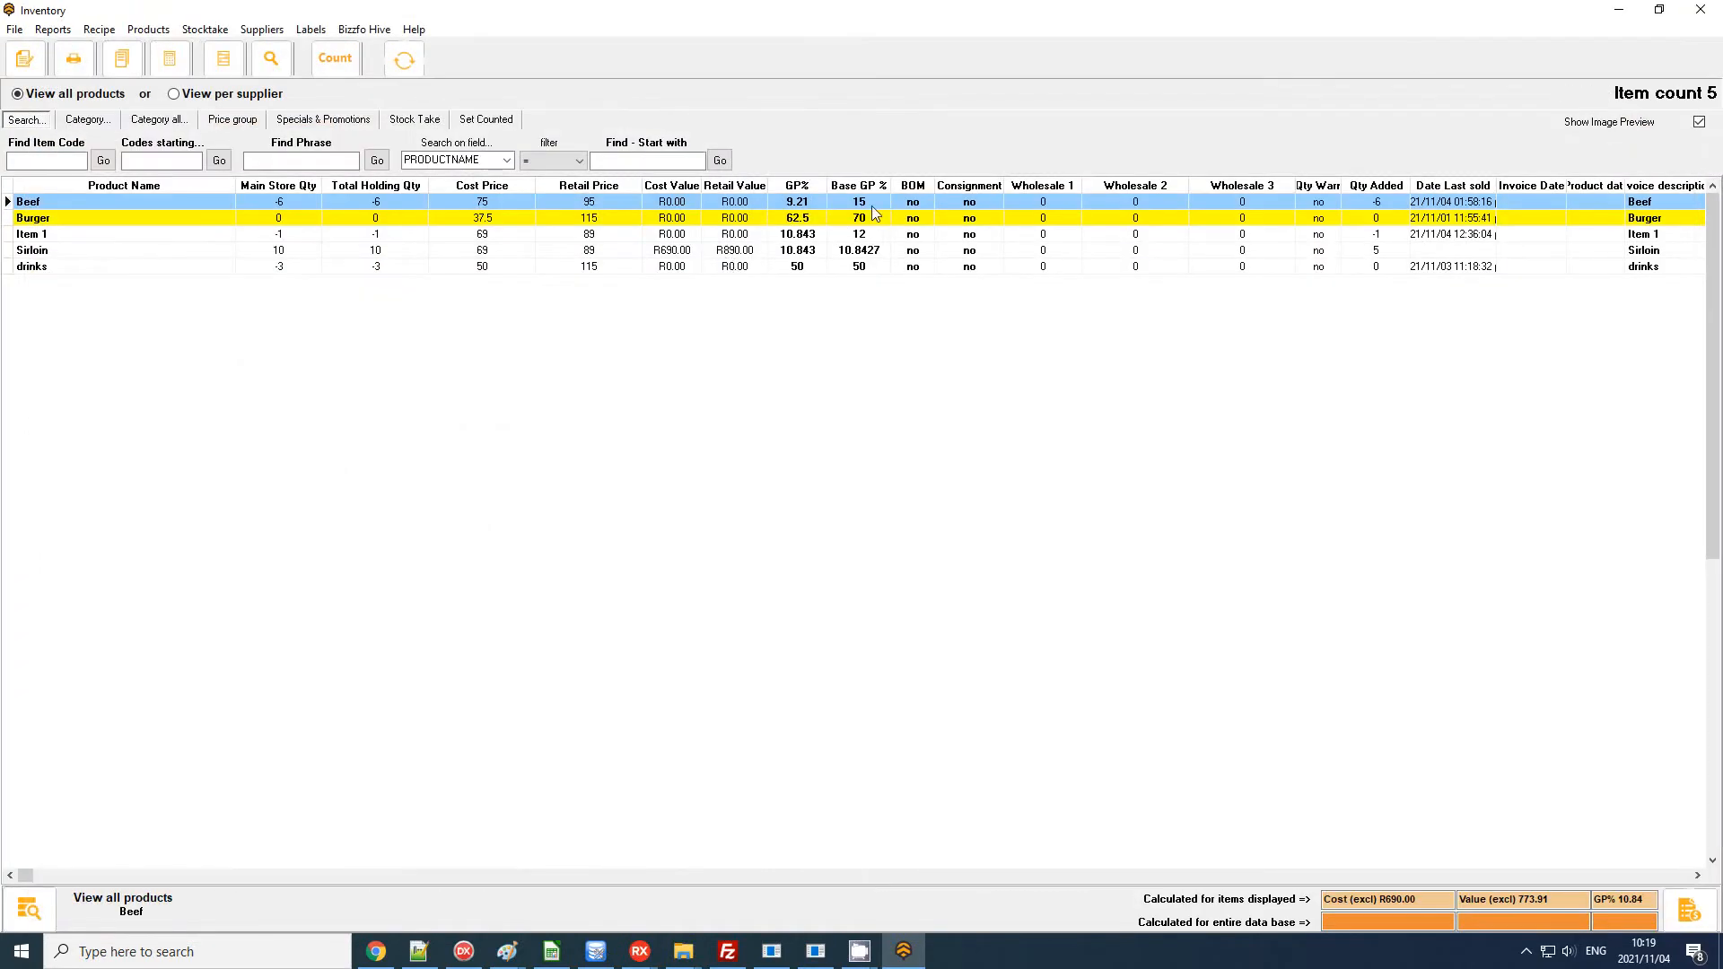
Step: Run the GP % Variance report for items below base GP% on the inventory
{"action": "left_click", "coordinate": [816, 238]}
{"action": "left_click", "coordinate": [858, 266]}
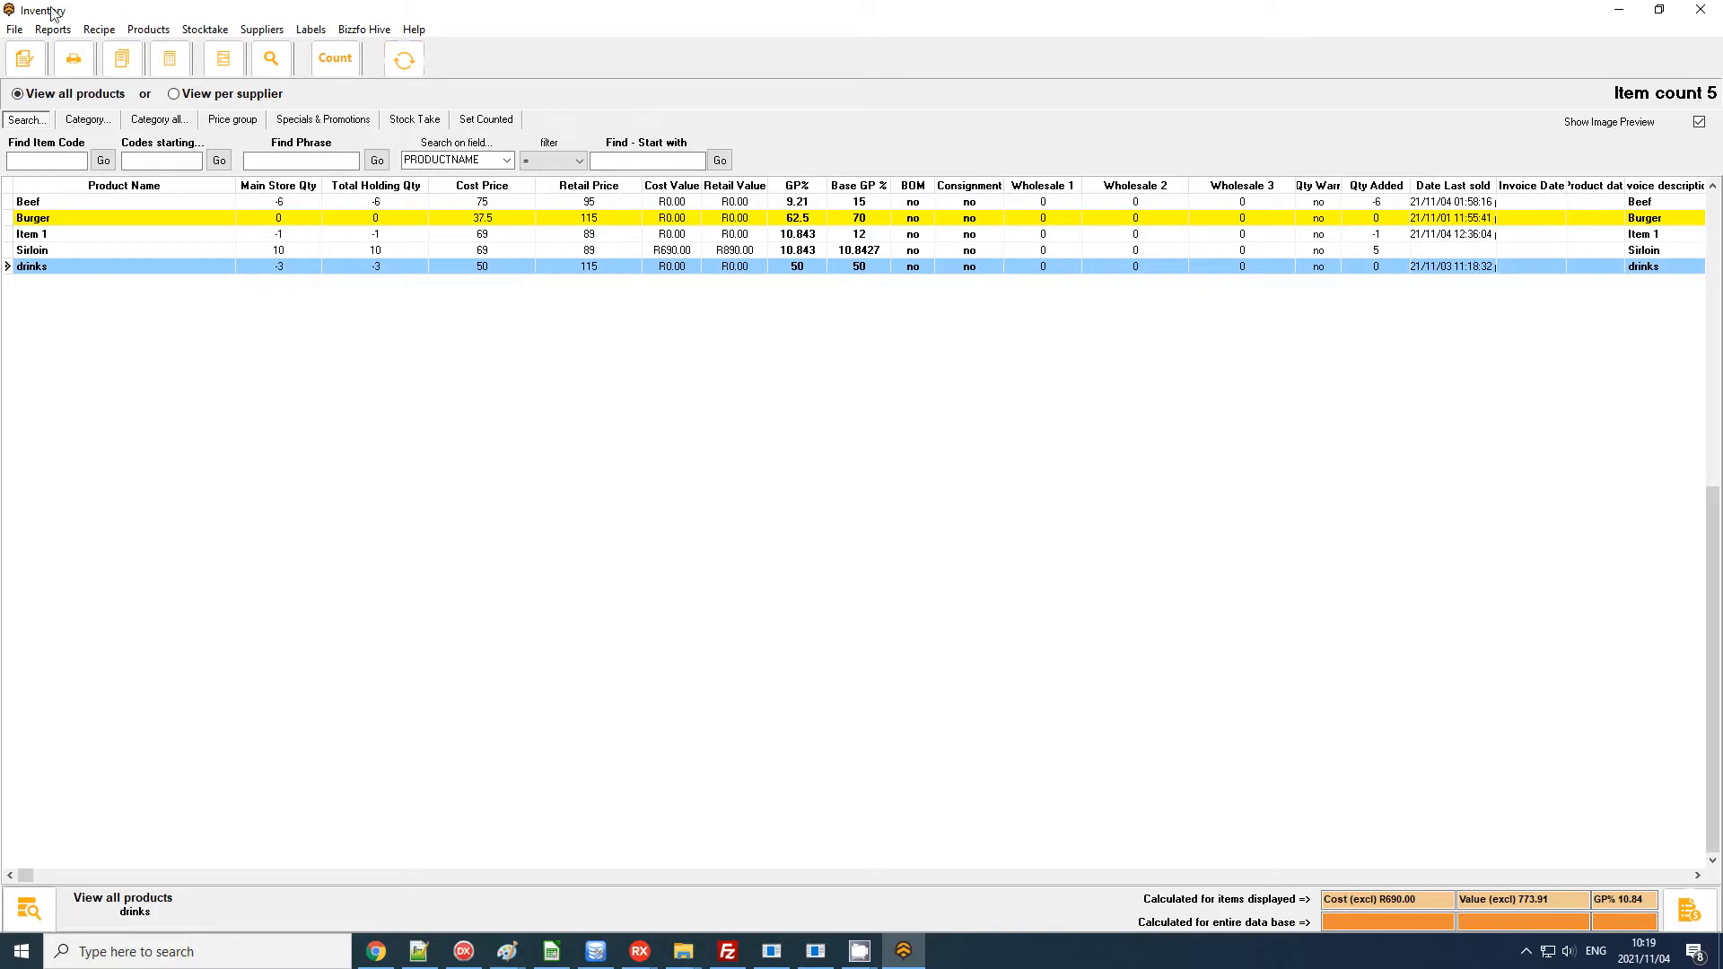
{"action": "left_click", "coordinate": [53, 29]}
{"action": "mouse_move", "coordinate": [89, 109]}
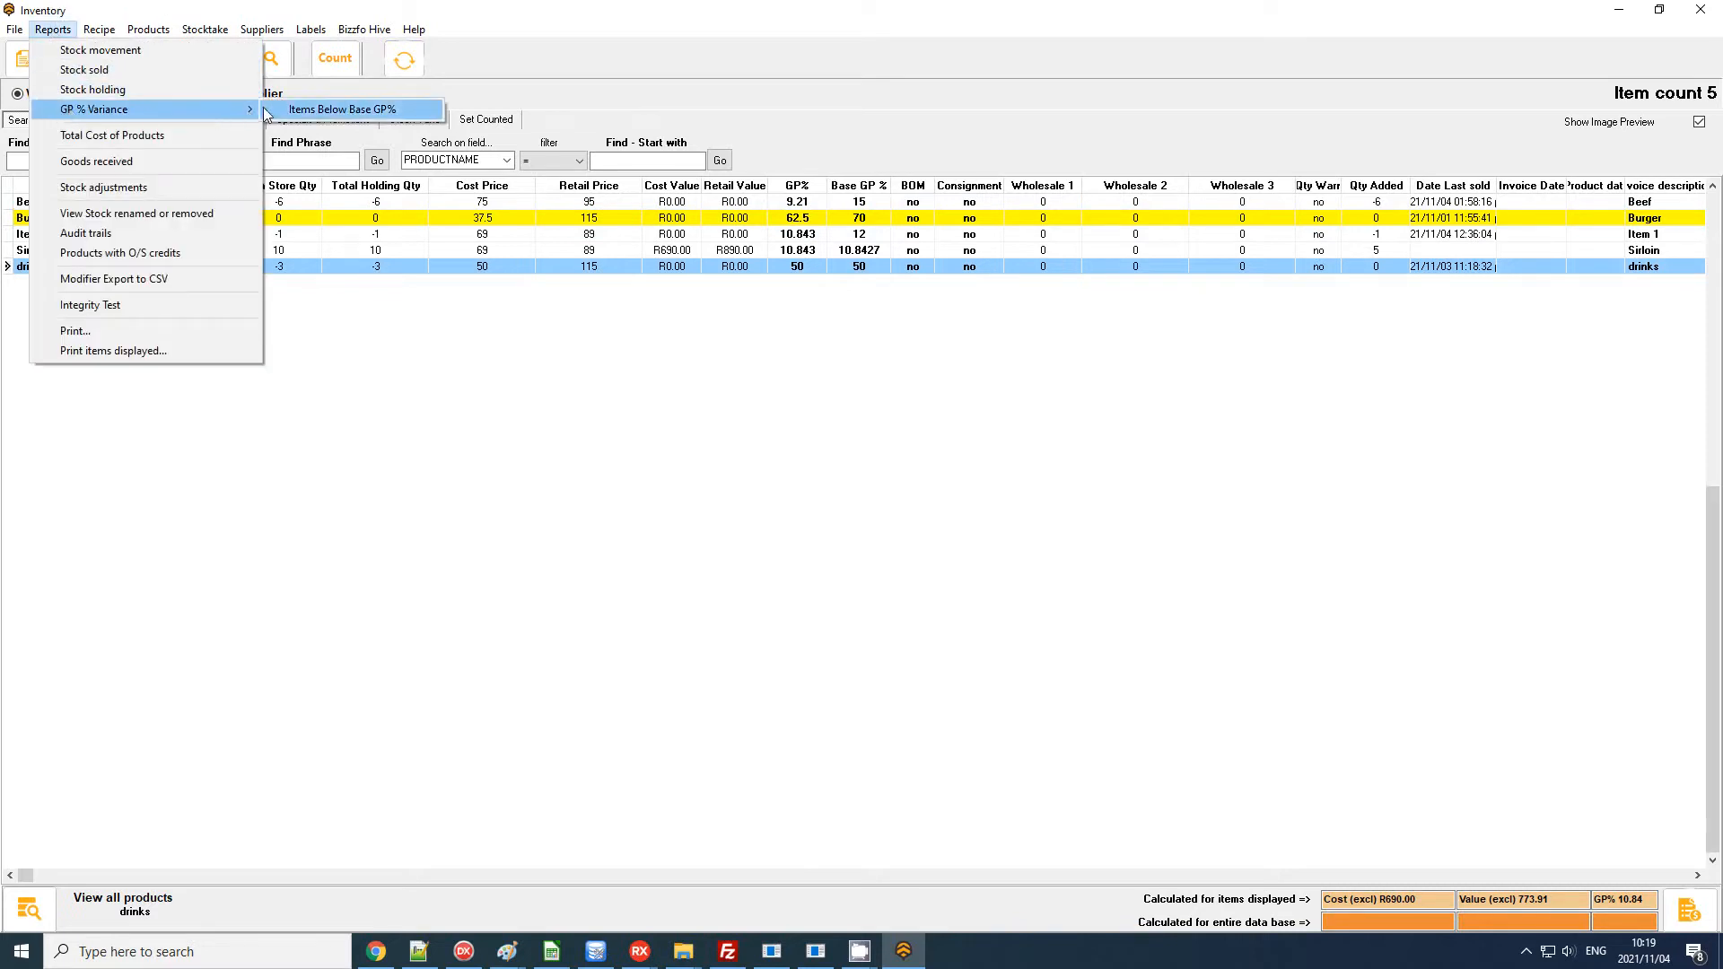
{"action": "left_click", "coordinate": [420, 122]}
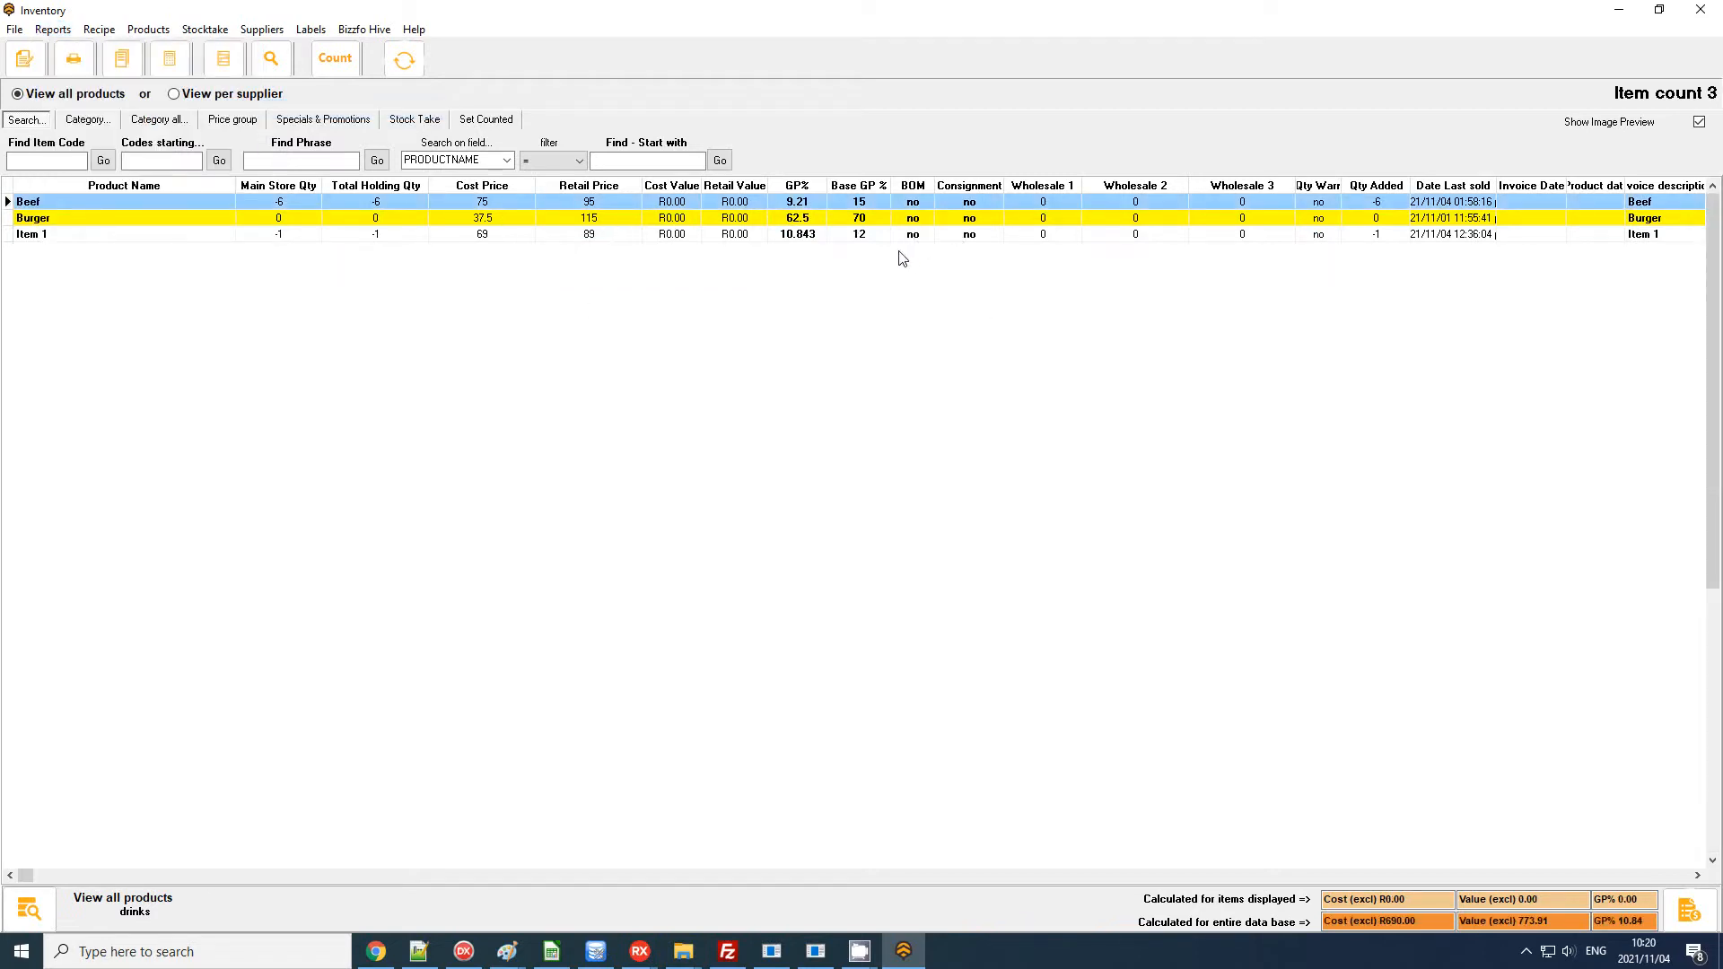
Step: Set the Beef item's retail price including VAT to 105.0, save the confirmed change and close the item
{"action": "double_click", "coordinate": [811, 208]}
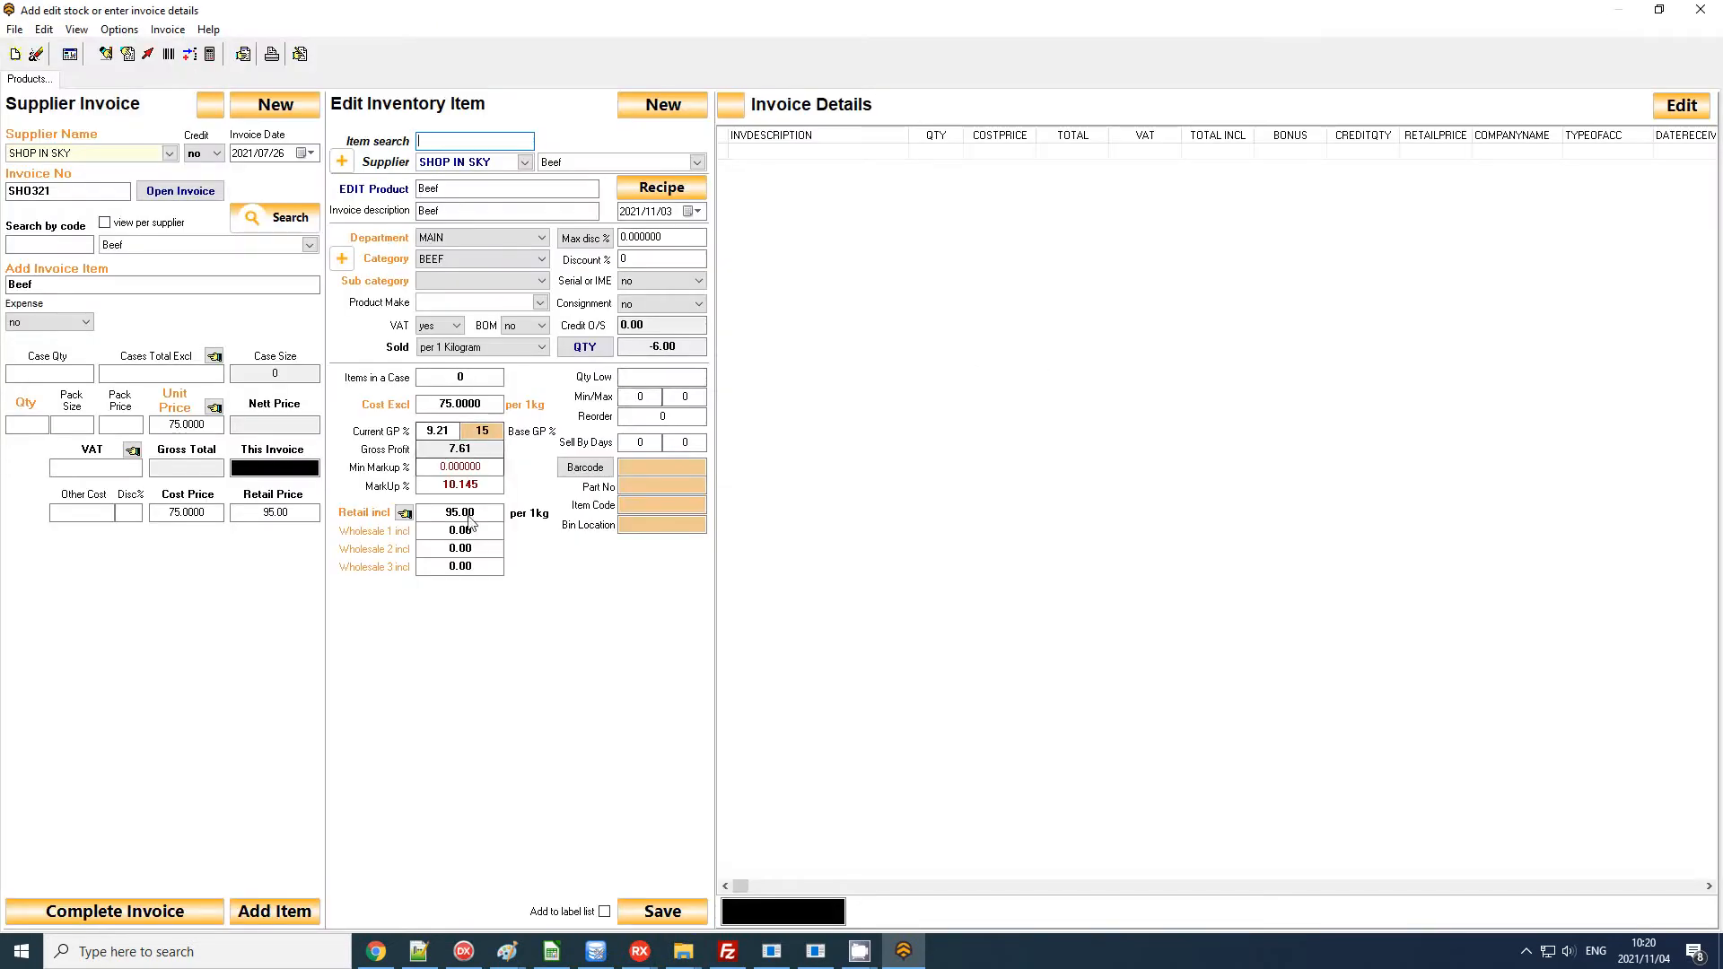
{"action": "left_click_drag", "start_coordinate": [493, 517], "coordinate": [317, 499]}
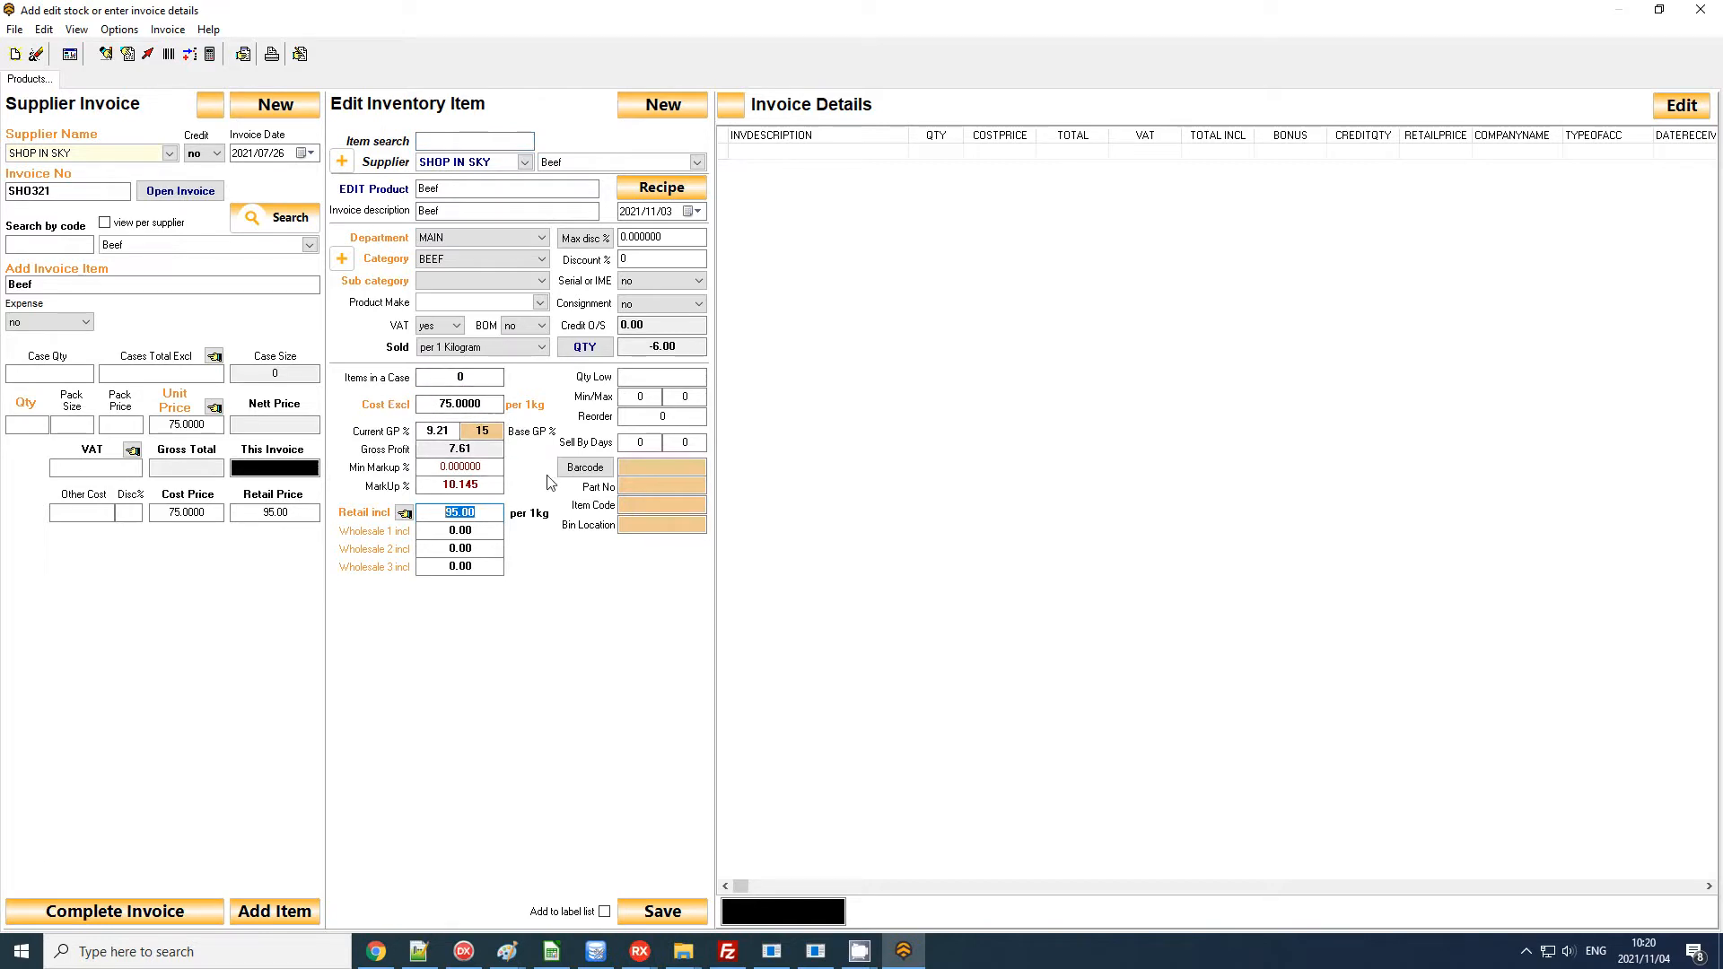
{"action": "type", "text": "105.0"}
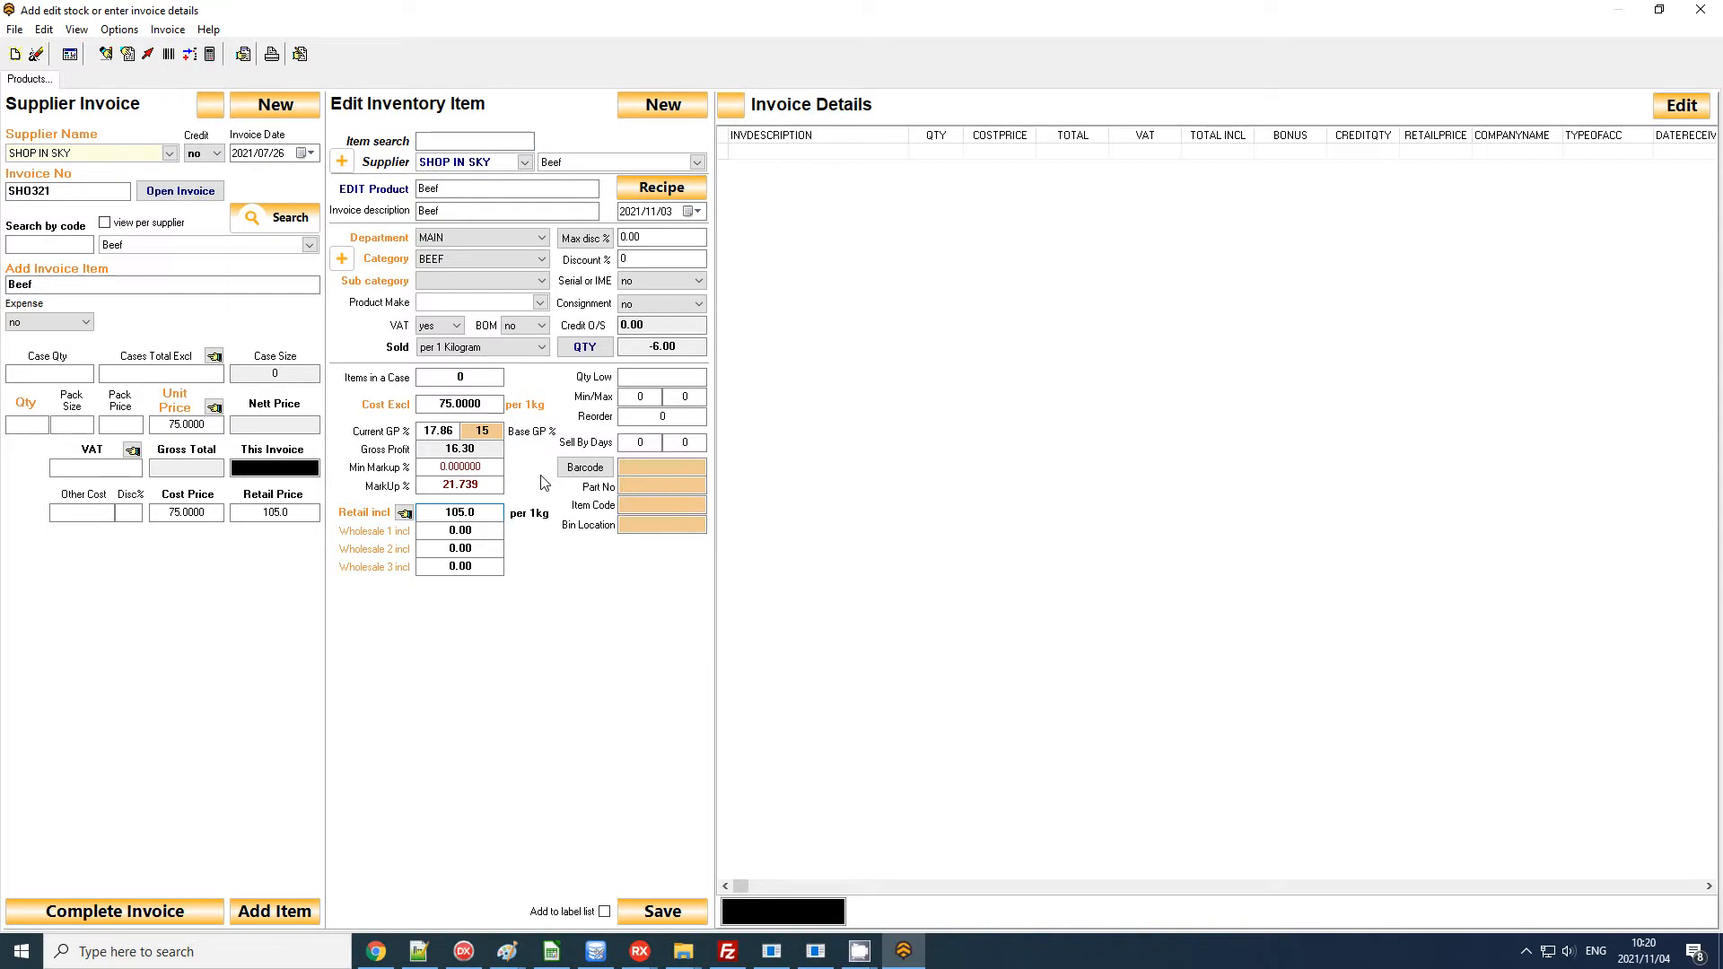
{"action": "left_click", "coordinate": [662, 911]}
{"action": "left_click", "coordinate": [908, 501]}
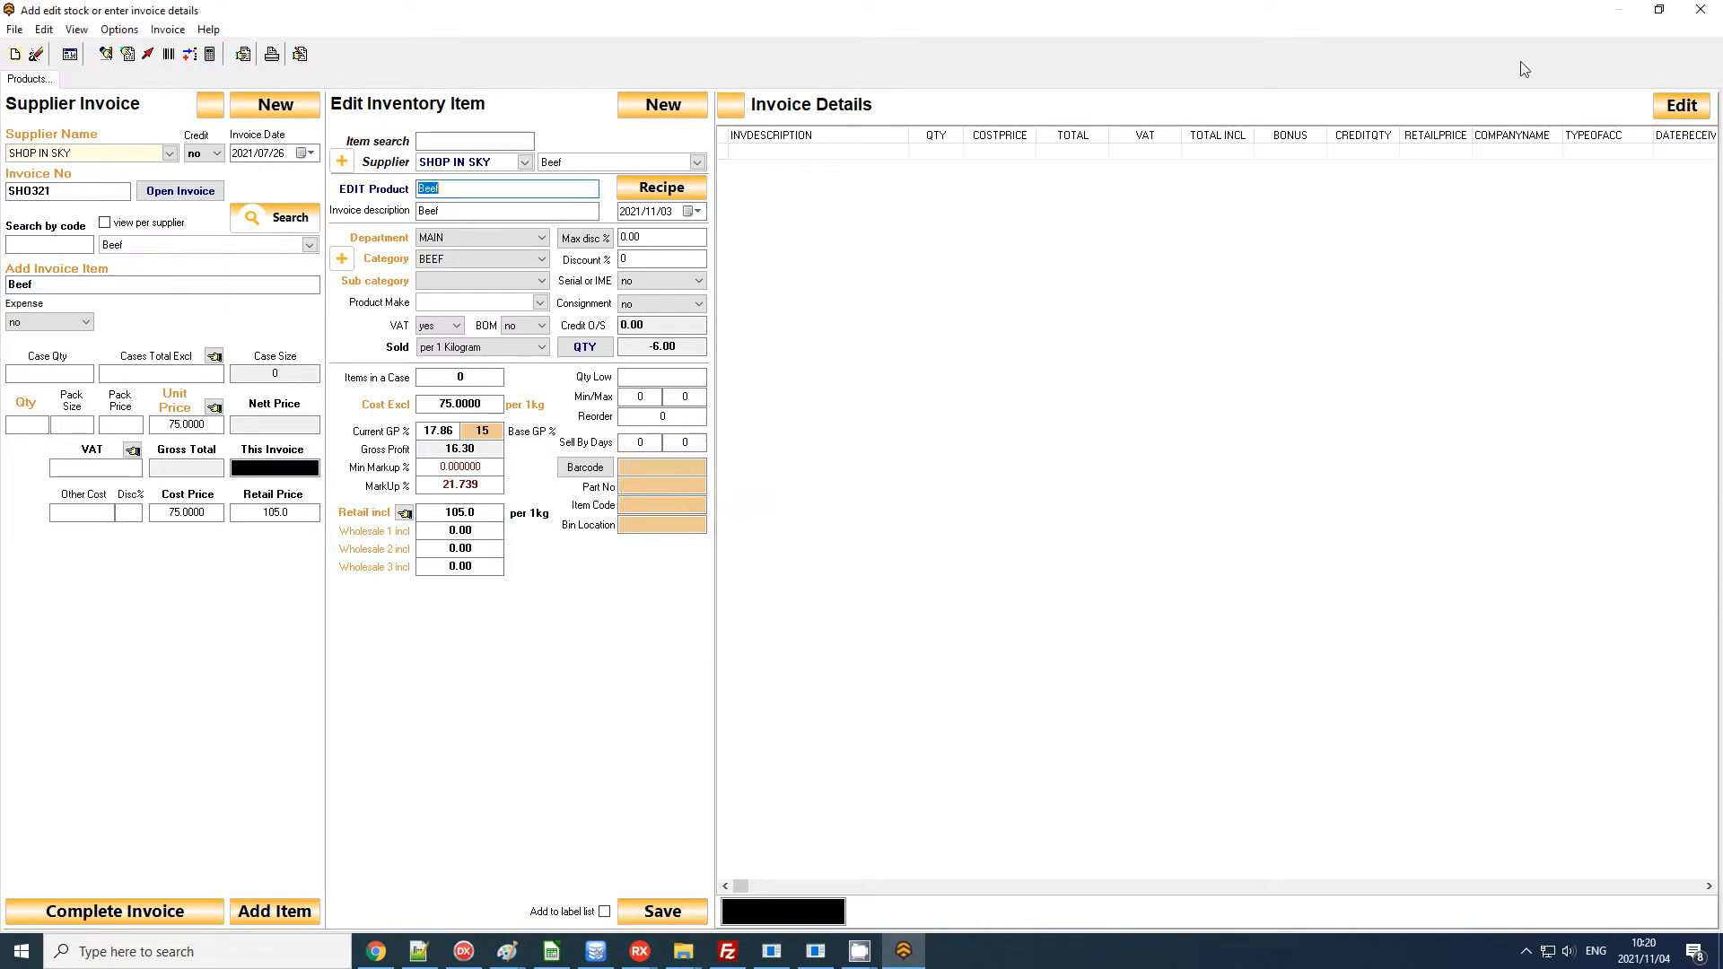
{"action": "left_click", "coordinate": [1700, 10]}
Step: Open the Burger's recipe to review its linked items, finish with the product details updated, and close the item
{"action": "left_click", "coordinate": [785, 223]}
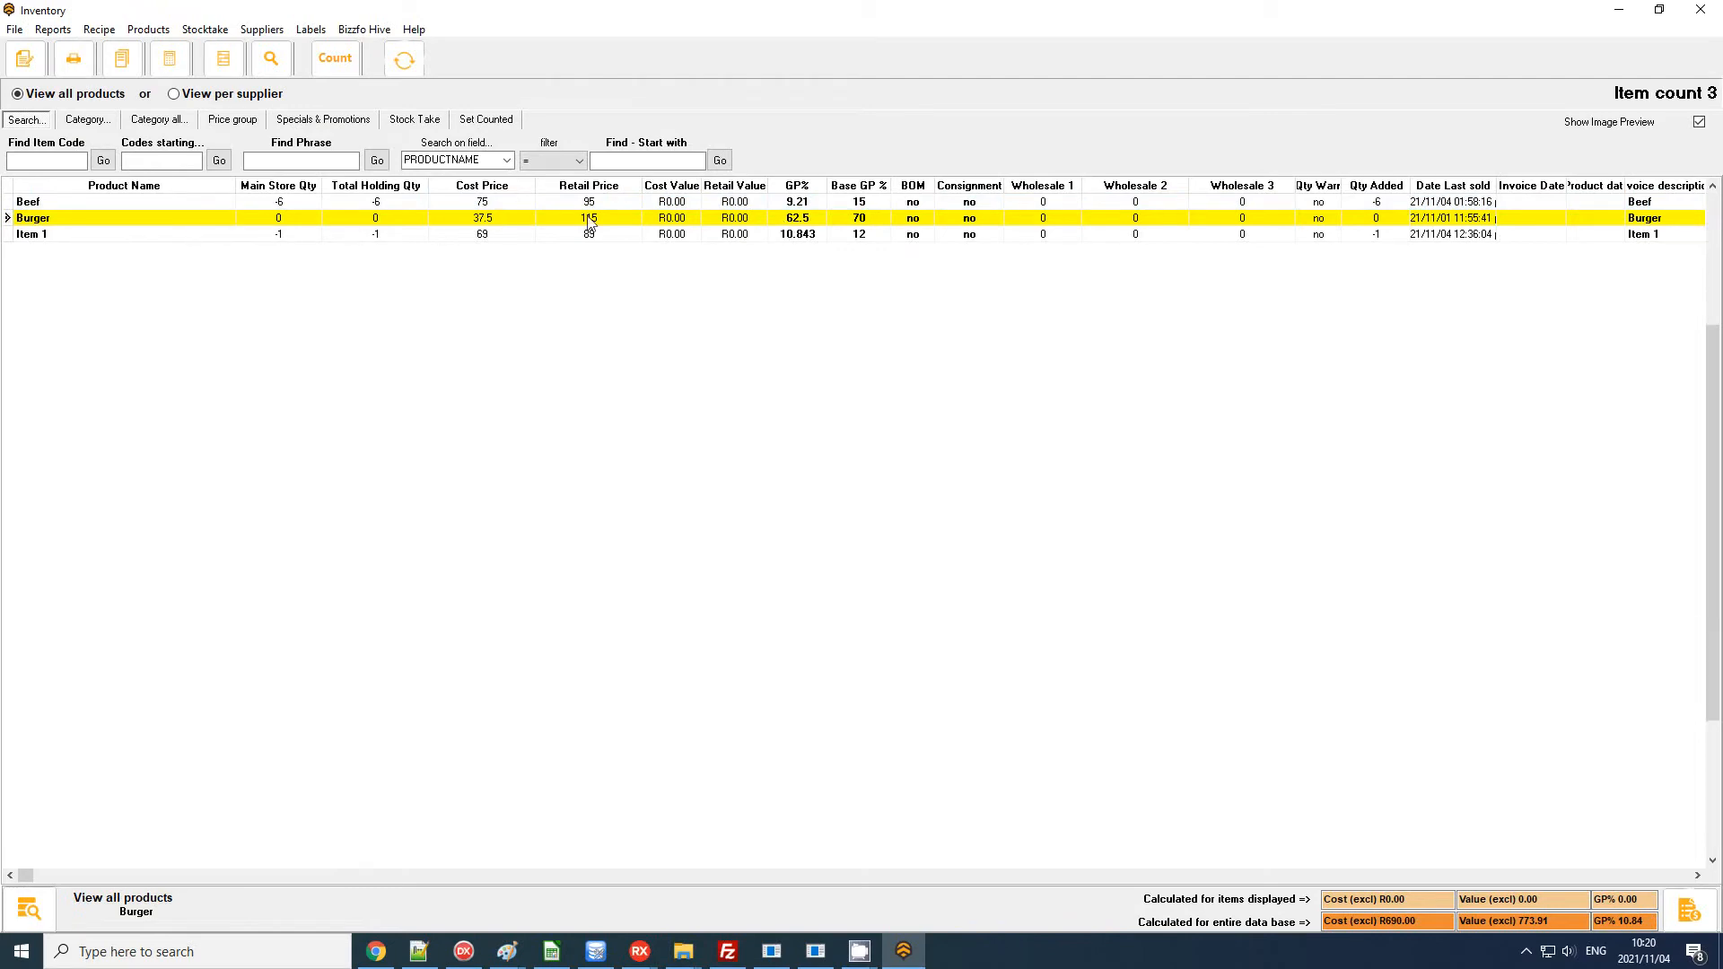
{"action": "double_click", "coordinate": [794, 225]}
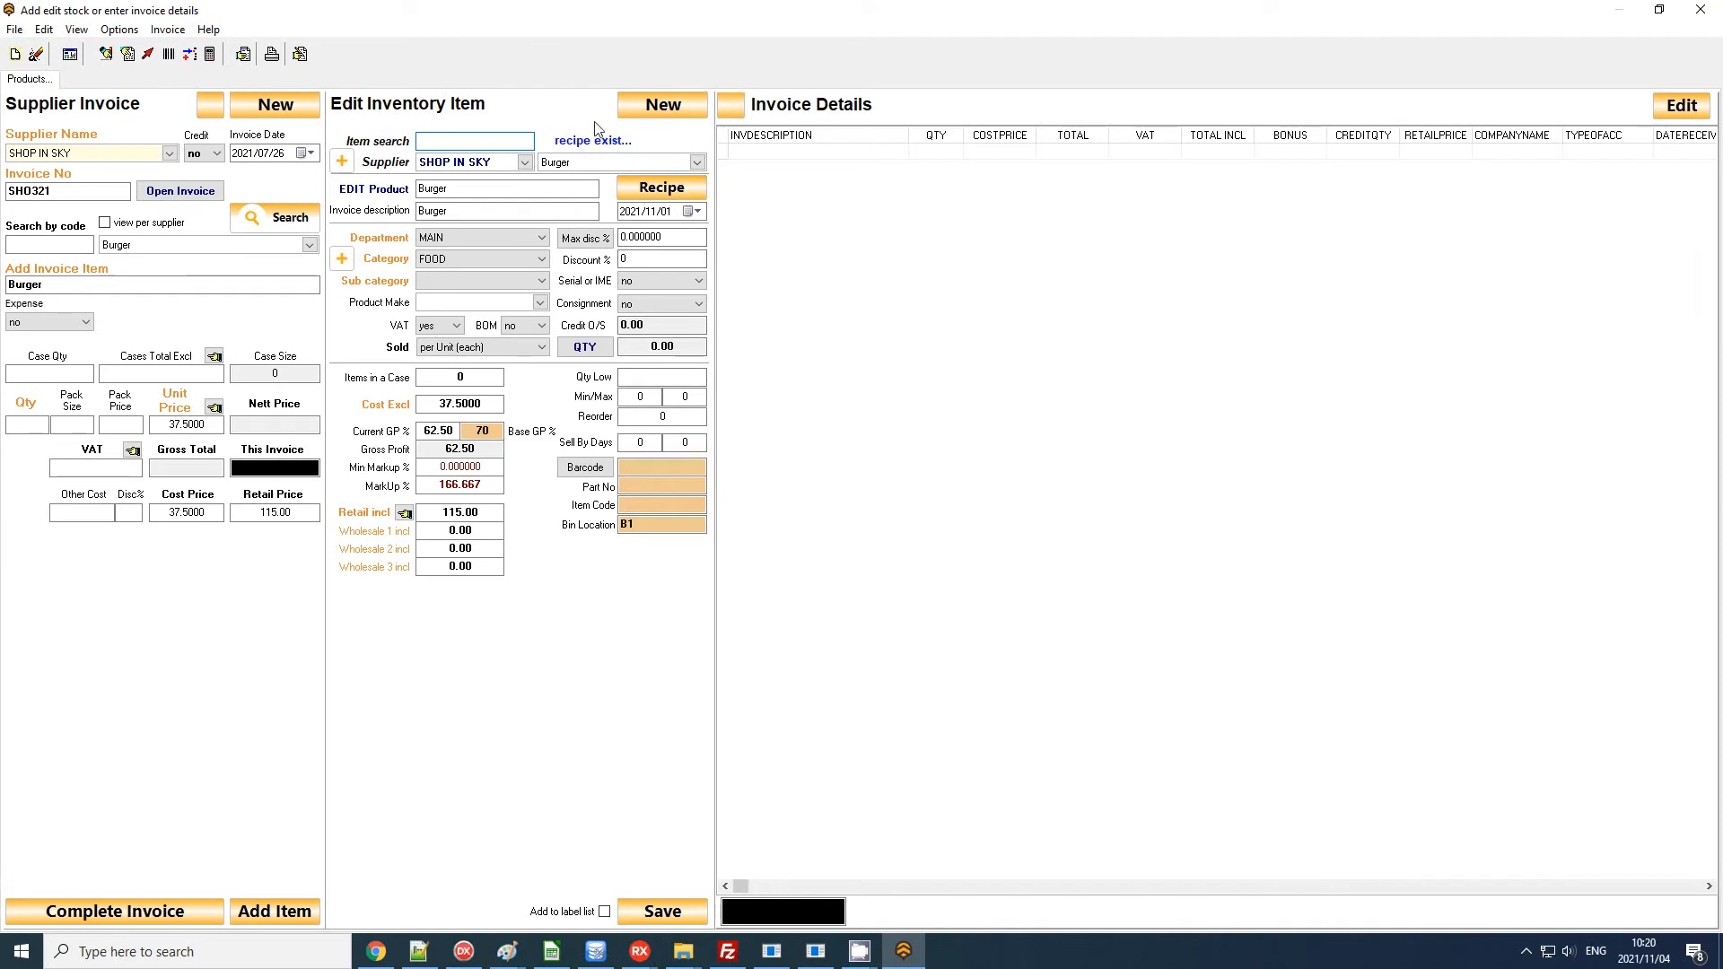
{"action": "left_click", "coordinate": [661, 188]}
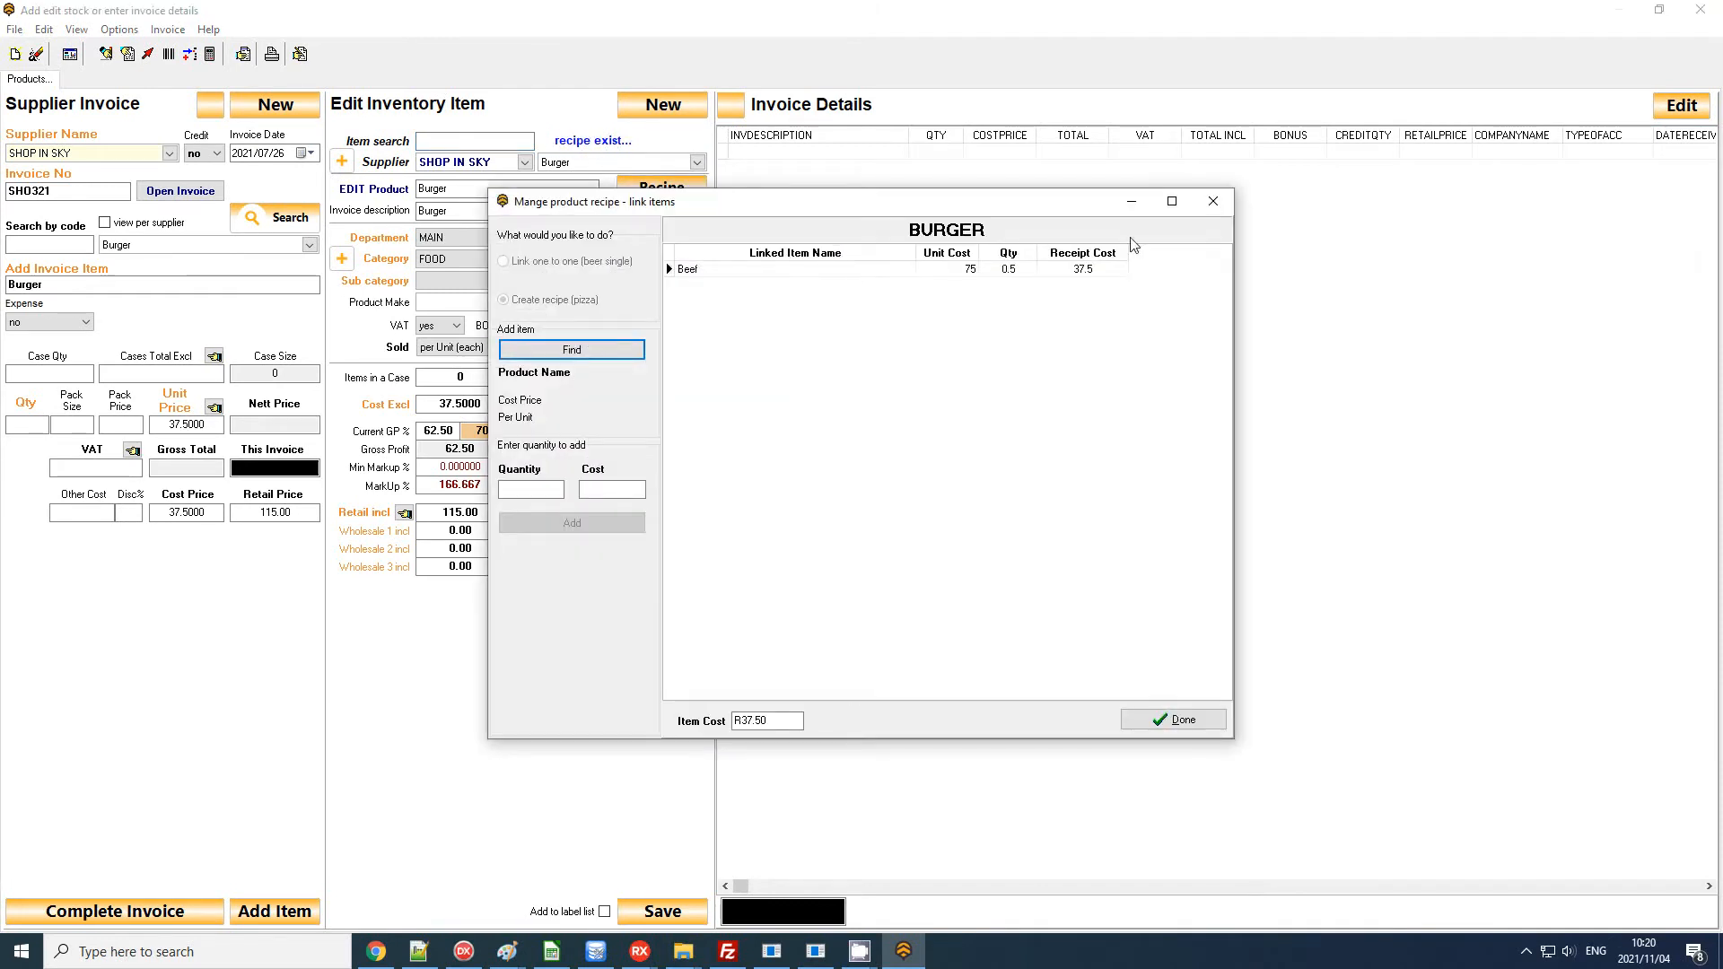
{"action": "left_click", "coordinate": [1172, 719]}
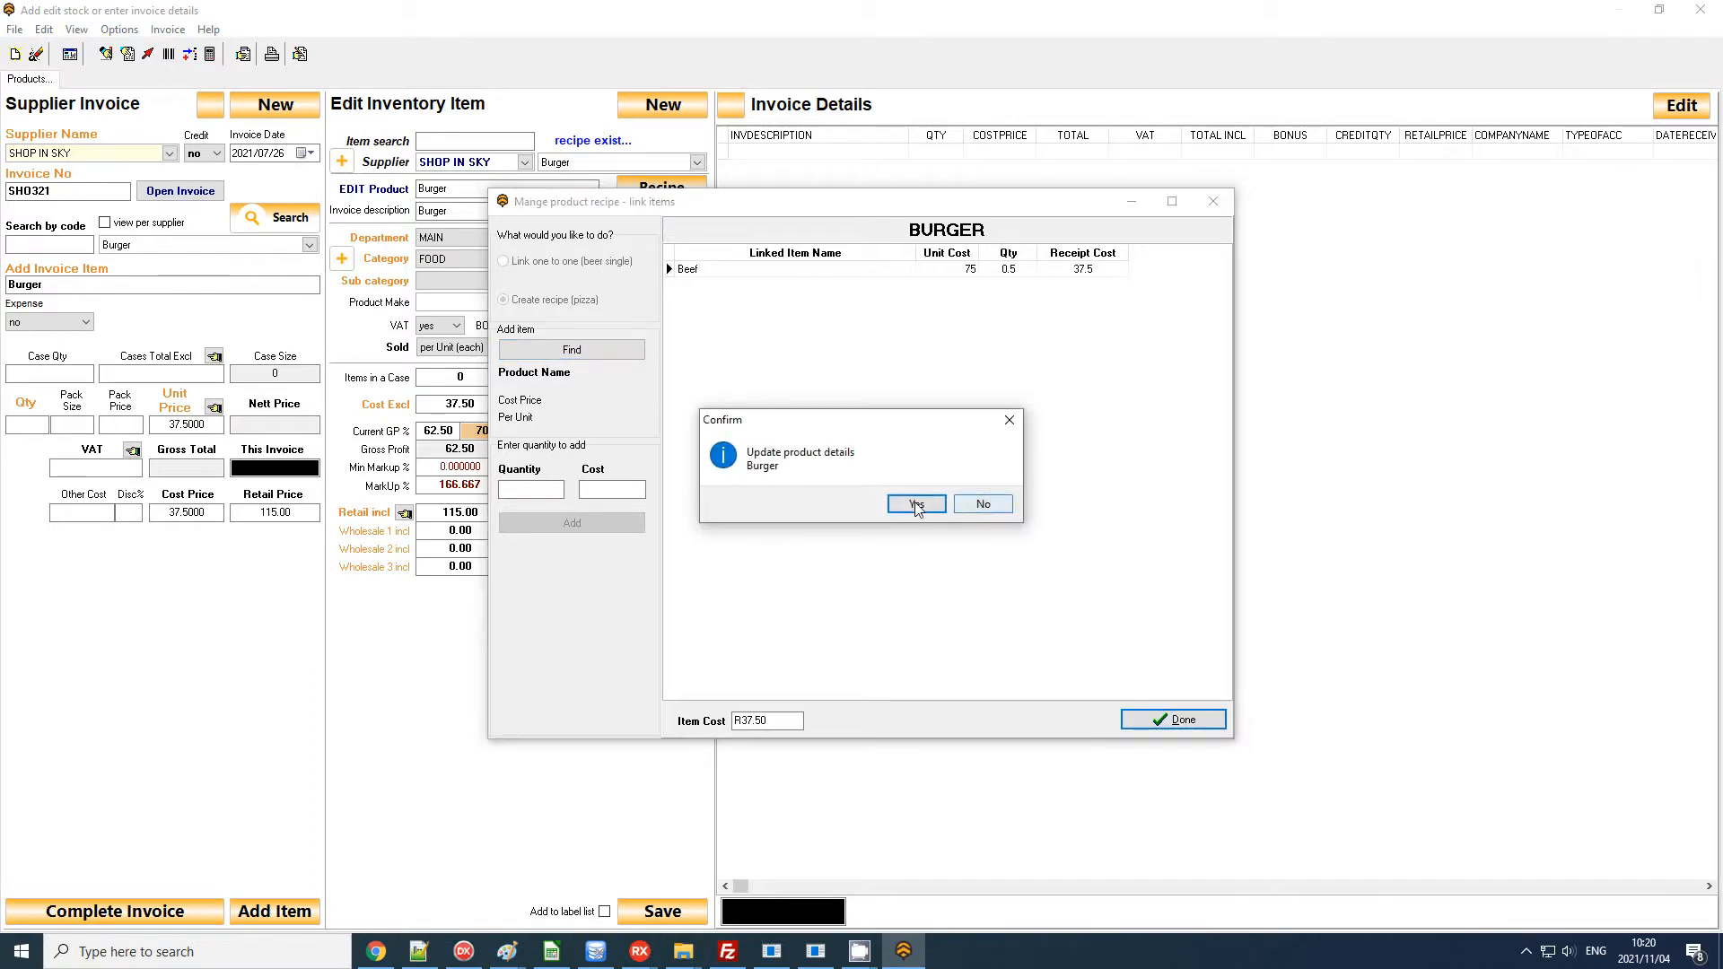
{"action": "left_click", "coordinate": [918, 504]}
{"action": "left_click", "coordinate": [1701, 9]}
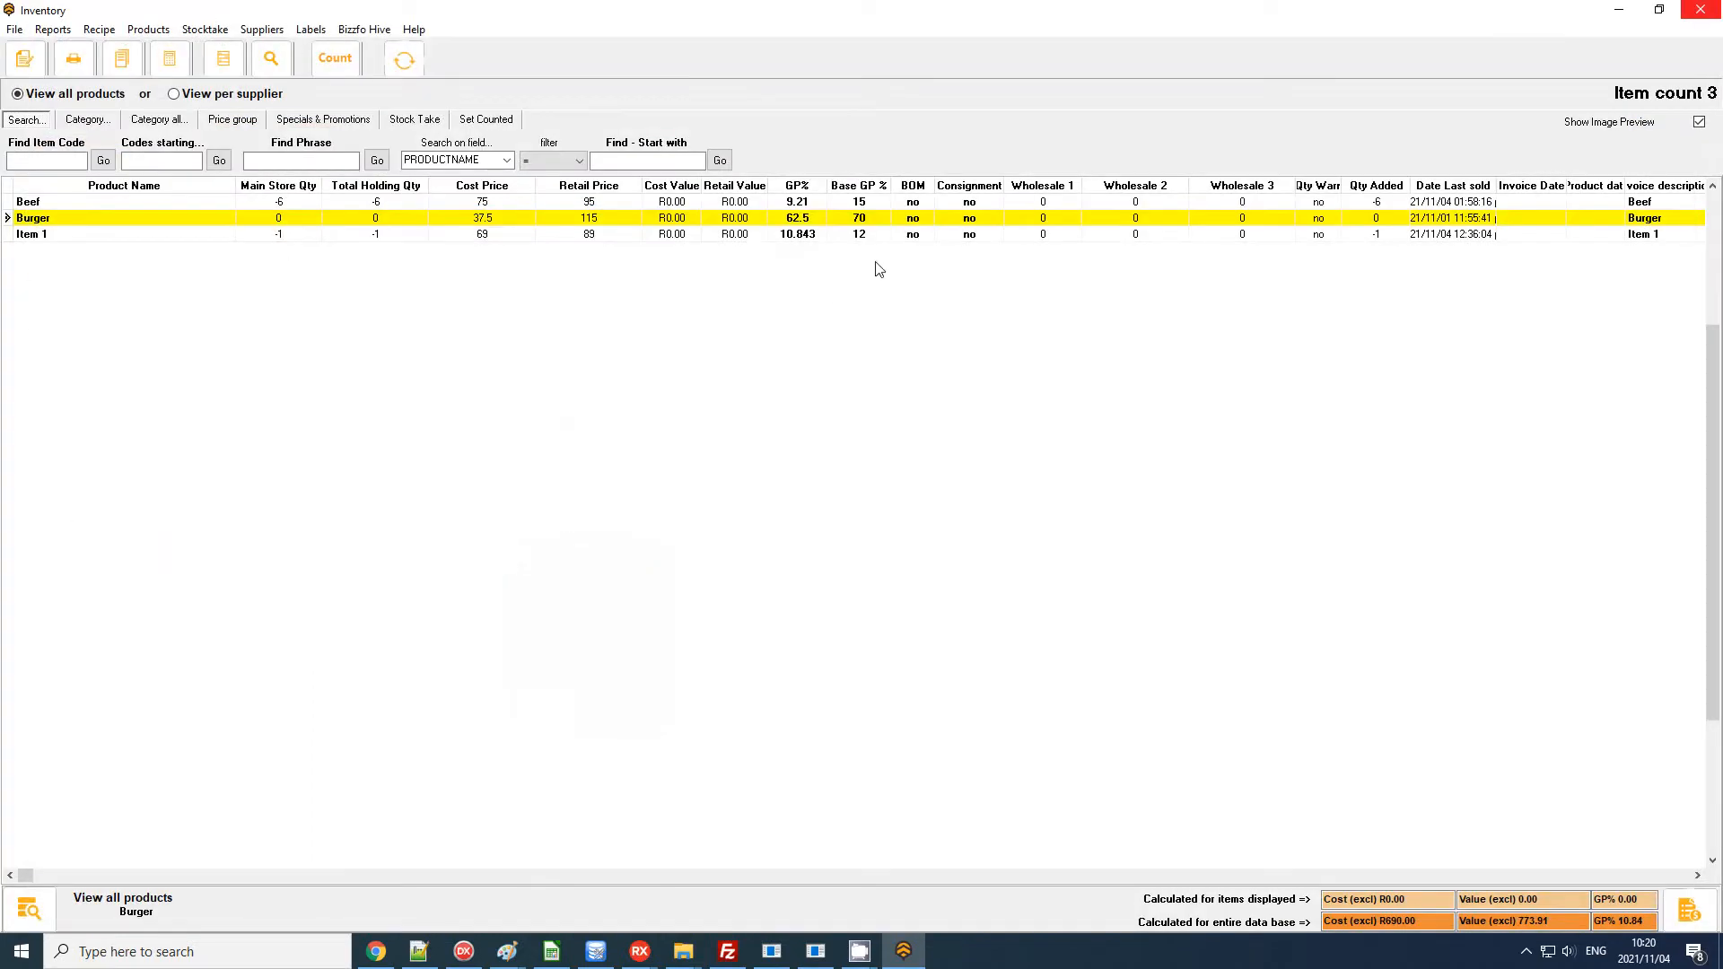
Step: Search the inventory on the PLINKEDFLAG field for products where it equals true
{"action": "left_click", "coordinate": [507, 160]}
{"action": "left_click_drag", "start_coordinate": [507, 201], "coordinate": [515, 287]}
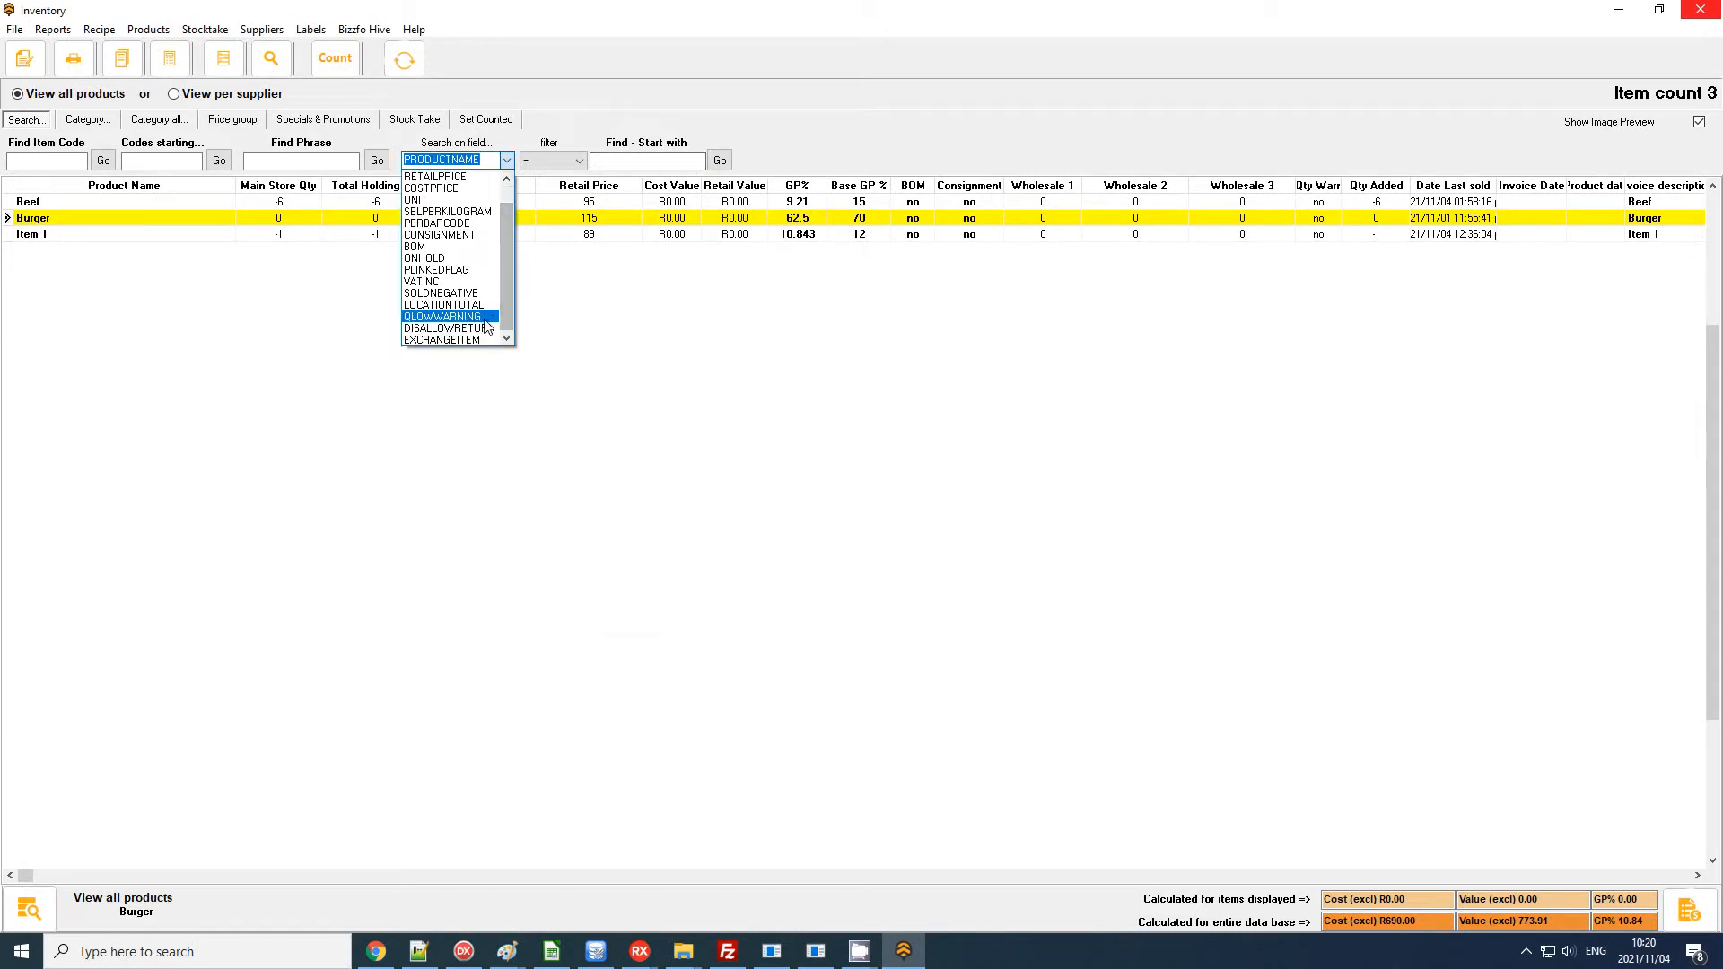
{"action": "left_click", "coordinate": [466, 275]}
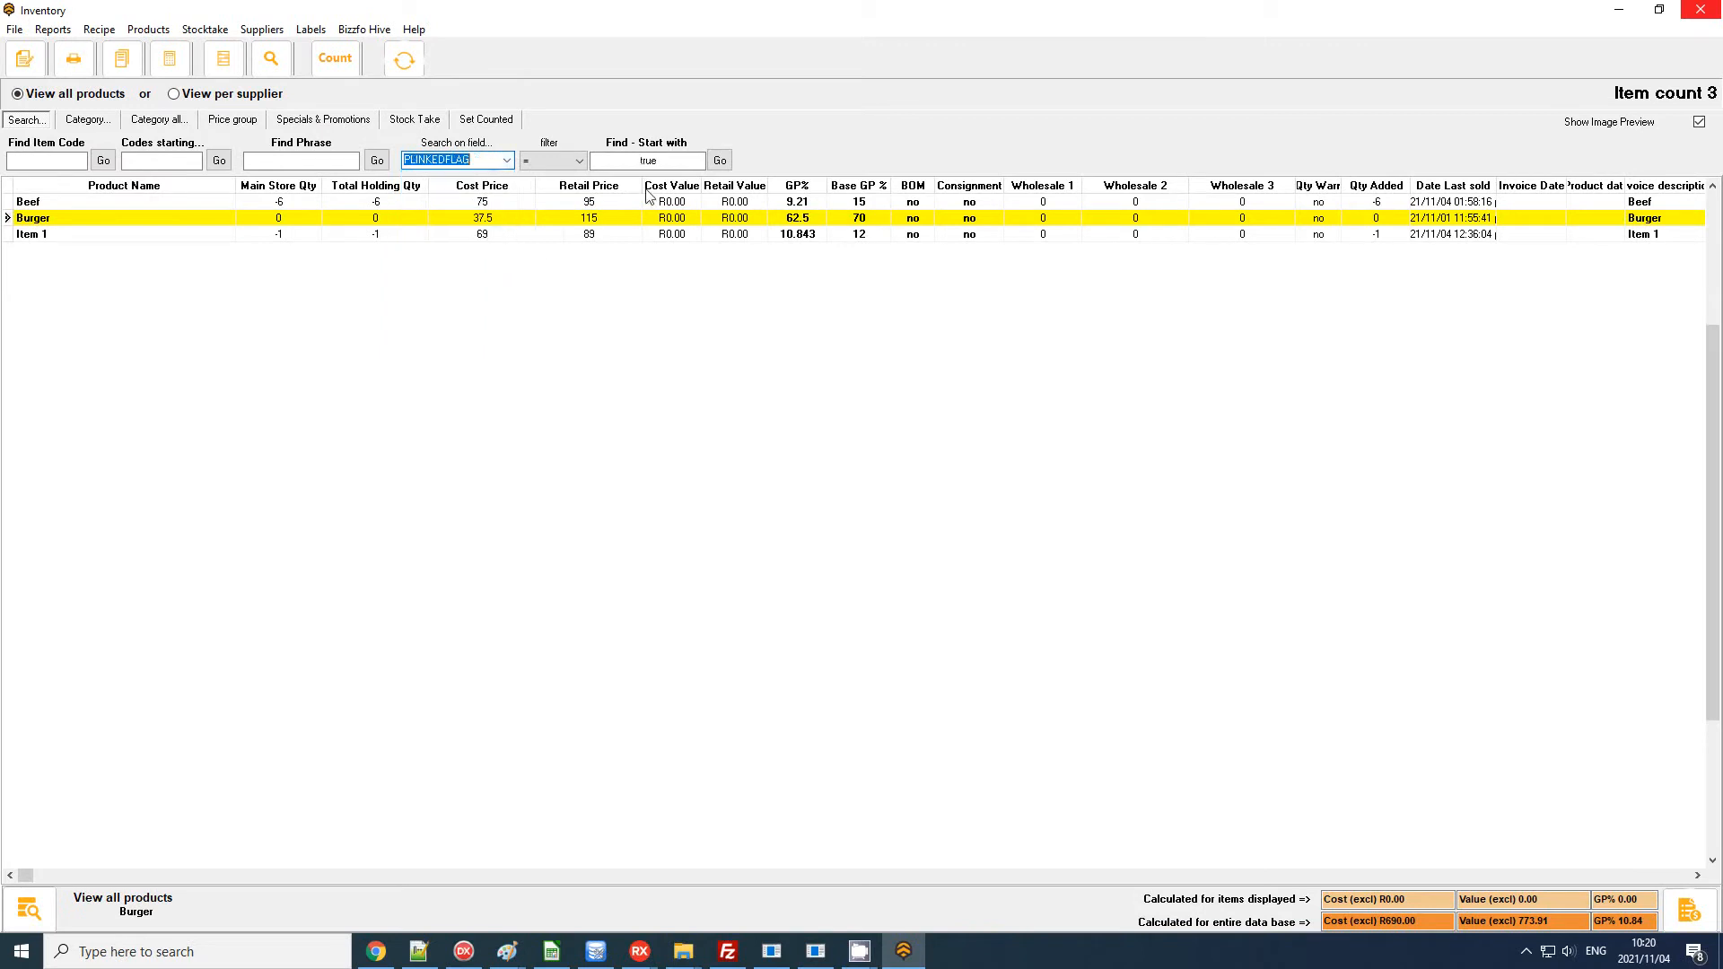
{"action": "left_click", "coordinate": [536, 165]}
{"action": "left_click", "coordinate": [535, 168]}
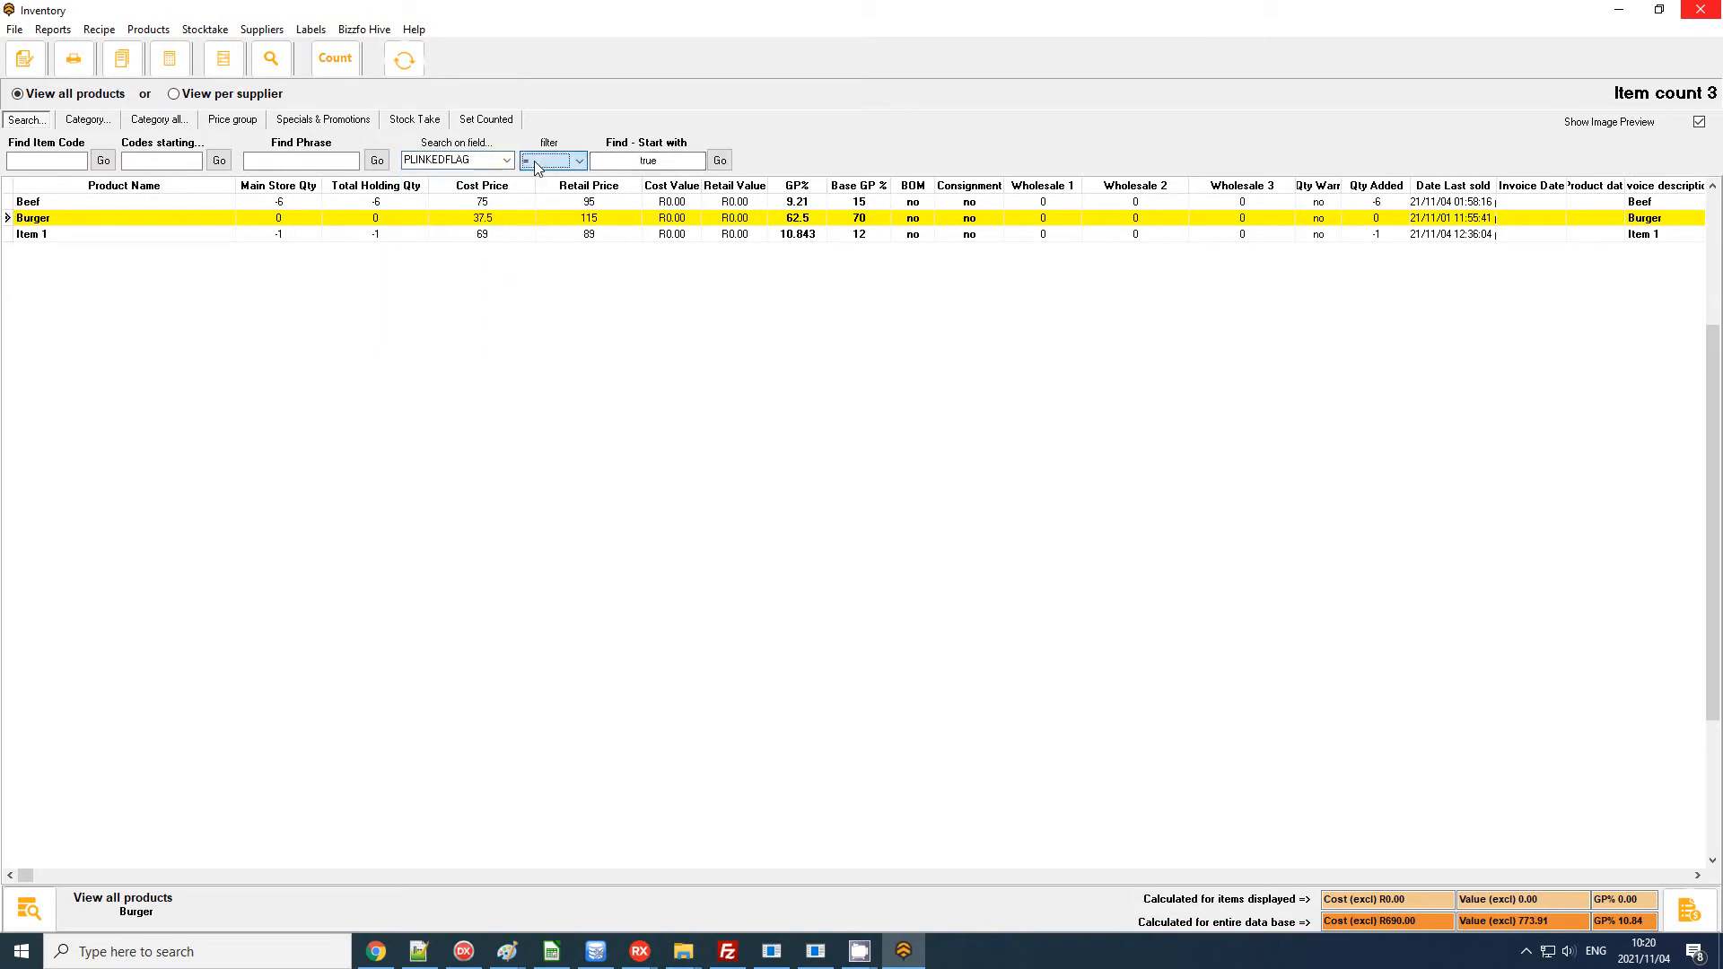
{"action": "left_click", "coordinate": [729, 163]}
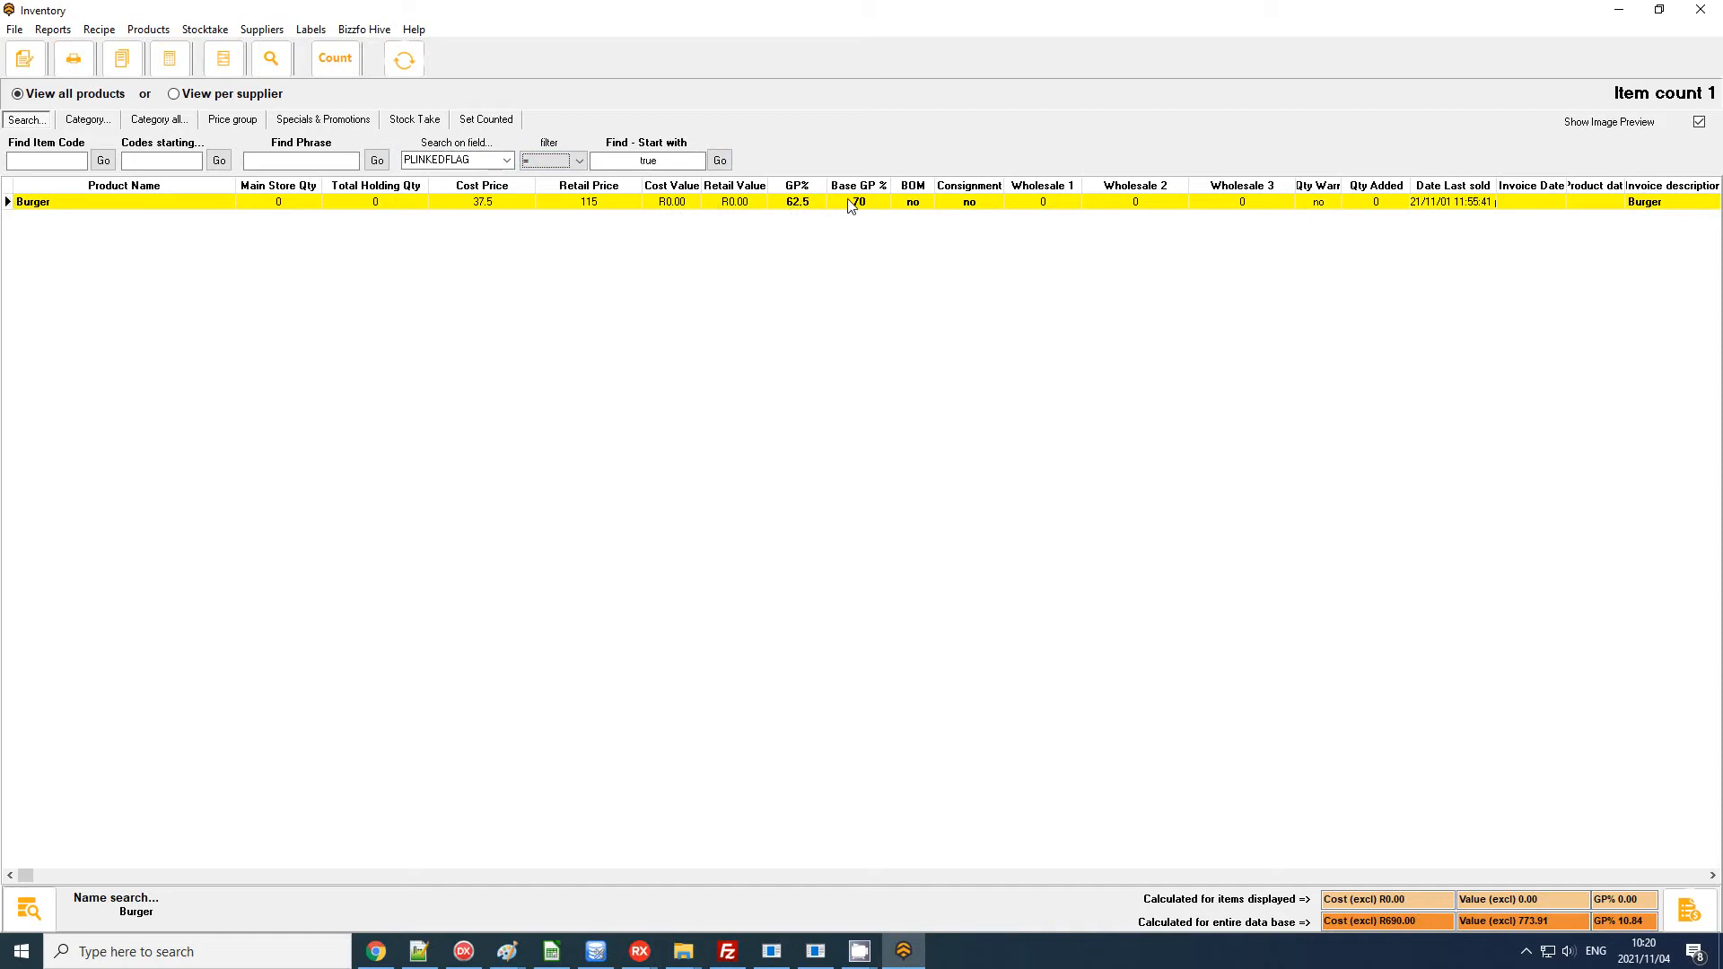
Step: Open the Burger item, set its cost excluding VAT to 25 and save the confirmed change
{"action": "left_click", "coordinate": [803, 205]}
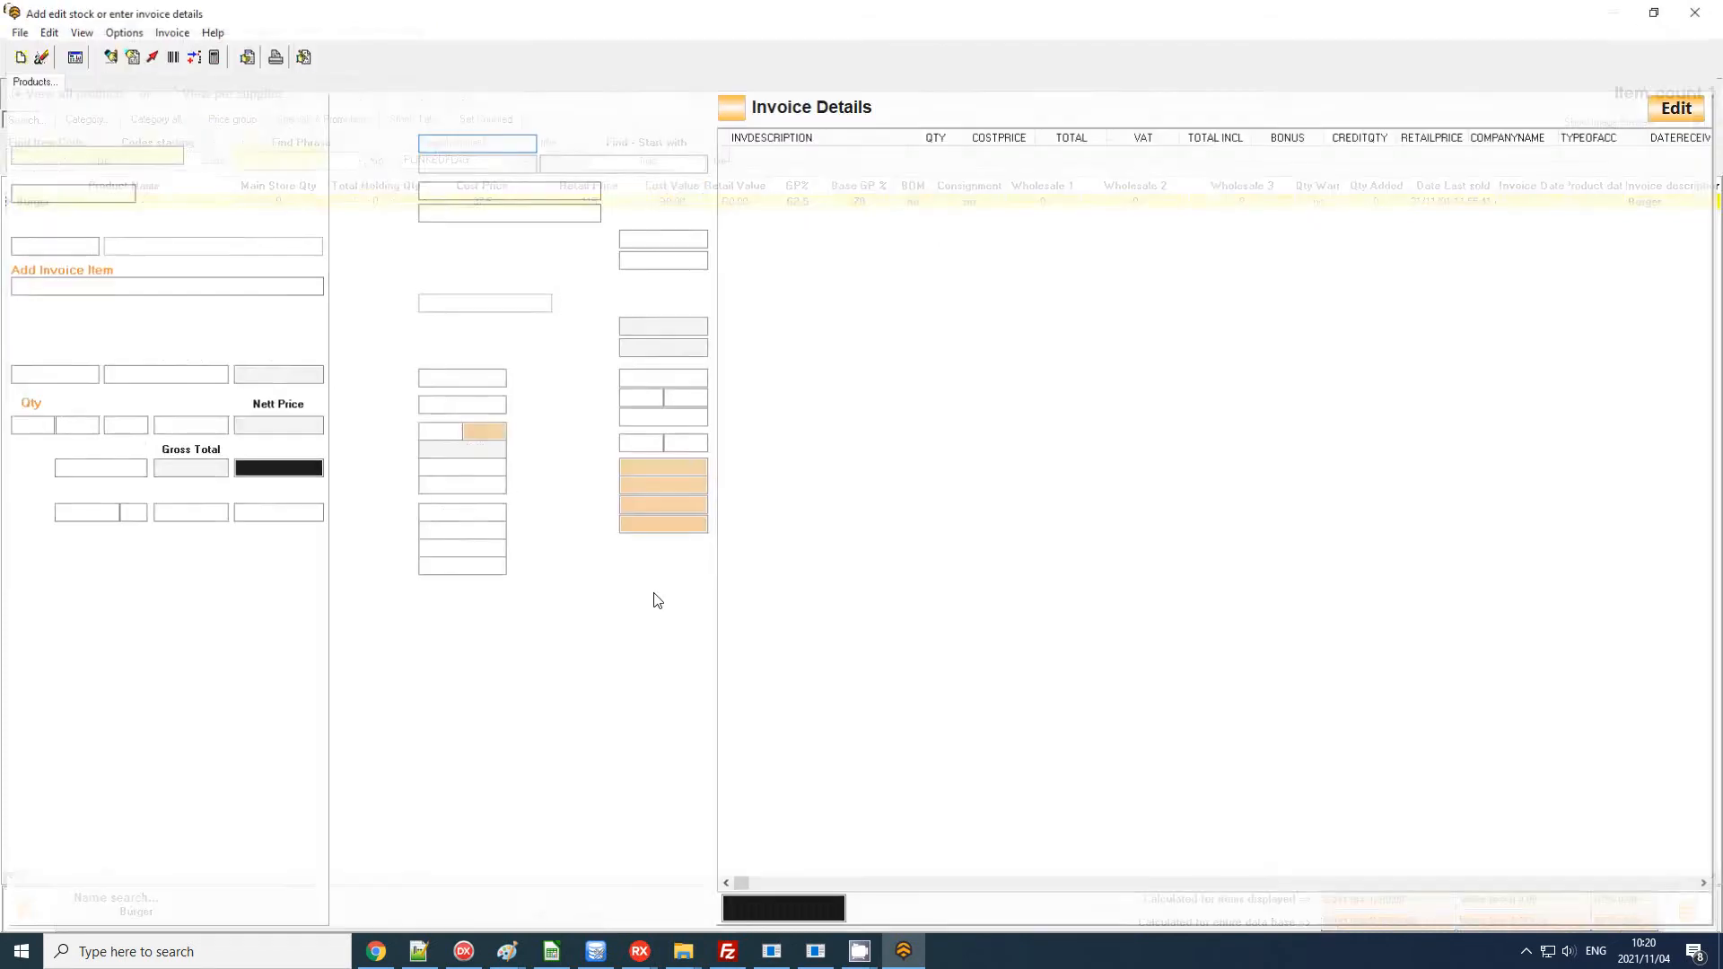
{"action": "left_click", "coordinate": [492, 516]}
{"action": "key", "text": "shift+Tab"}
{"action": "key", "text": "shift+Tab"}
{"action": "key", "text": "shift+Tab"}
{"action": "key", "text": "shift+Tab"}
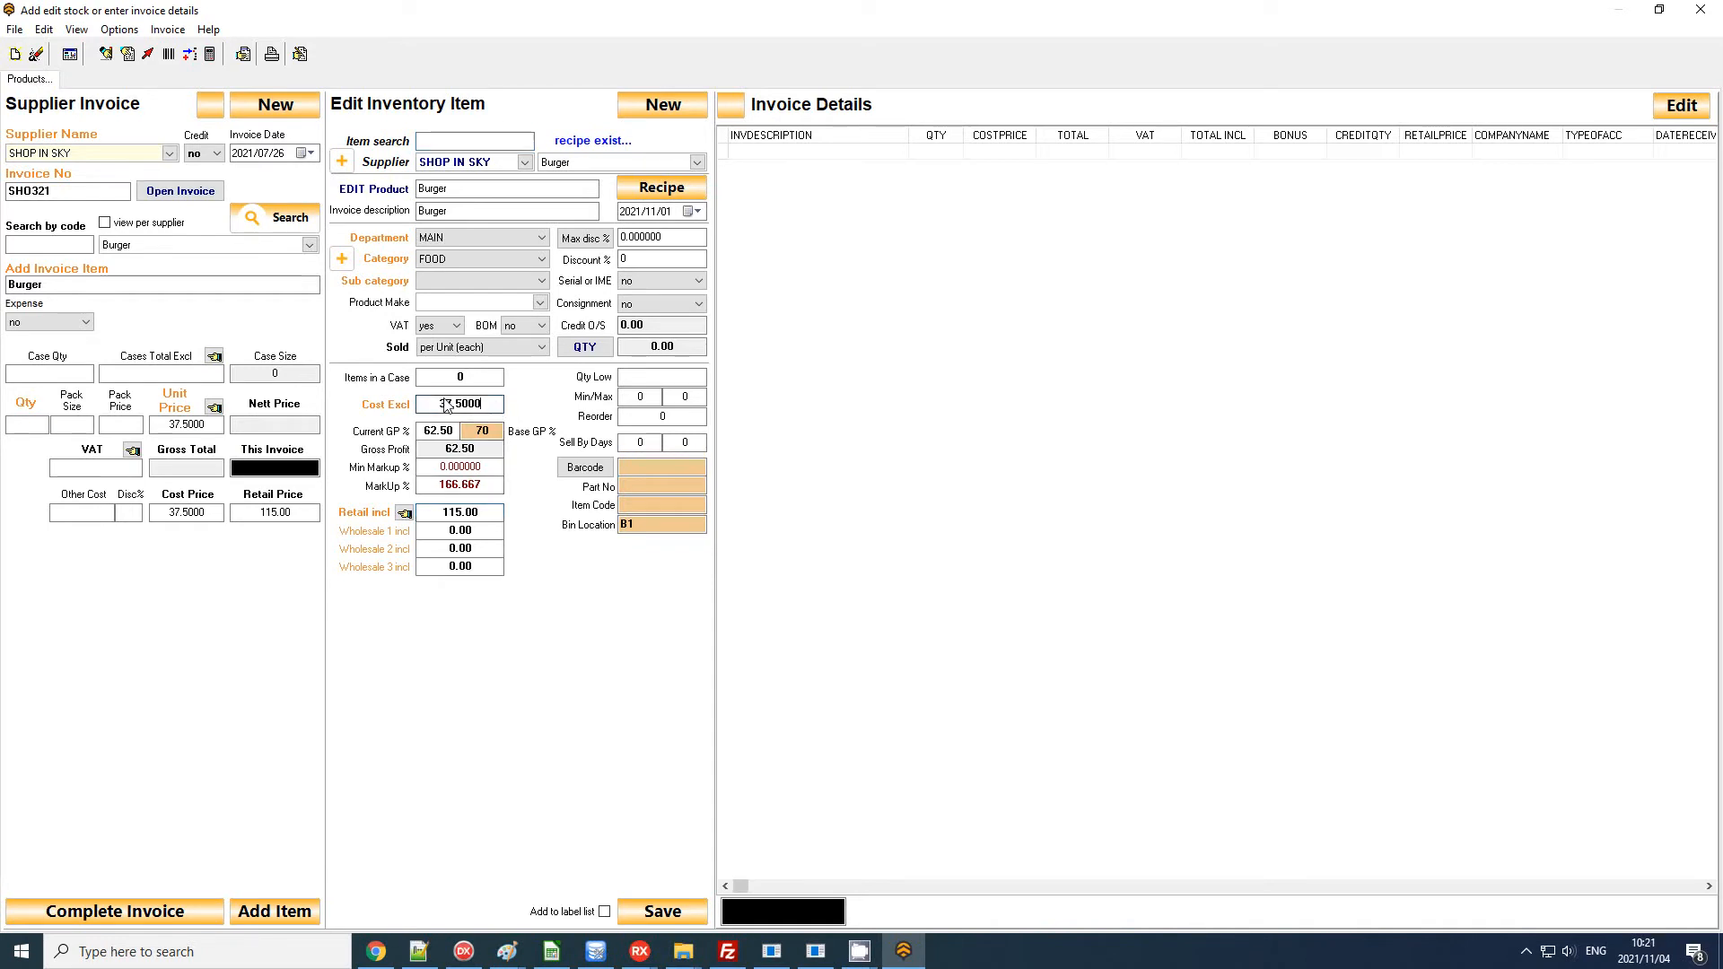
{"action": "type", "text": "25"}
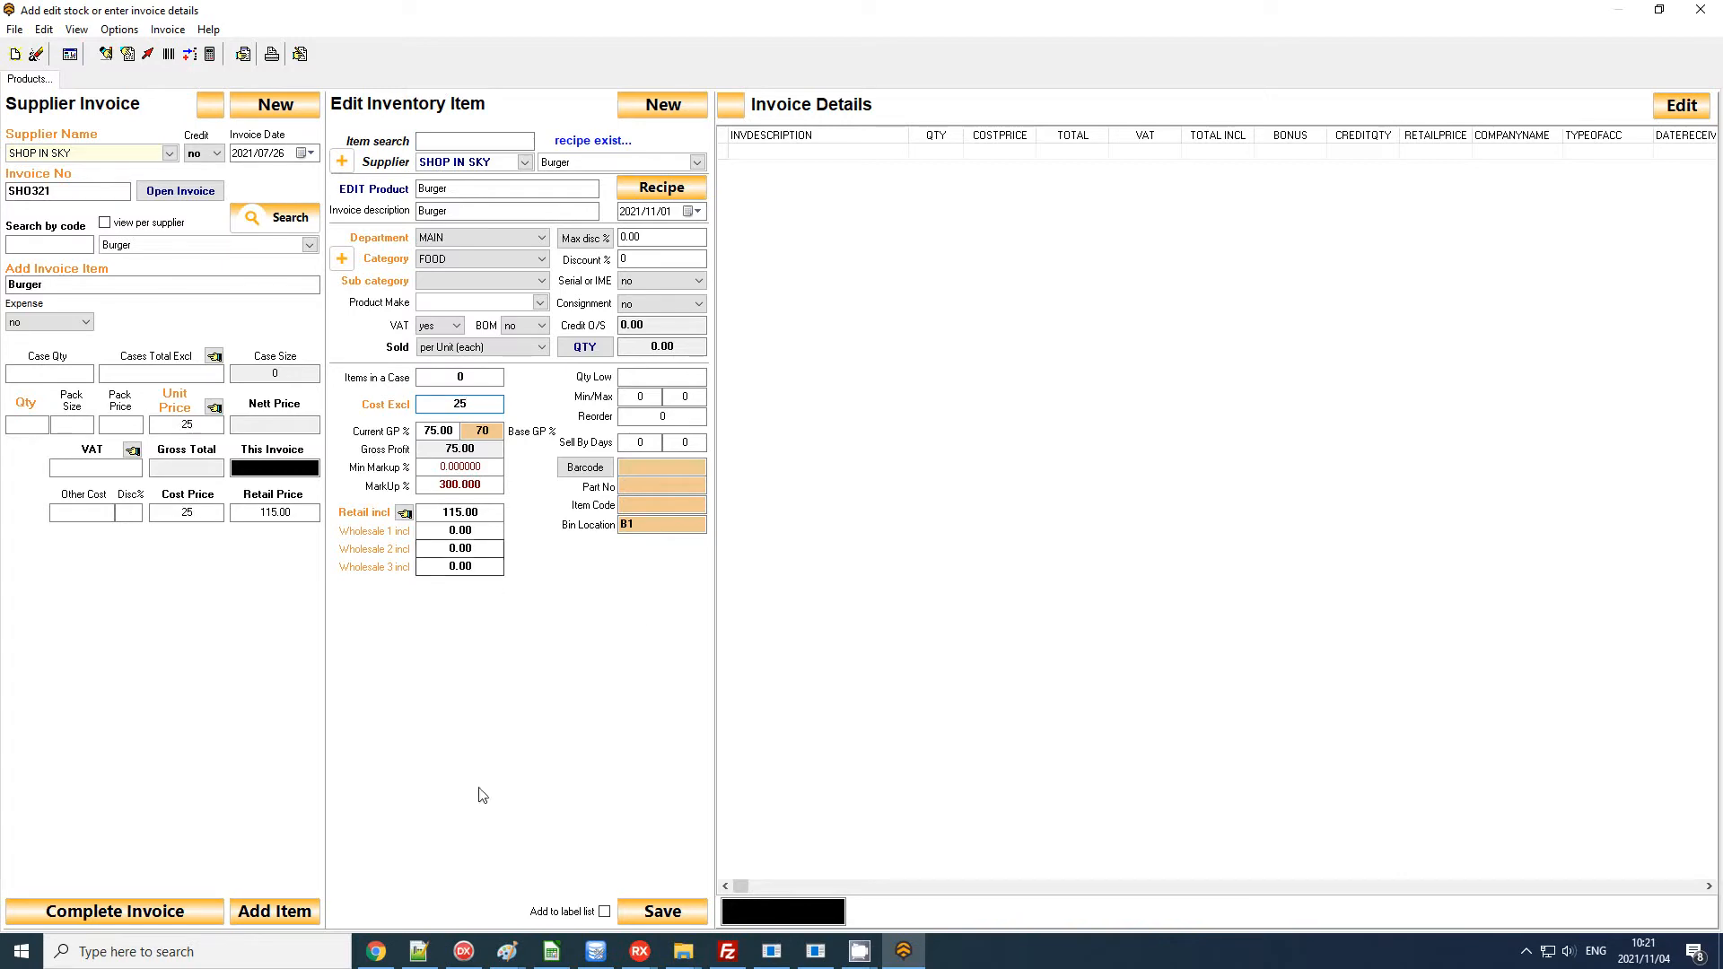
{"action": "left_click", "coordinate": [662, 911]}
{"action": "left_click", "coordinate": [916, 505]}
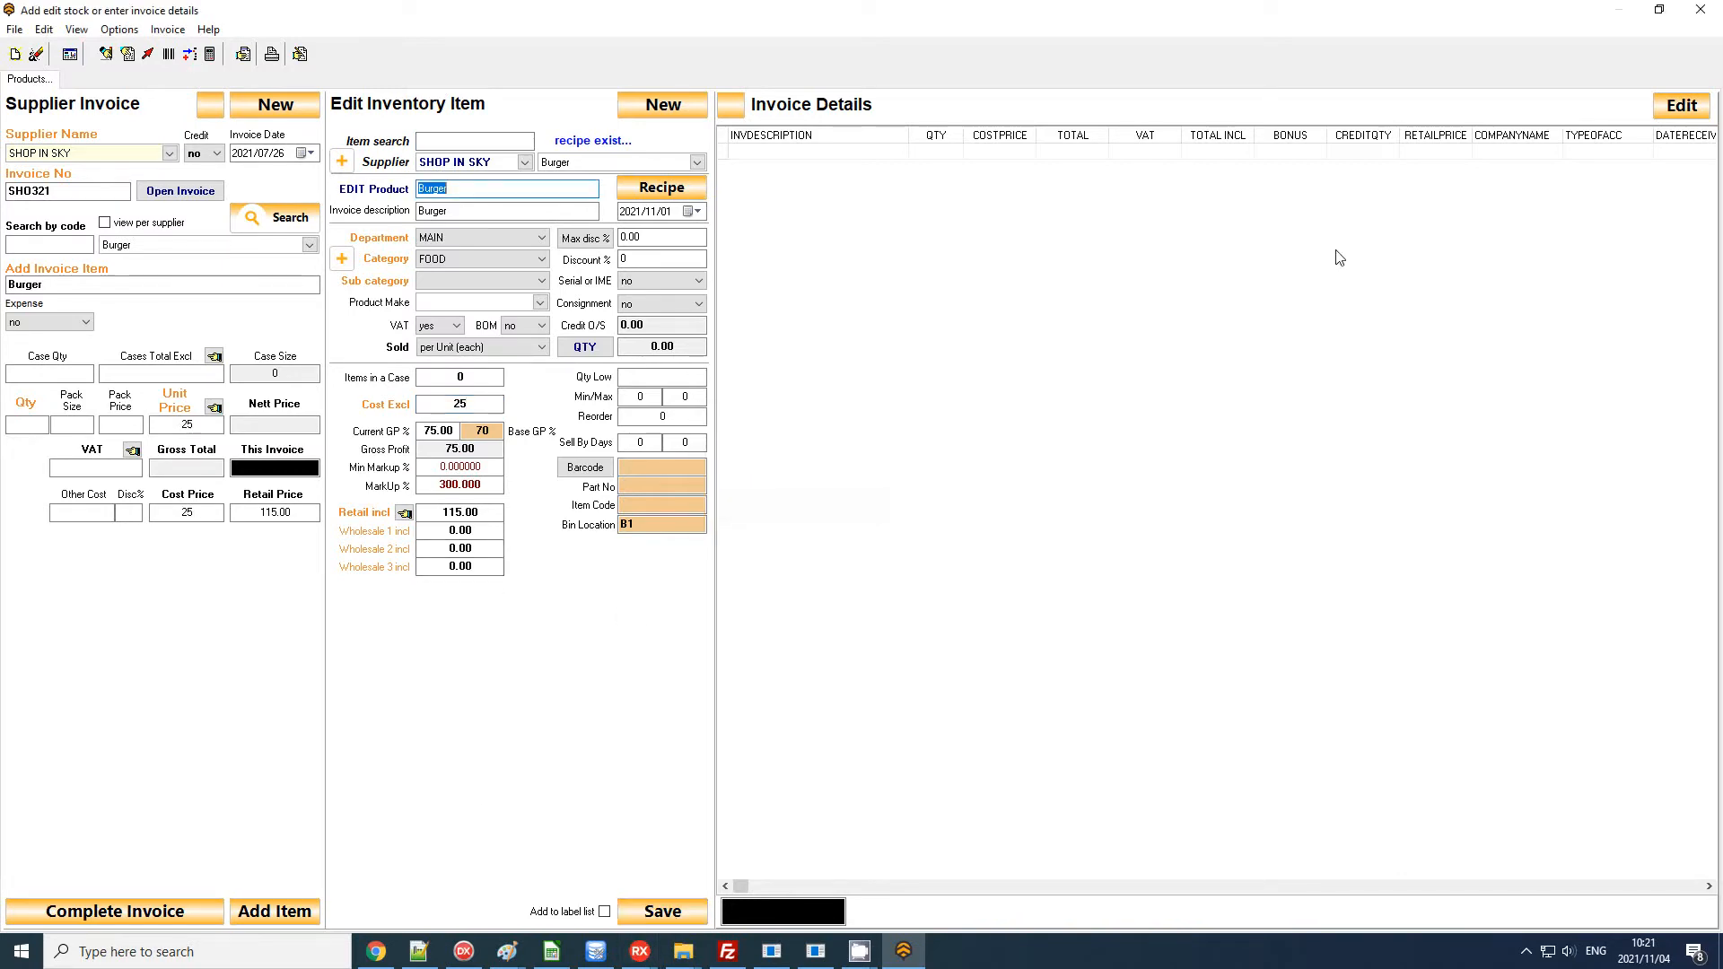
Step: Return to viewing all products and rerun the Items Below Base GP% report
{"action": "left_click", "coordinate": [57, 95]}
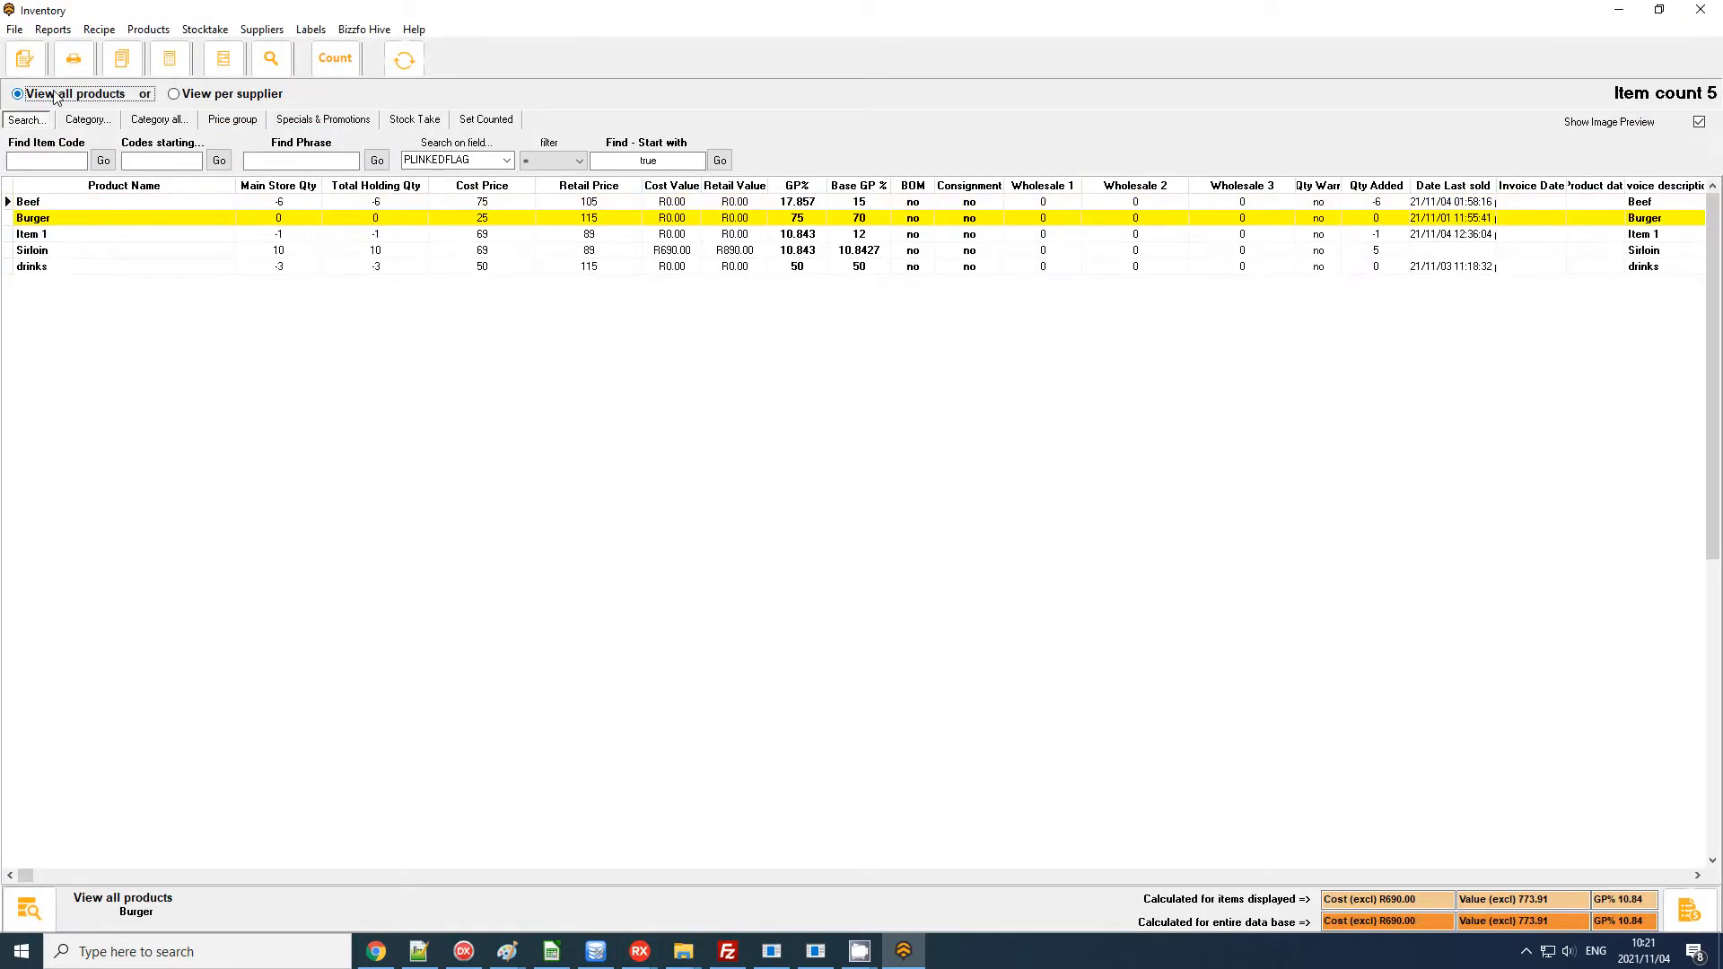
{"action": "left_click", "coordinate": [98, 29]}
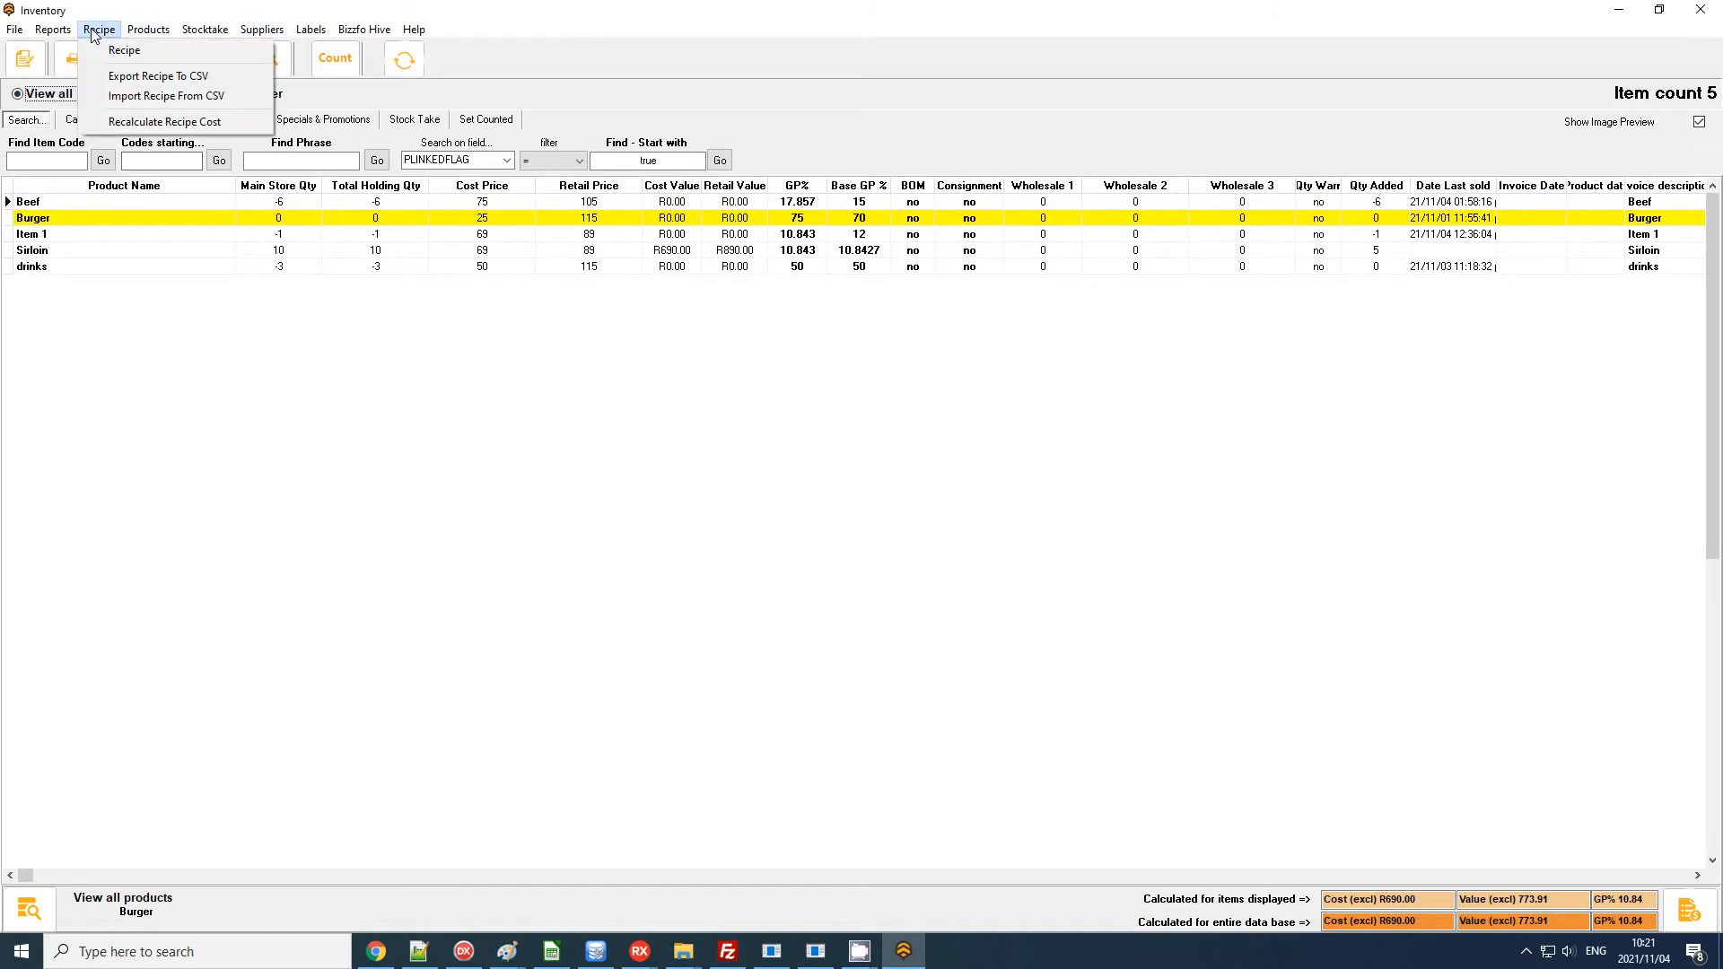
{"action": "mouse_move", "coordinate": [52, 29]}
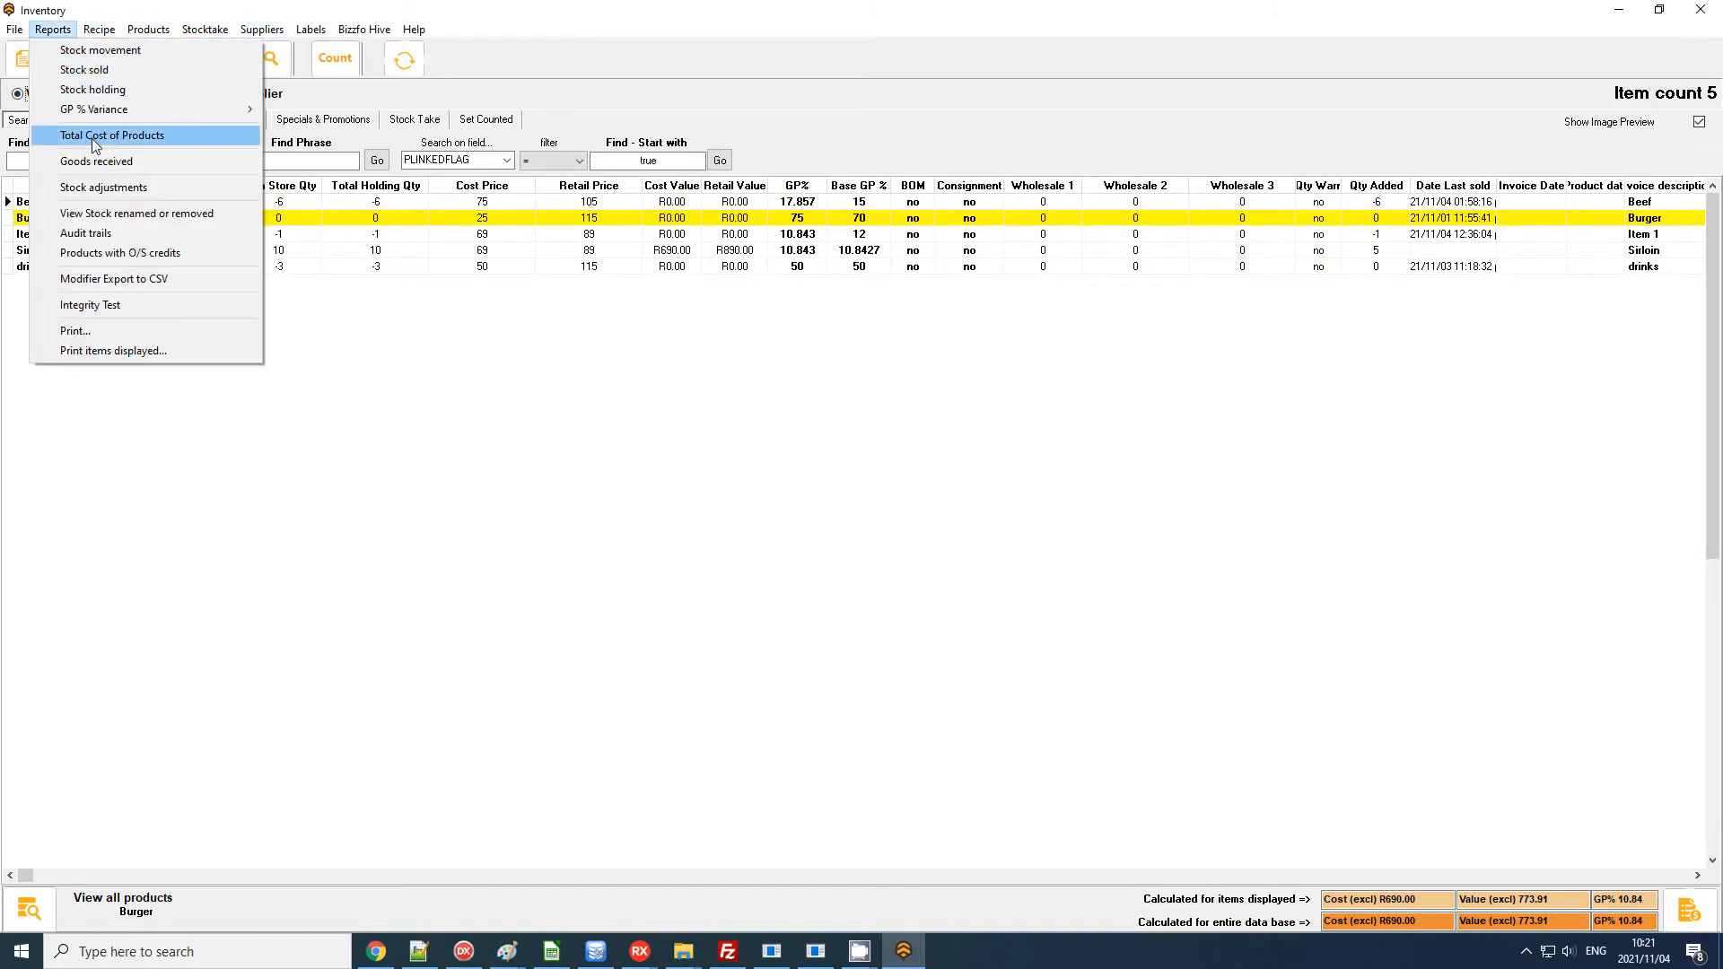
{"action": "mouse_move", "coordinate": [105, 113]}
{"action": "left_click", "coordinate": [382, 116]}
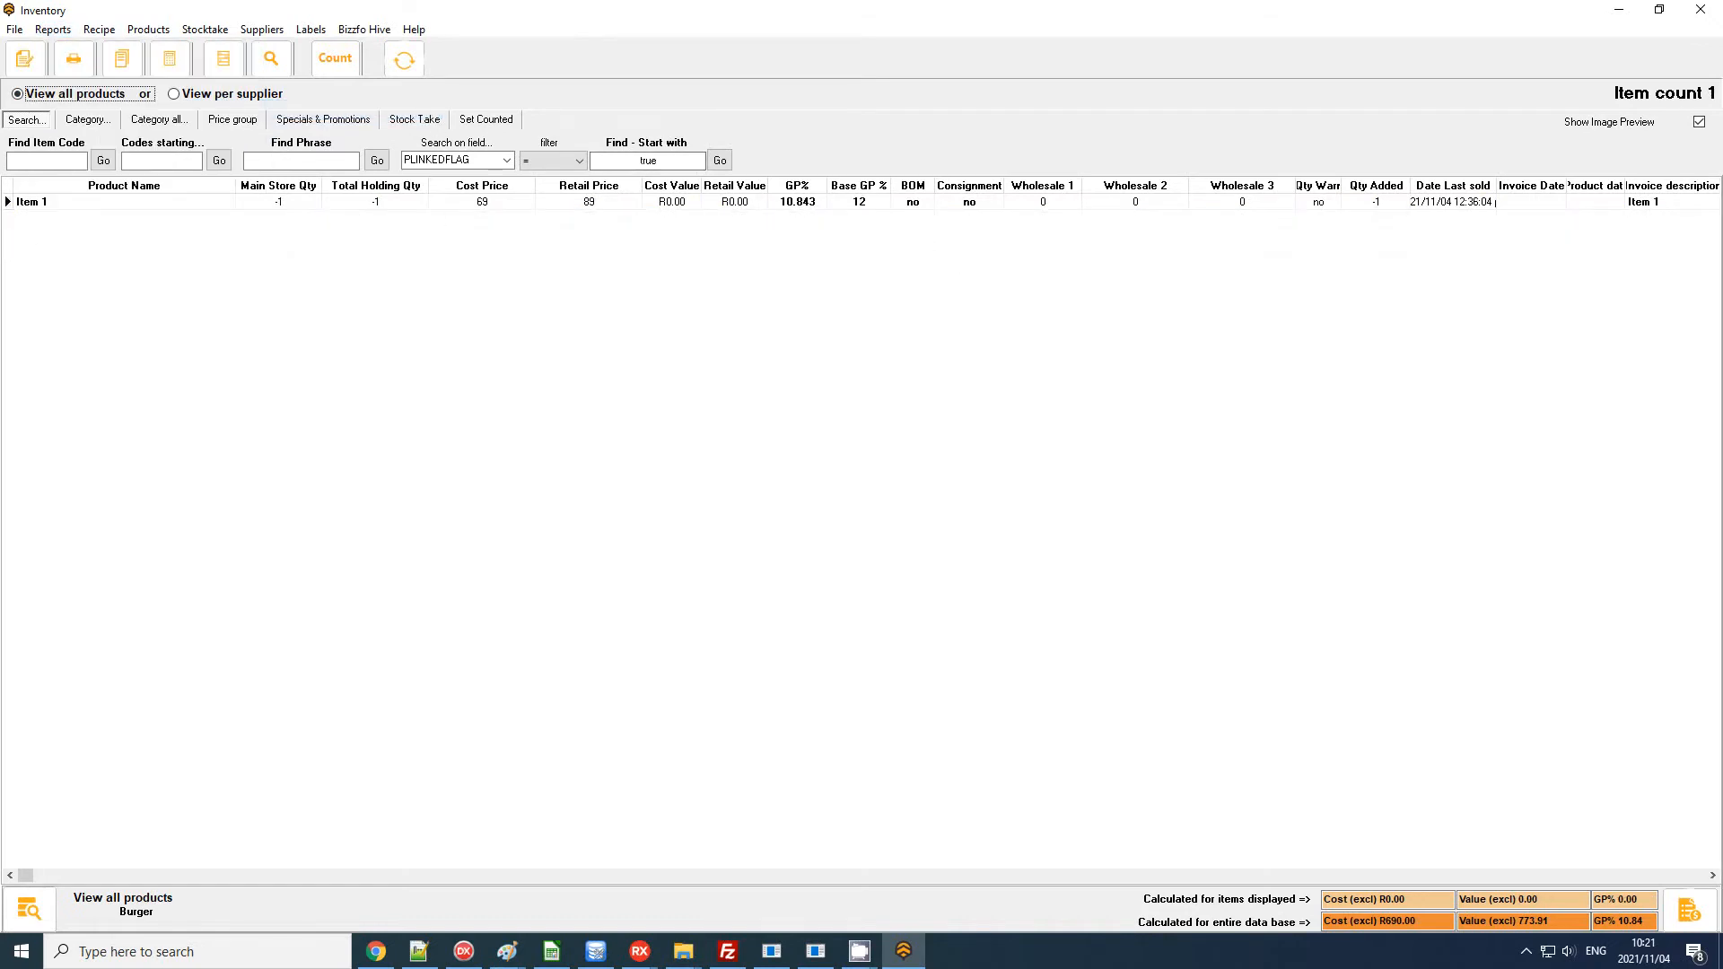
Step: Open Item 1 to compare its current GP % with its base GP %, then close it without editing
{"action": "double_click", "coordinate": [701, 206]}
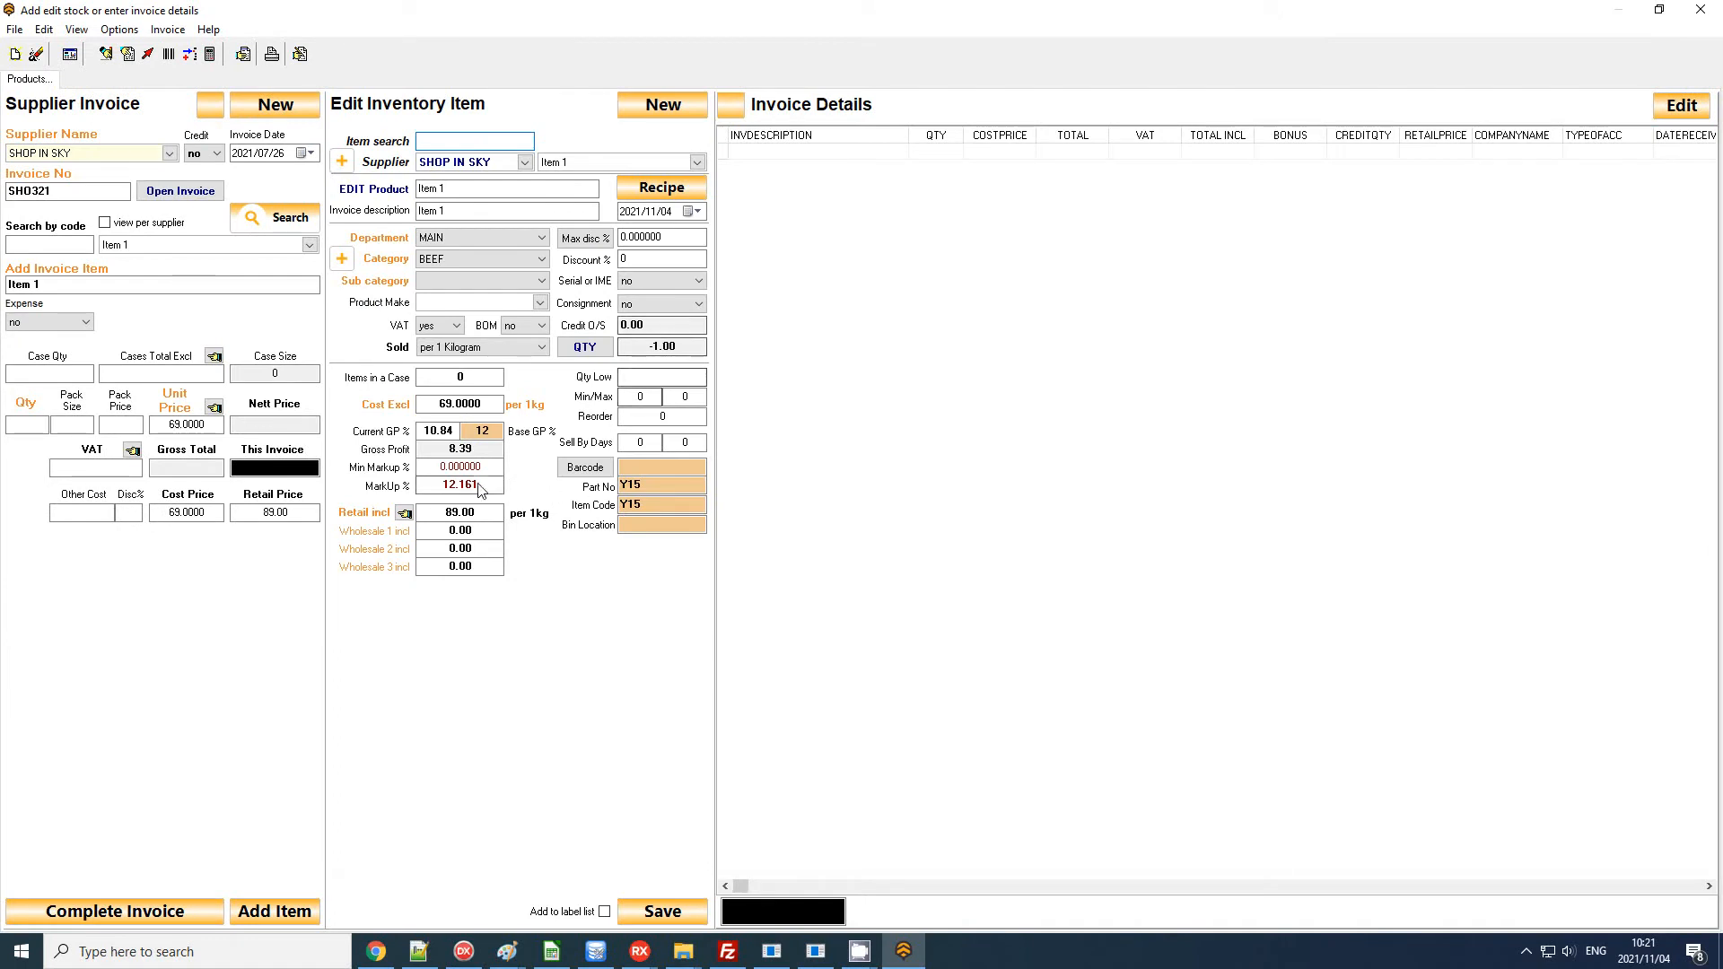
{"action": "left_click", "coordinate": [444, 432]}
{"action": "left_click", "coordinate": [498, 434]}
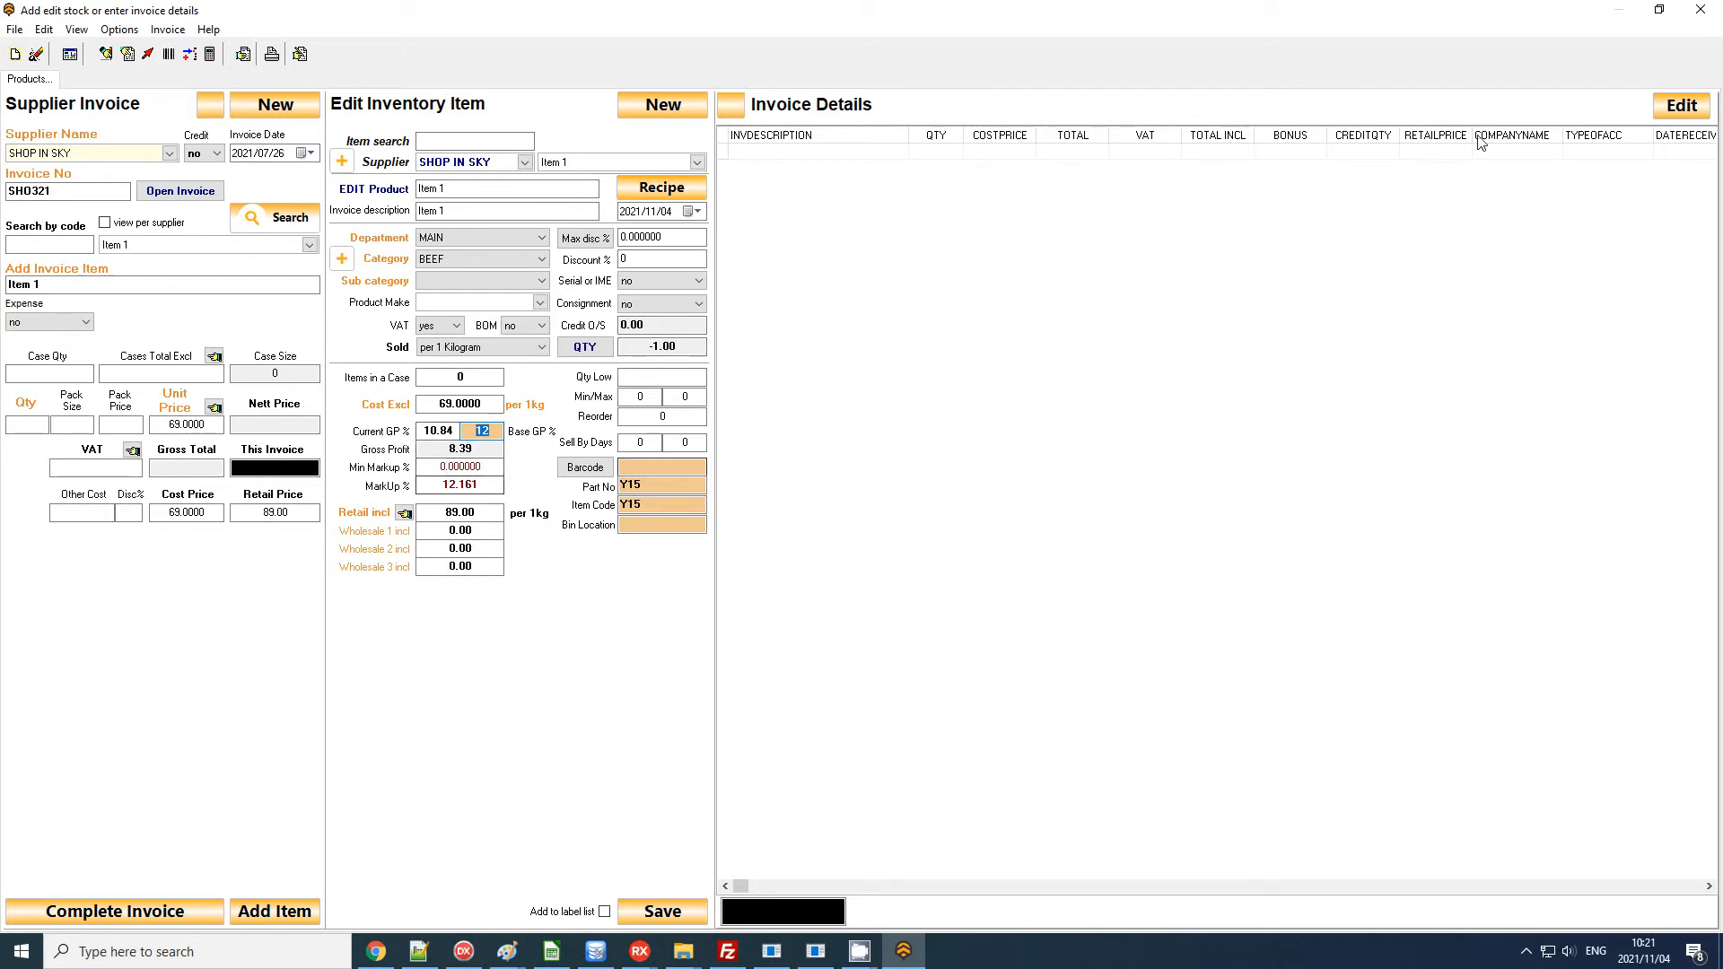
{"action": "left_click", "coordinate": [1701, 9]}
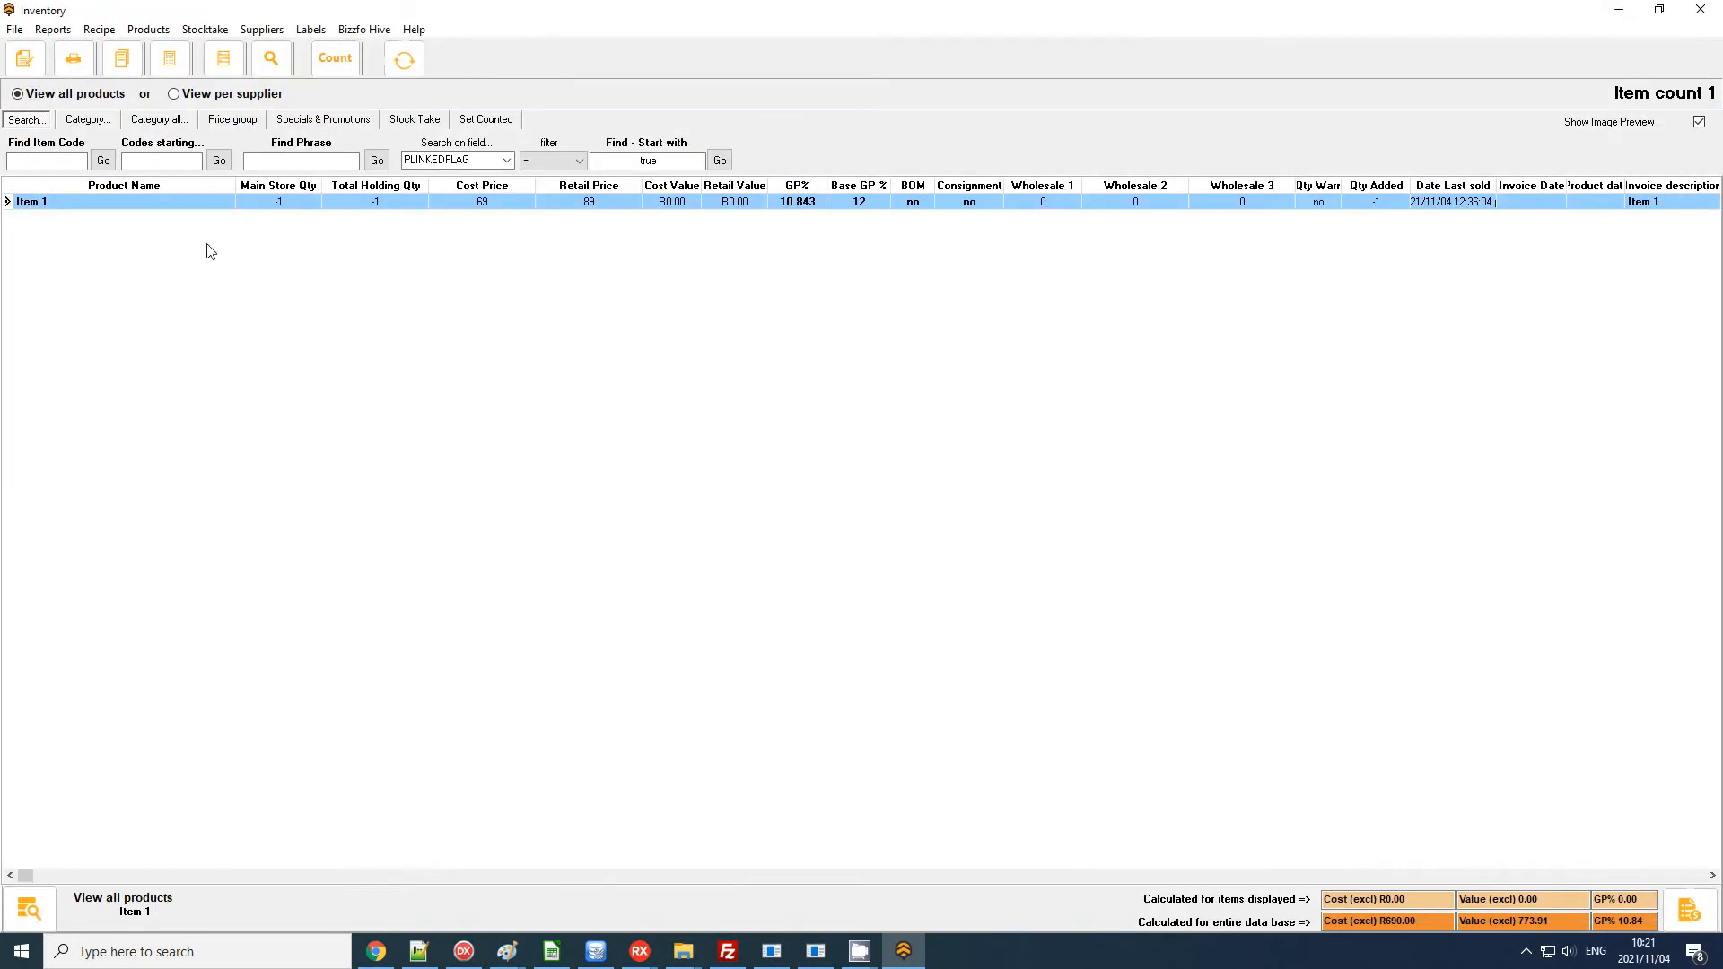
Step: Show all products, set the base GP % of every row to its current GP %, and check the updated rows
{"action": "left_click", "coordinate": [42, 95]}
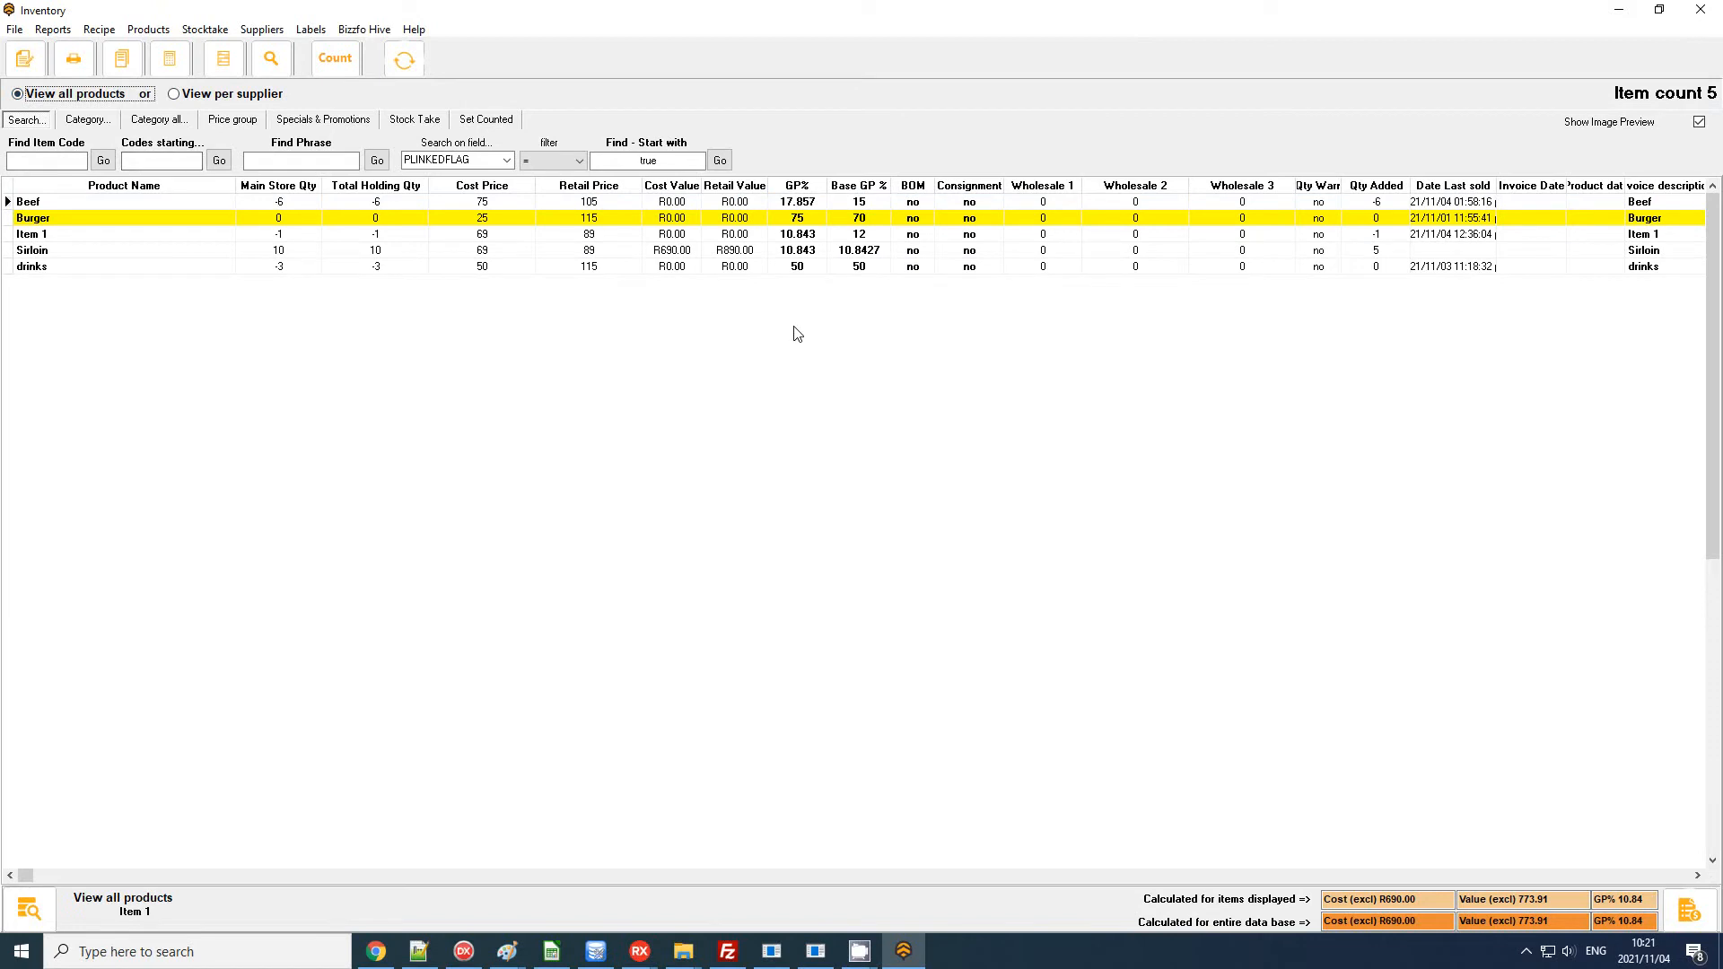
{"action": "right_click", "coordinate": [500, 205]}
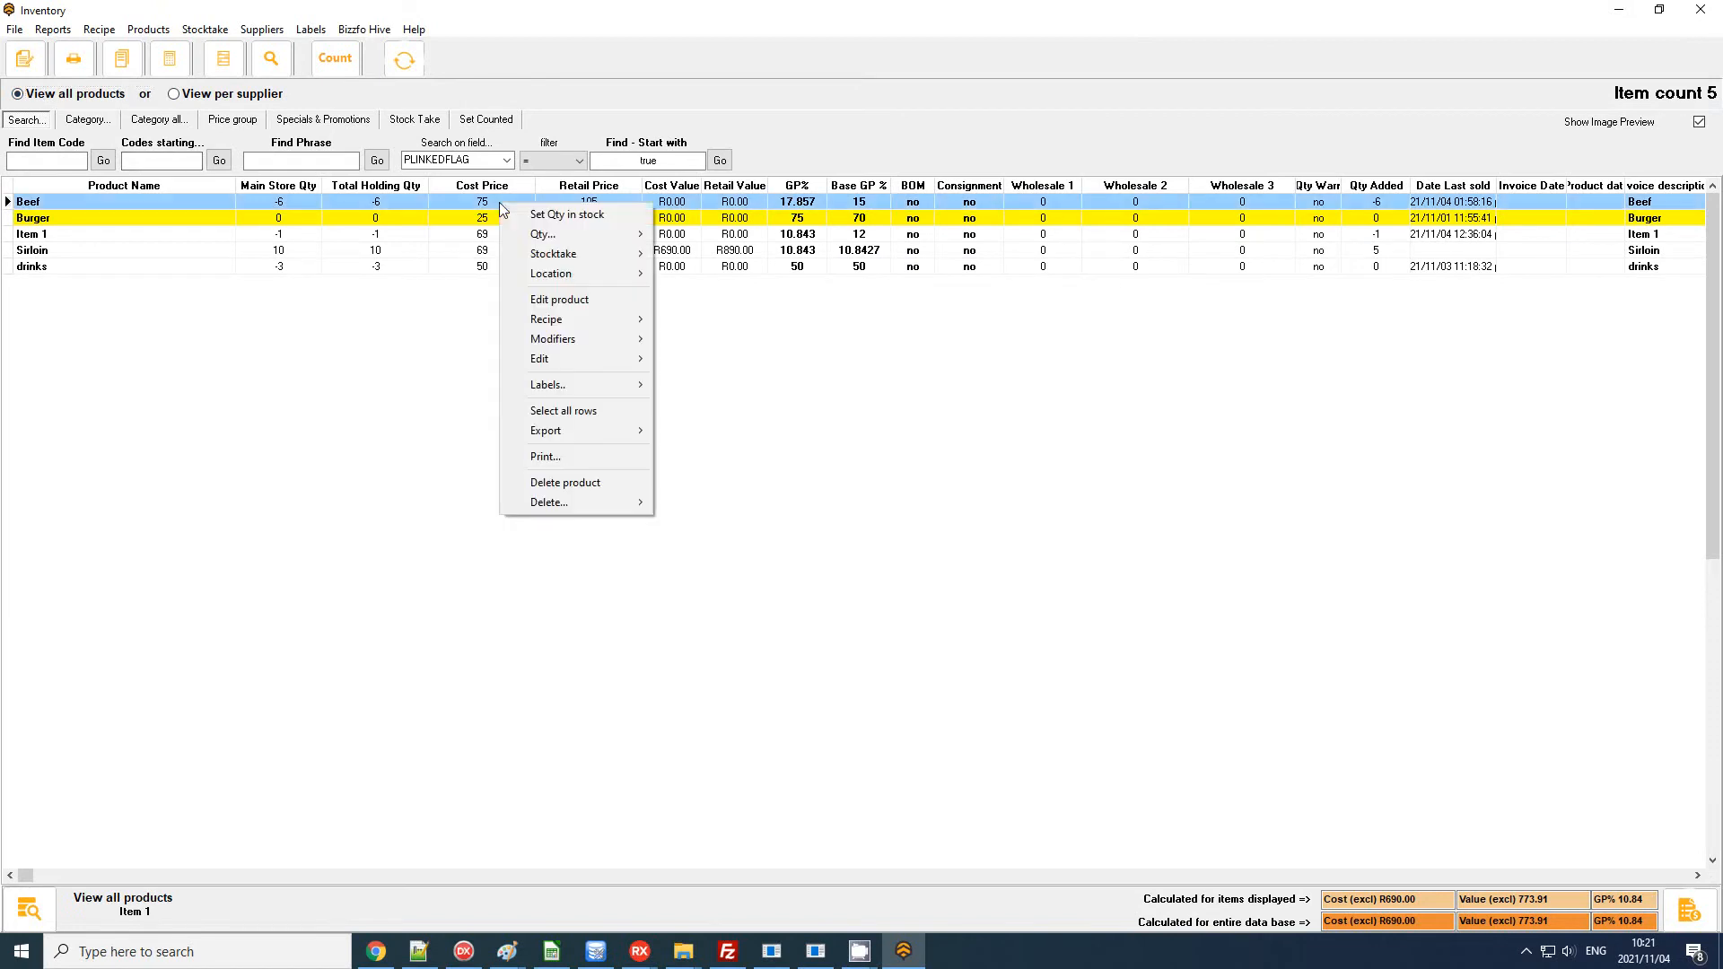
{"action": "left_click", "coordinate": [607, 412]}
{"action": "right_click", "coordinate": [571, 252]}
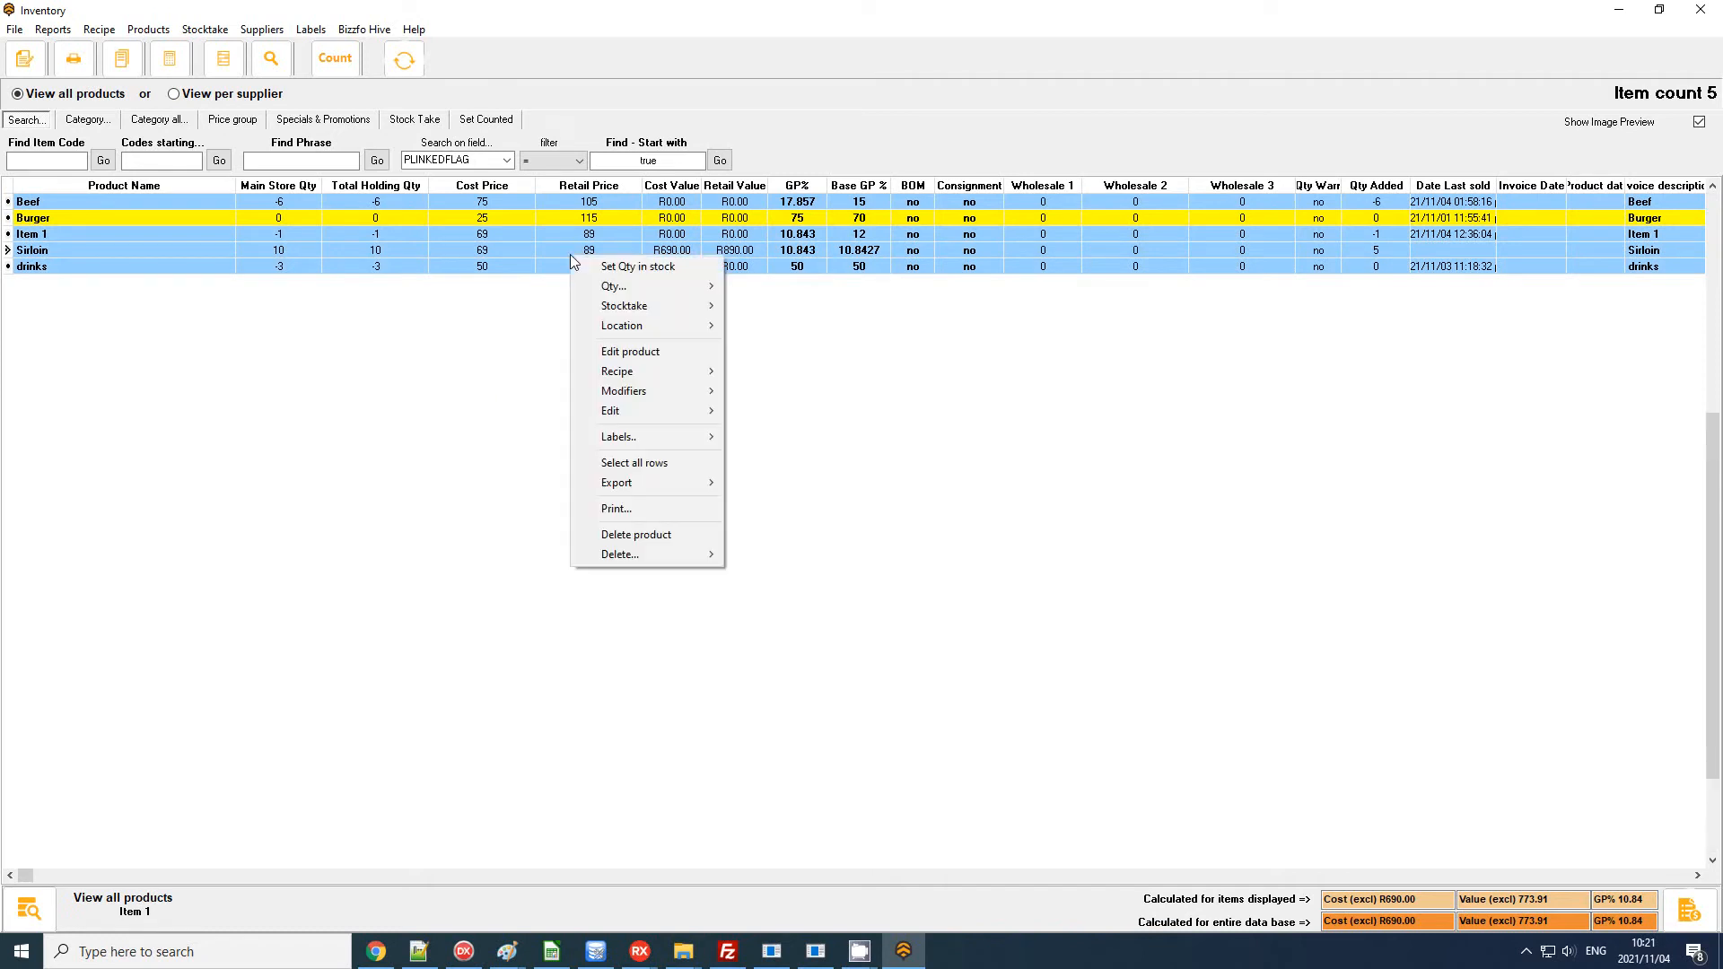
{"action": "mouse_move", "coordinate": [676, 419]}
{"action": "mouse_move", "coordinate": [790, 413]}
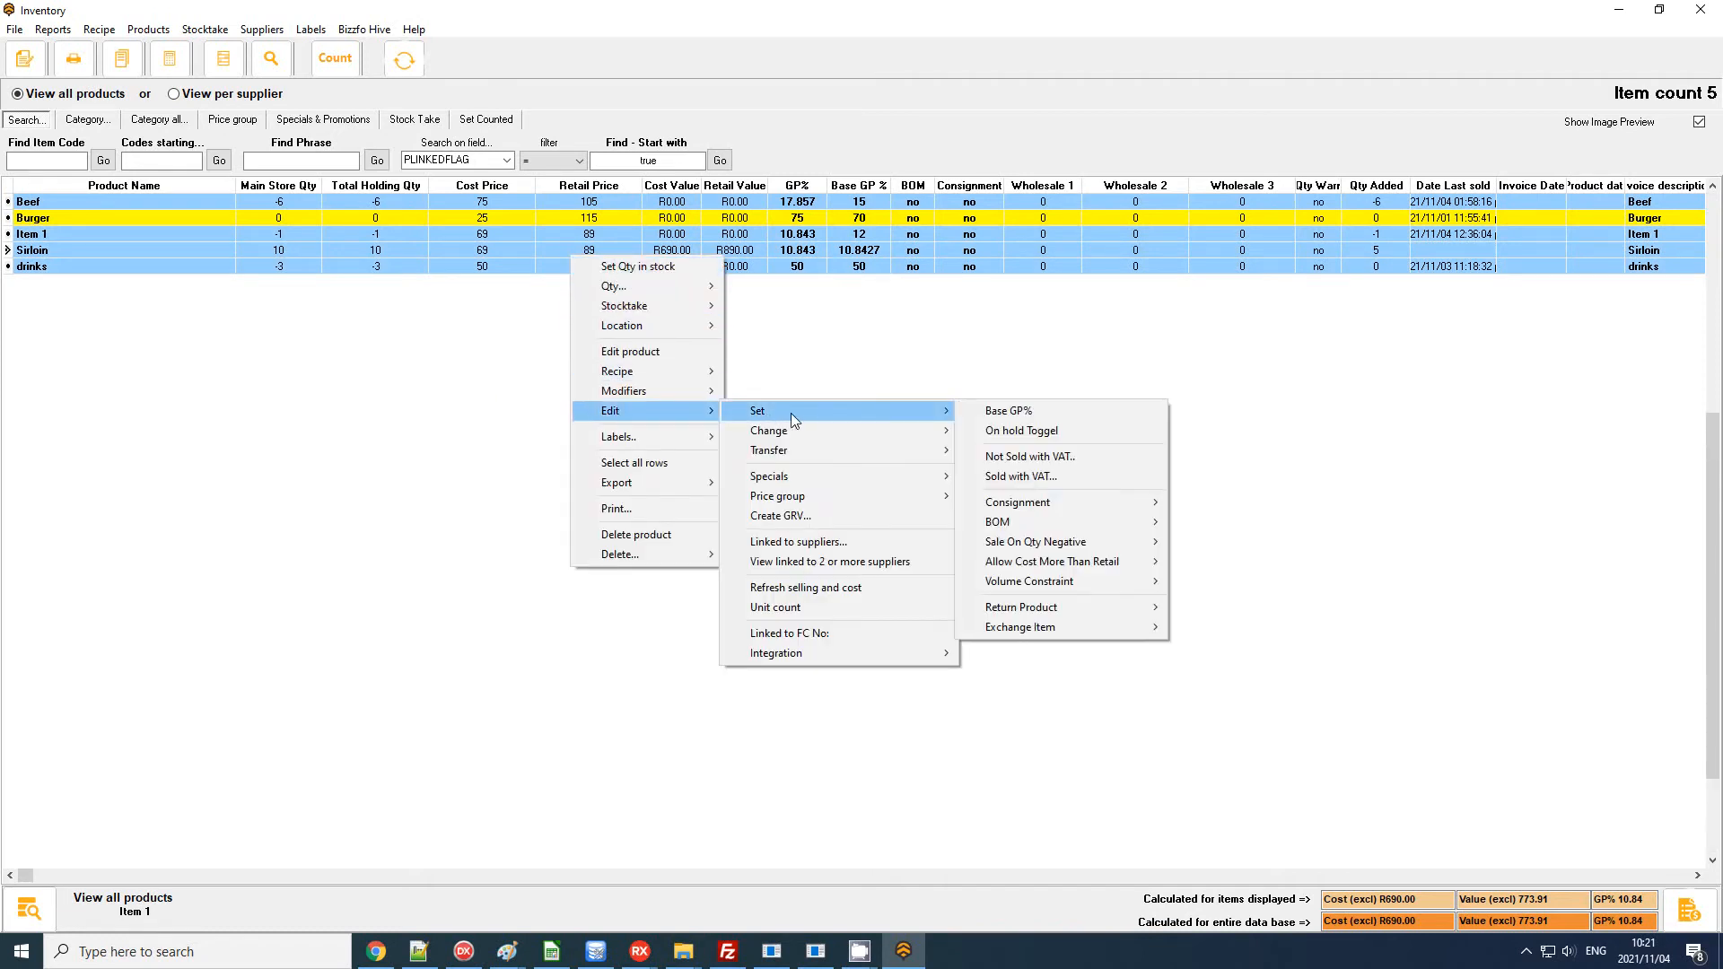
{"action": "left_click", "coordinate": [1090, 413]}
{"action": "left_click", "coordinate": [918, 500]}
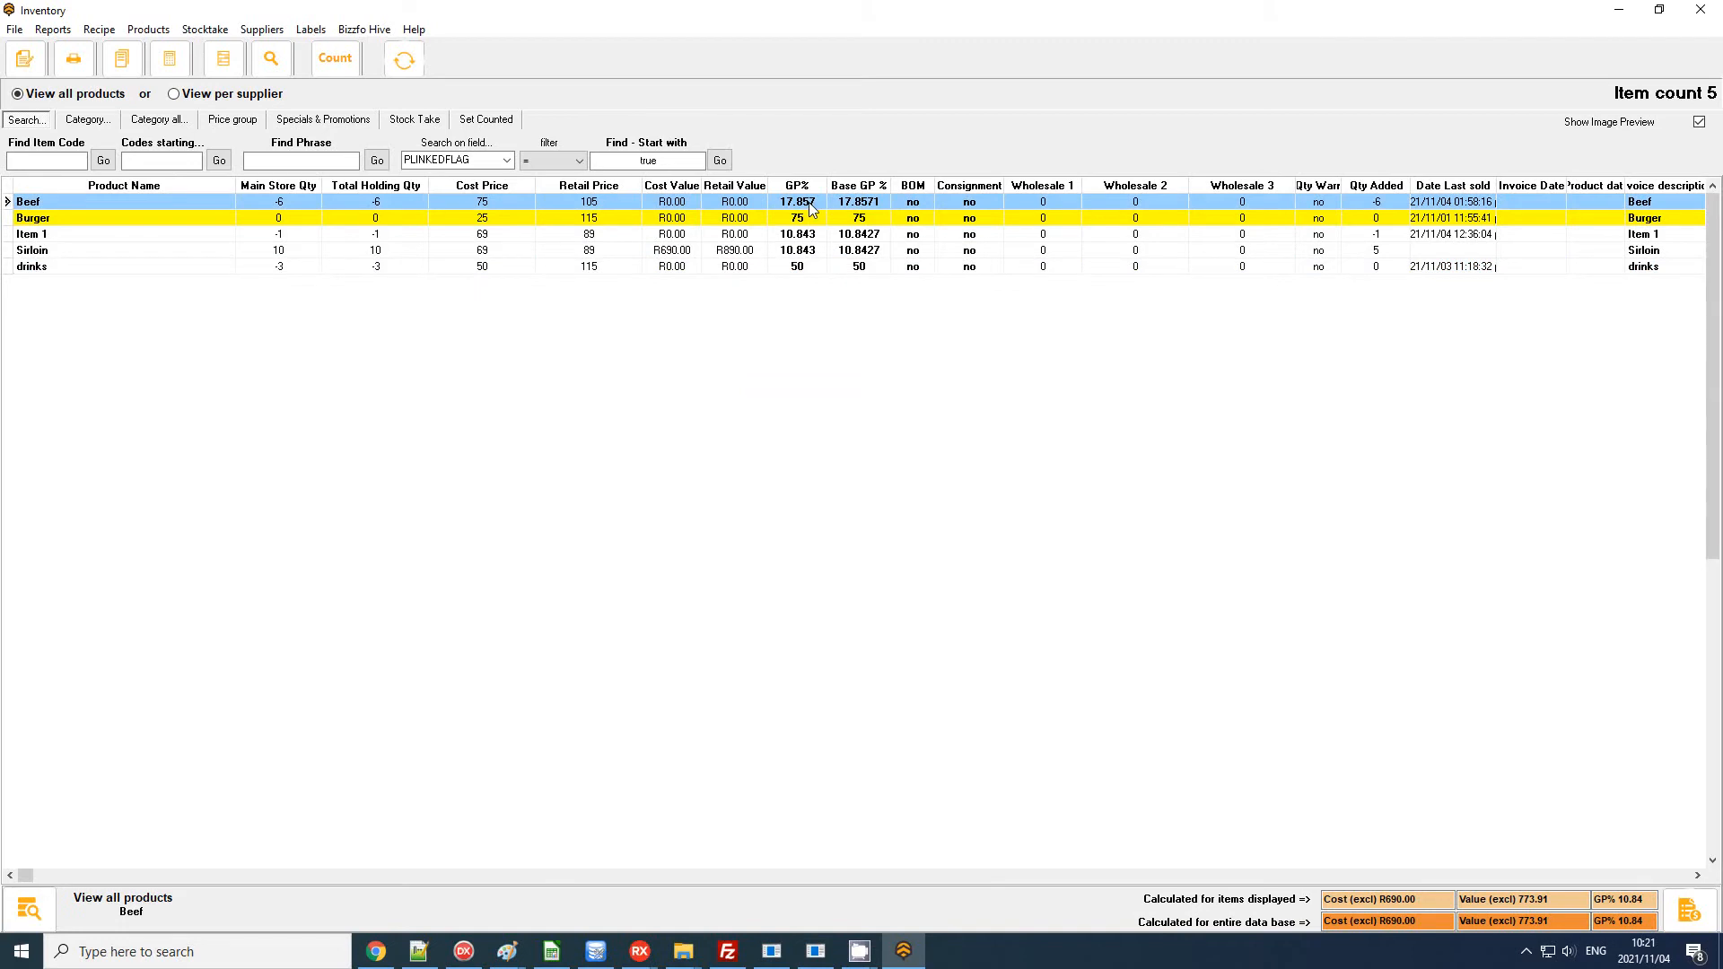
{"action": "left_click", "coordinate": [883, 235]}
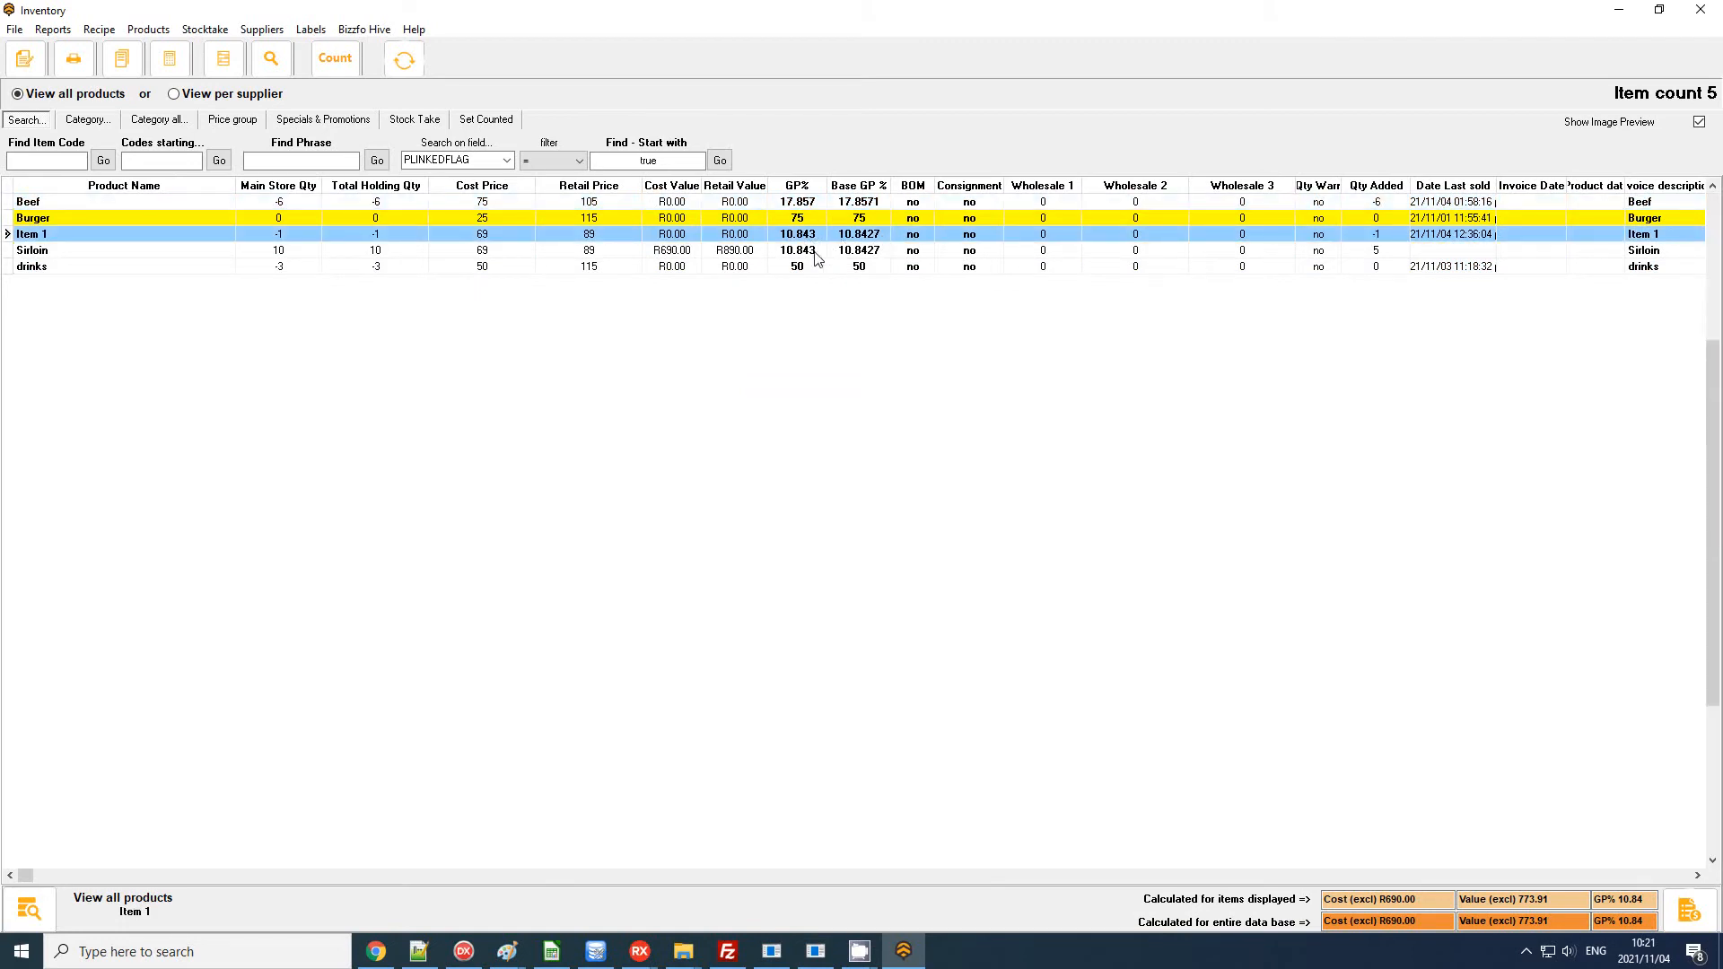
{"action": "left_click", "coordinate": [860, 254]}
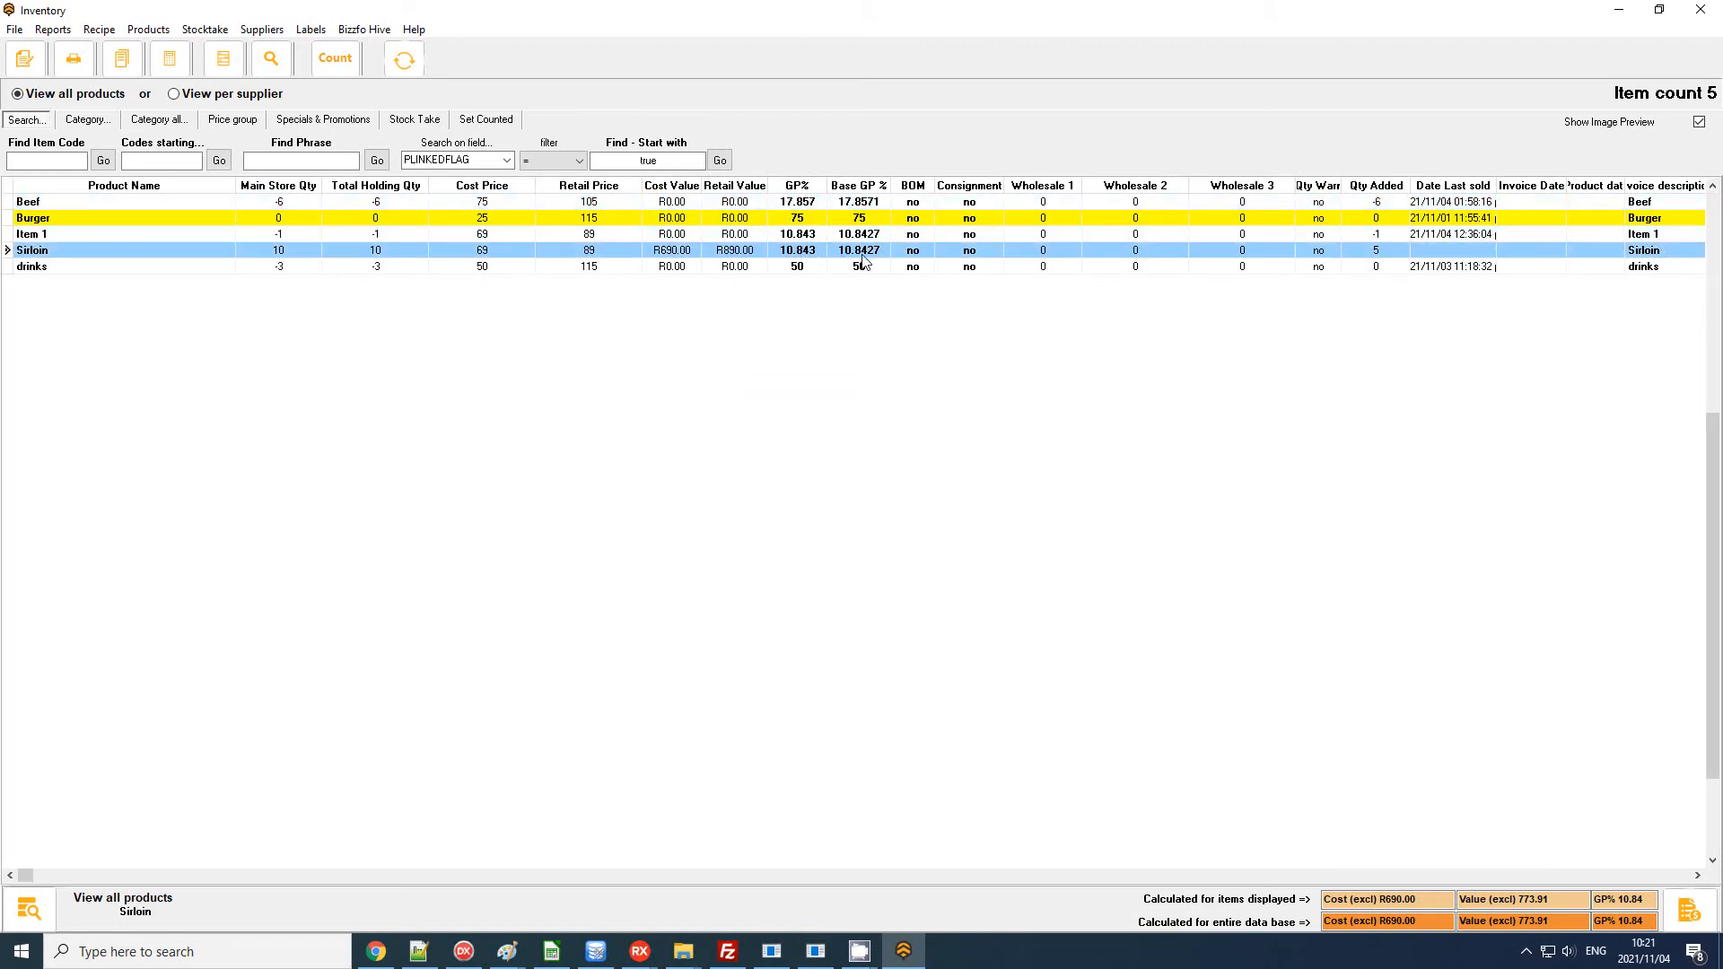
Step: Run the Items Below Base GP% report and open Beef to compare its current and base GP %, closing it without editing
{"action": "left_click", "coordinate": [98, 29]}
{"action": "mouse_move", "coordinate": [53, 29]}
{"action": "mouse_move", "coordinate": [181, 110]}
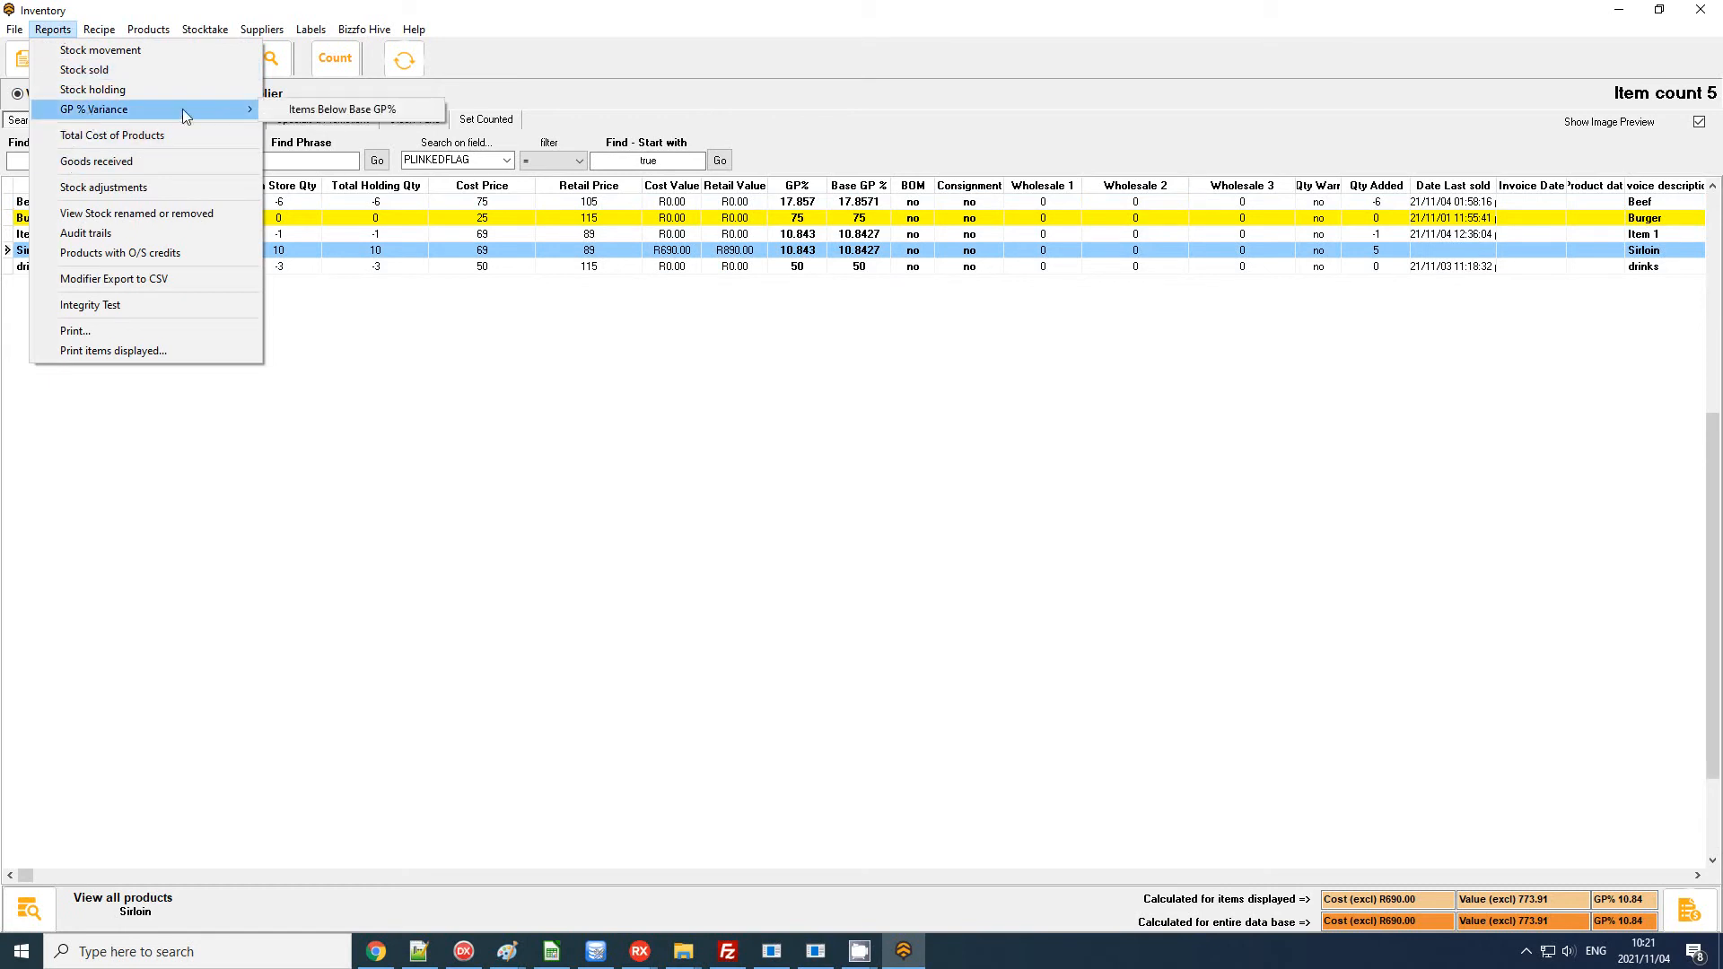
{"action": "left_click", "coordinate": [292, 109]}
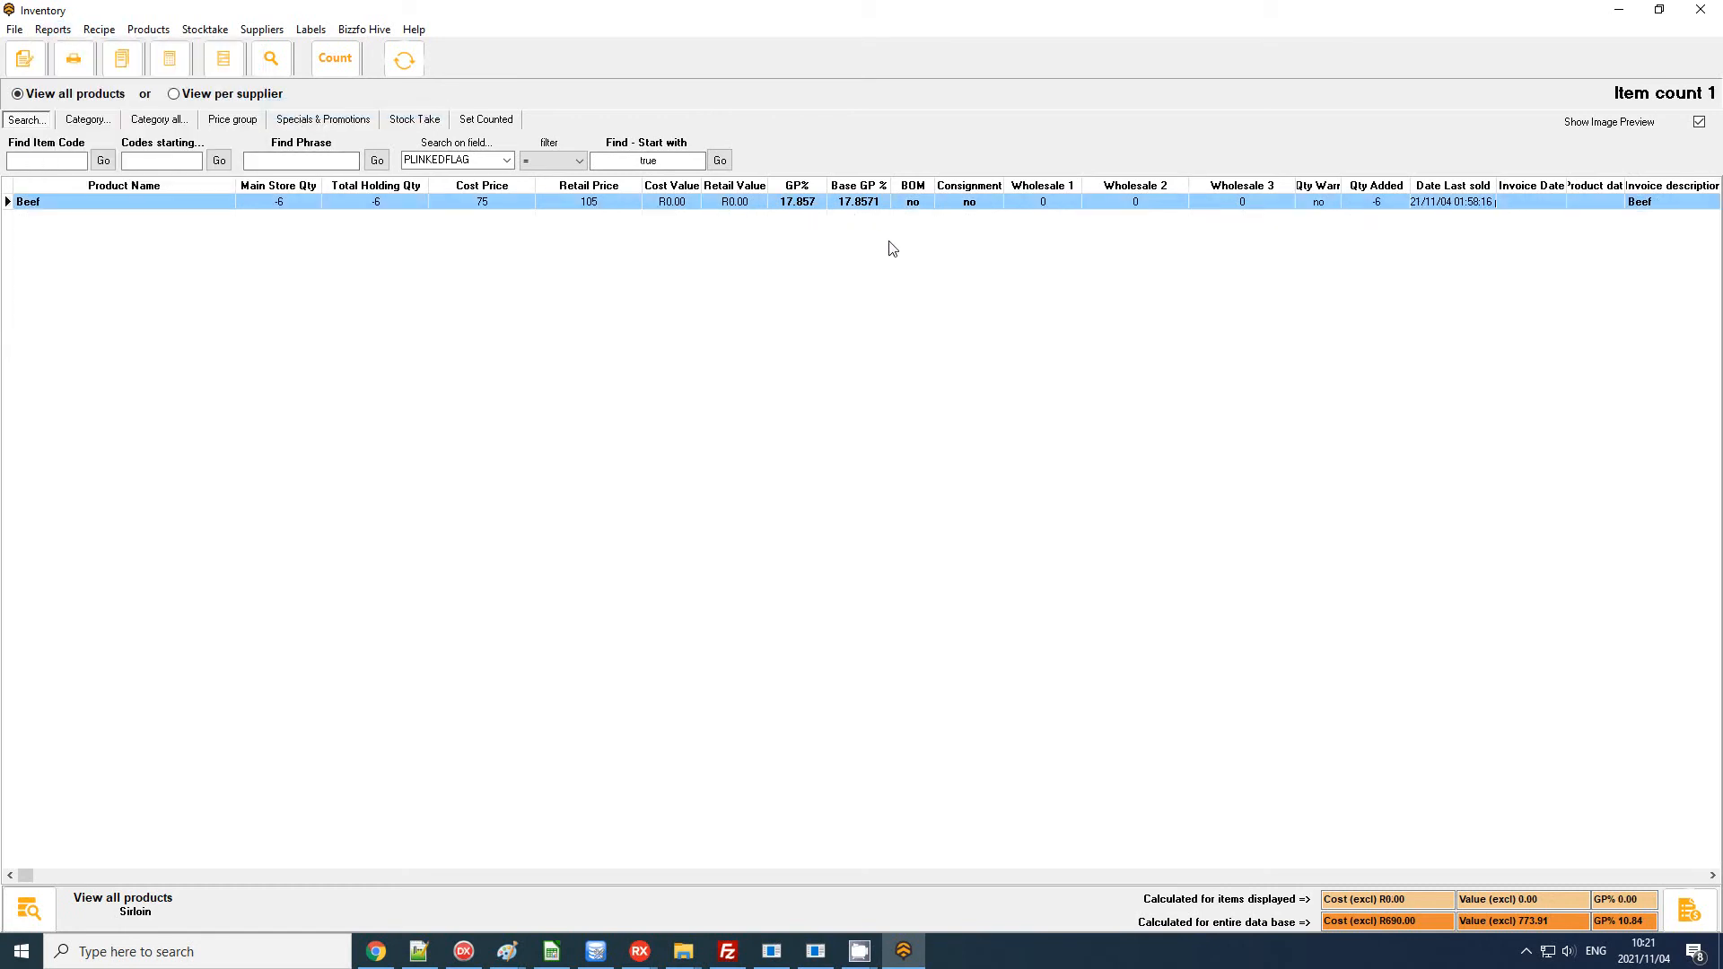
{"action": "double_click", "coordinate": [842, 203]}
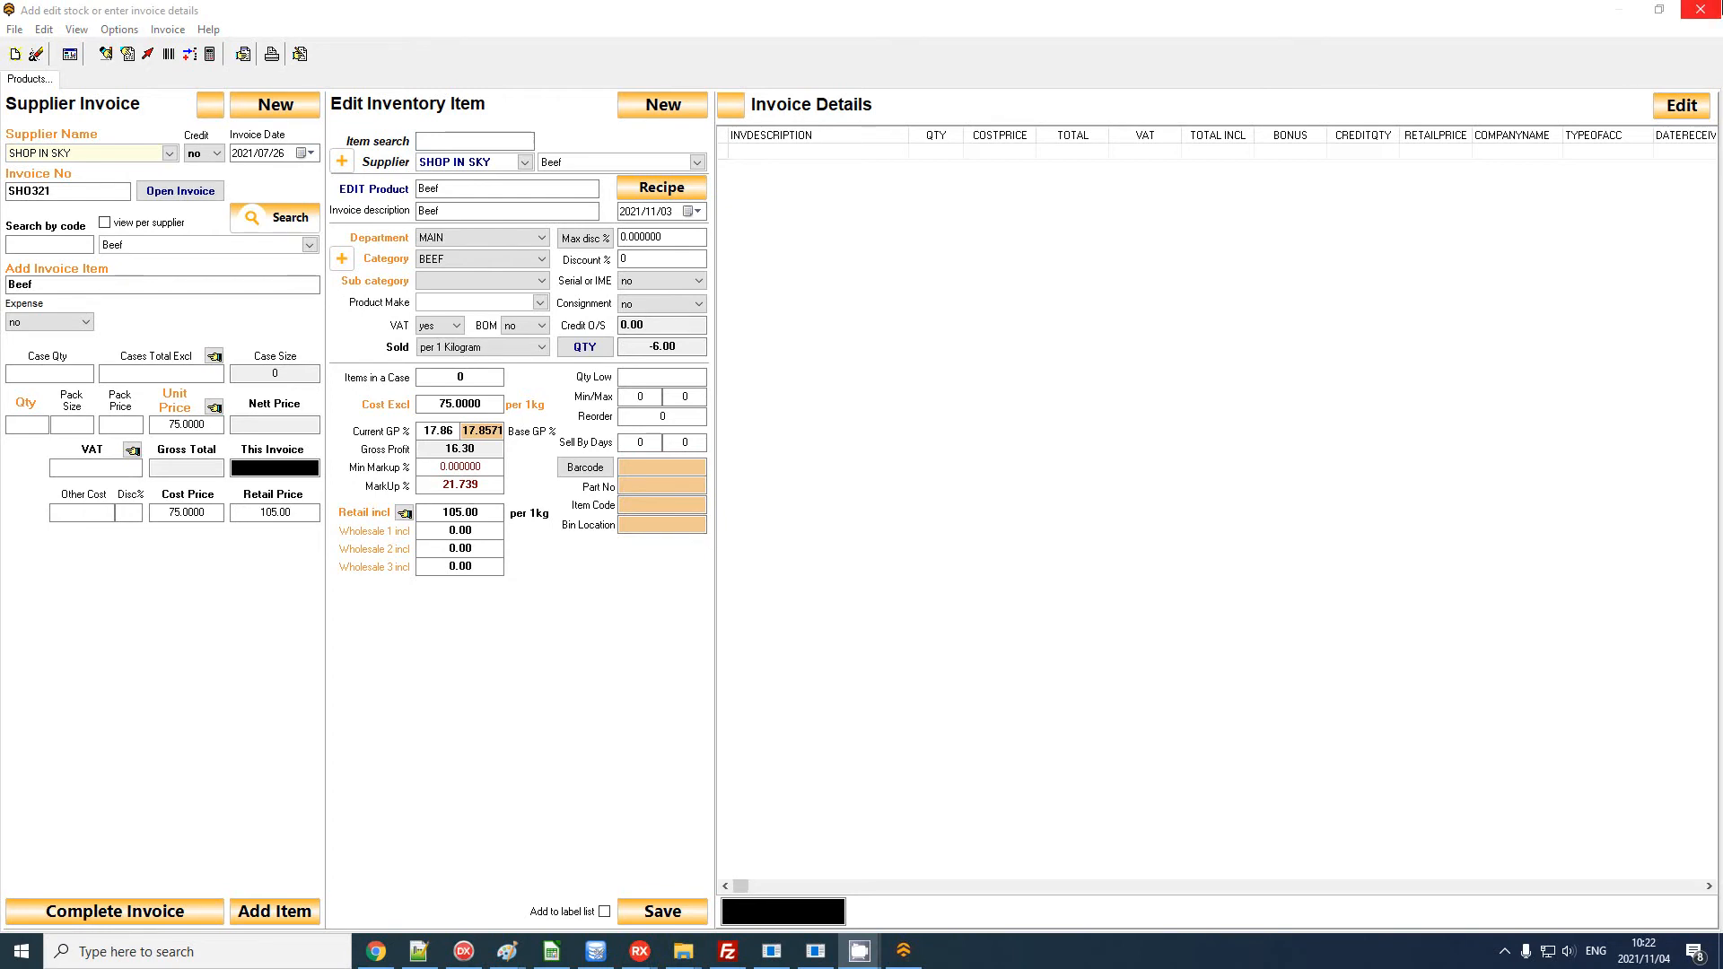
{"action": "left_click", "coordinate": [1700, 9]}
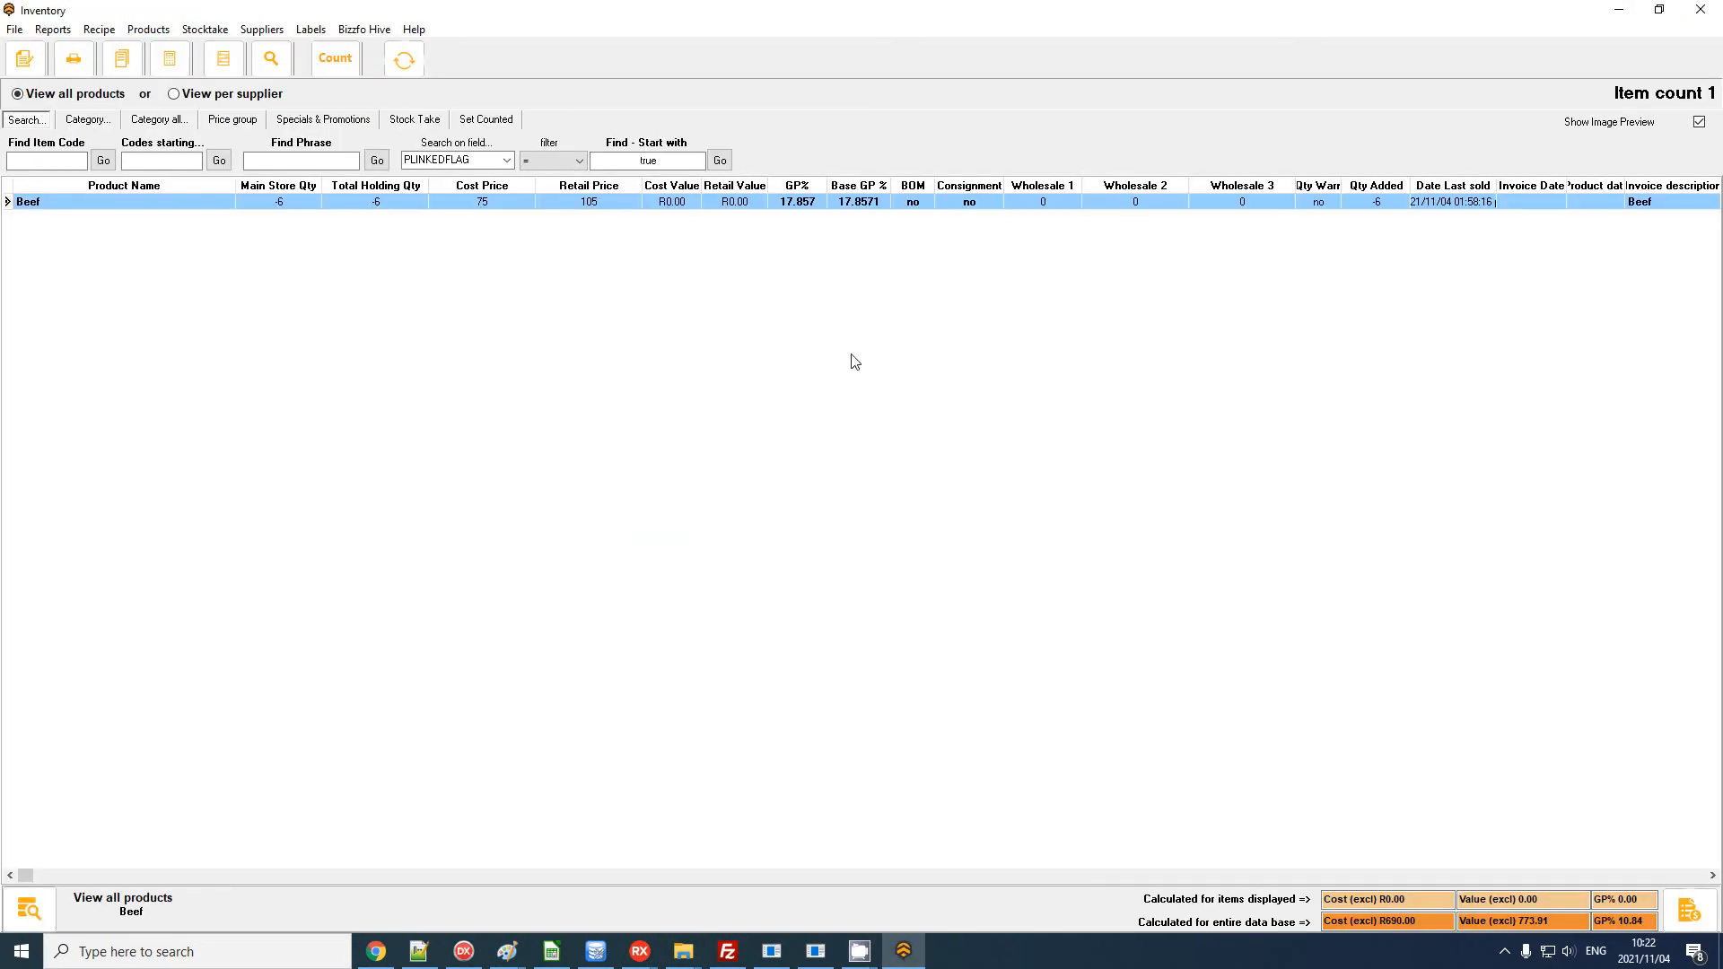
Step: Show all products, place the GP%, Base GP %, Cost Value and Retail Value columns directly after Product Name, and save the column order
{"action": "left_click", "coordinate": [103, 94]}
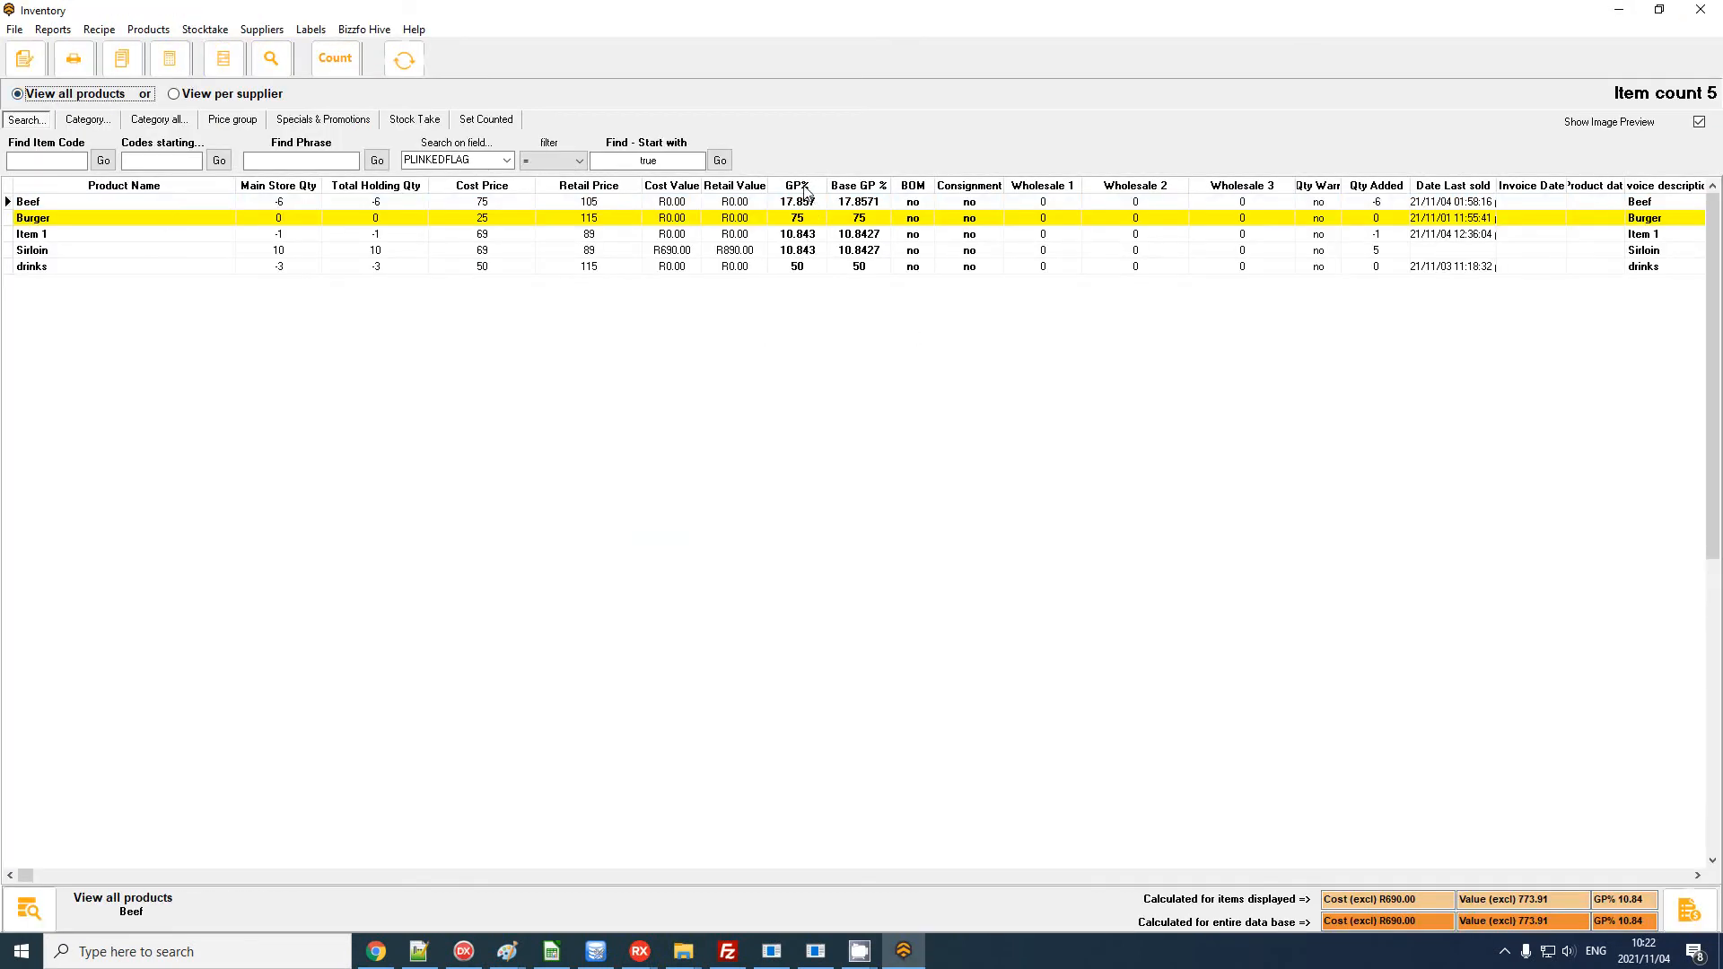
{"action": "left_click_drag", "start_coordinate": [806, 191], "coordinate": [241, 189]}
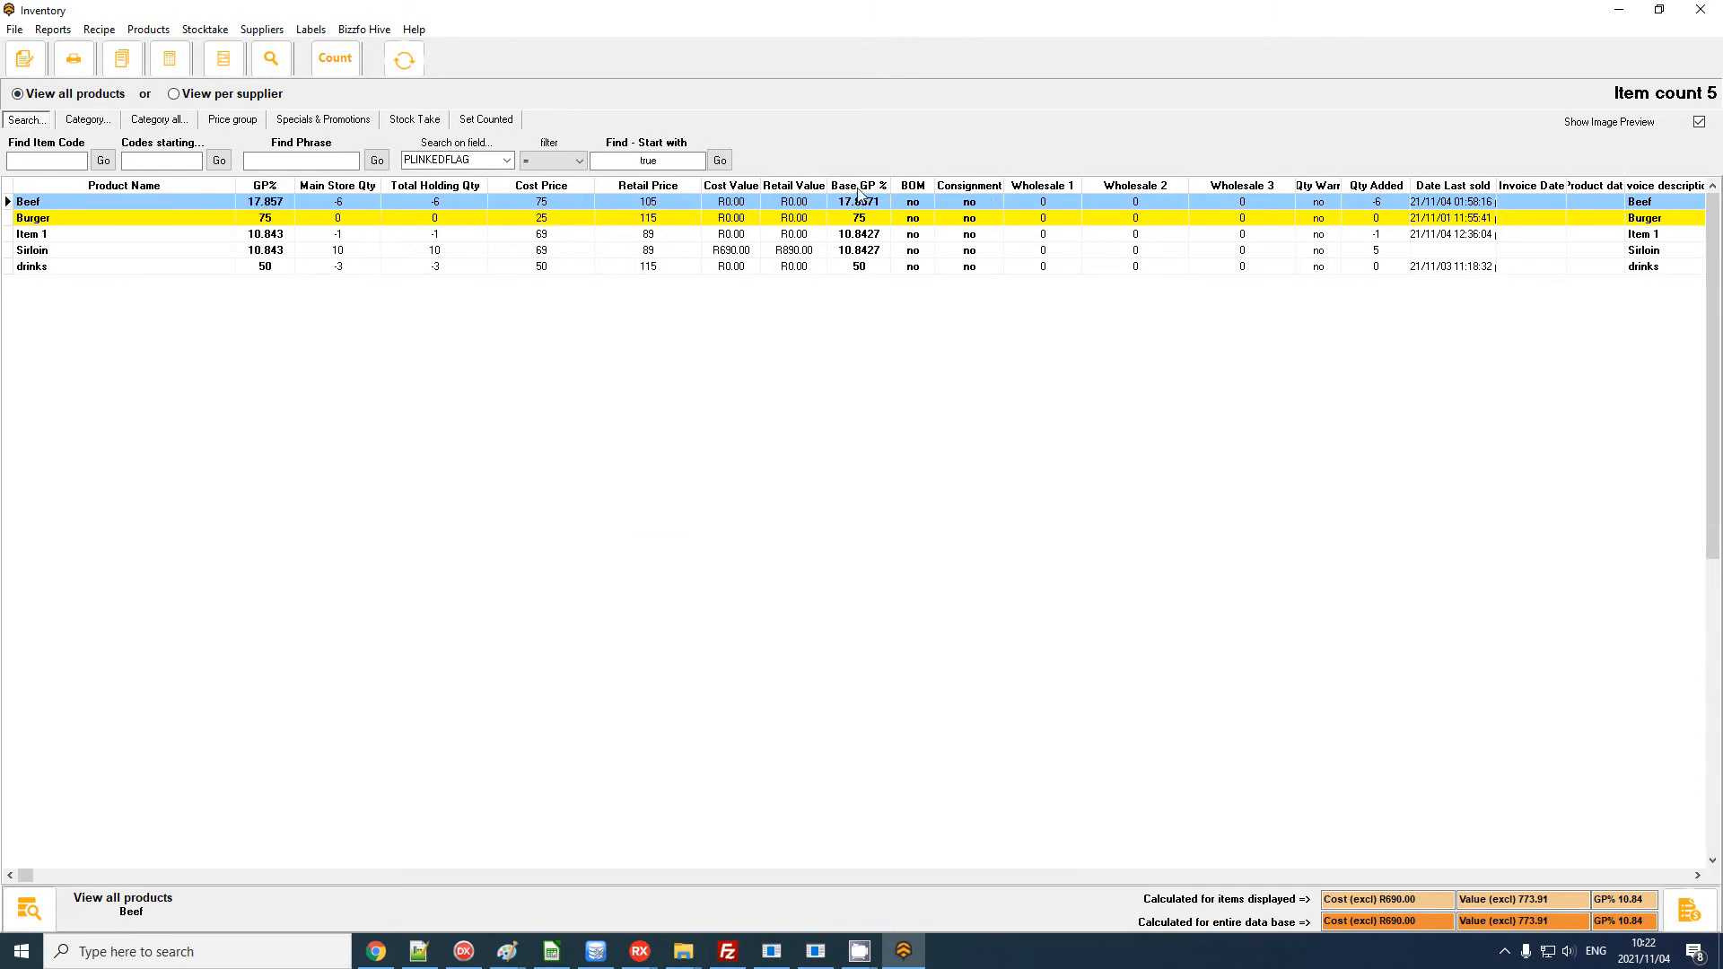
{"action": "left_click_drag", "start_coordinate": [859, 191], "coordinate": [309, 190]}
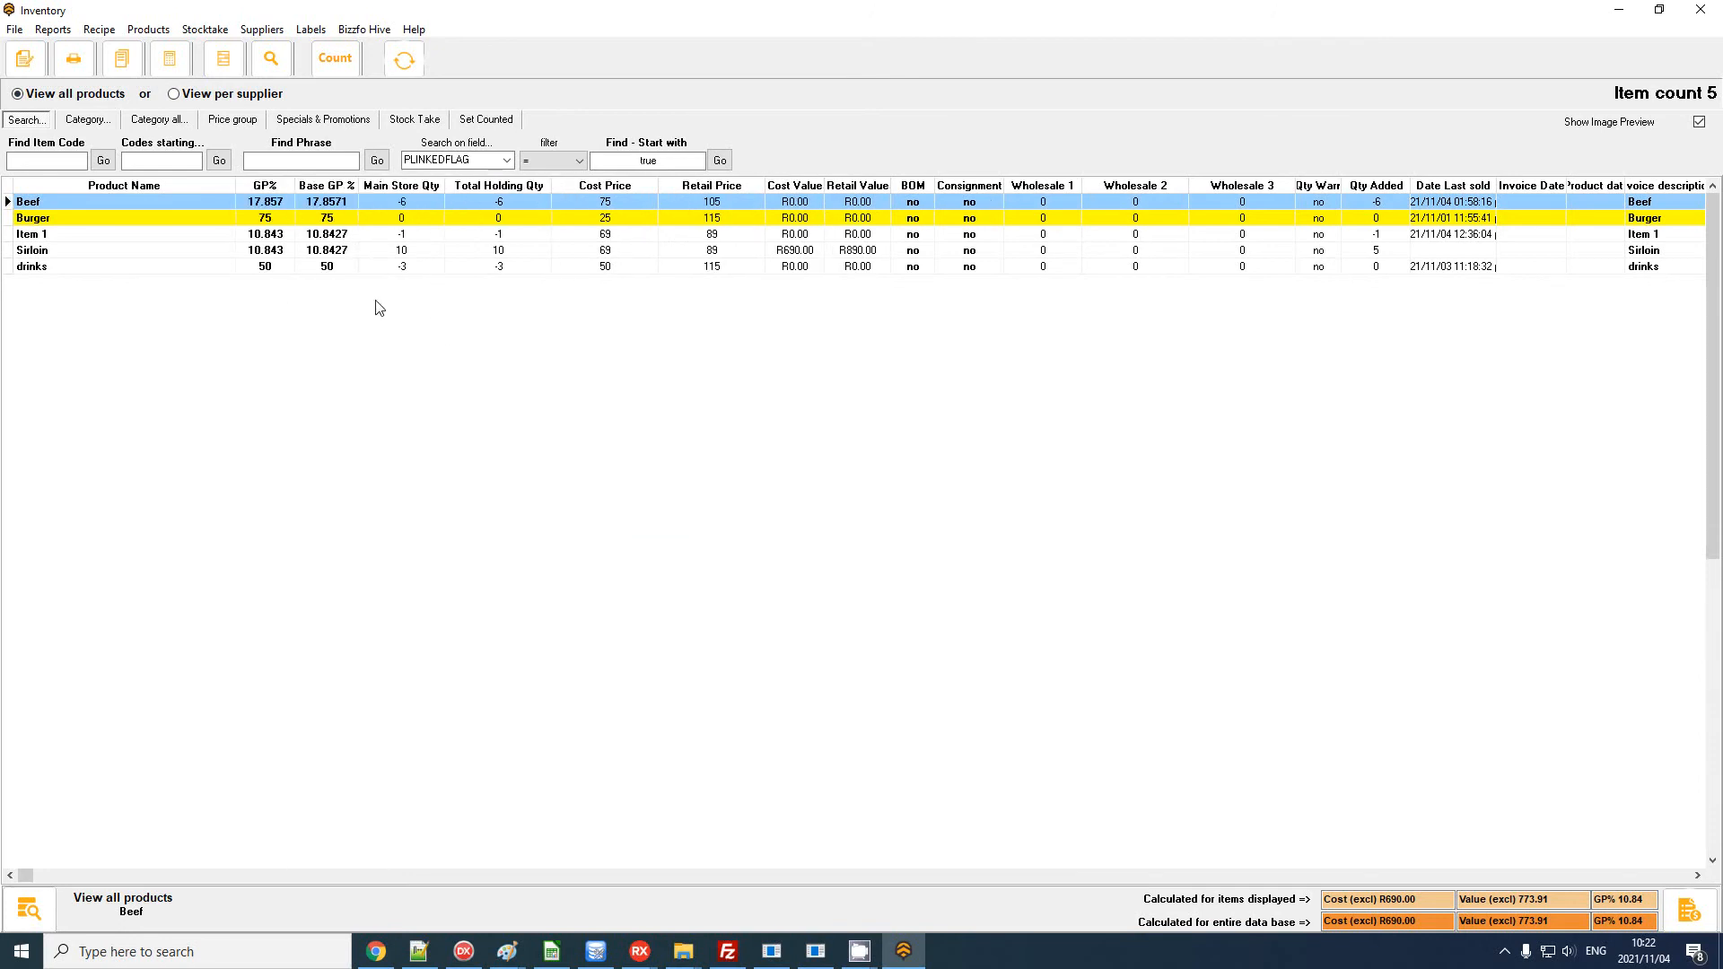
{"action": "left_click_drag", "start_coordinate": [877, 191], "coordinate": [359, 191]}
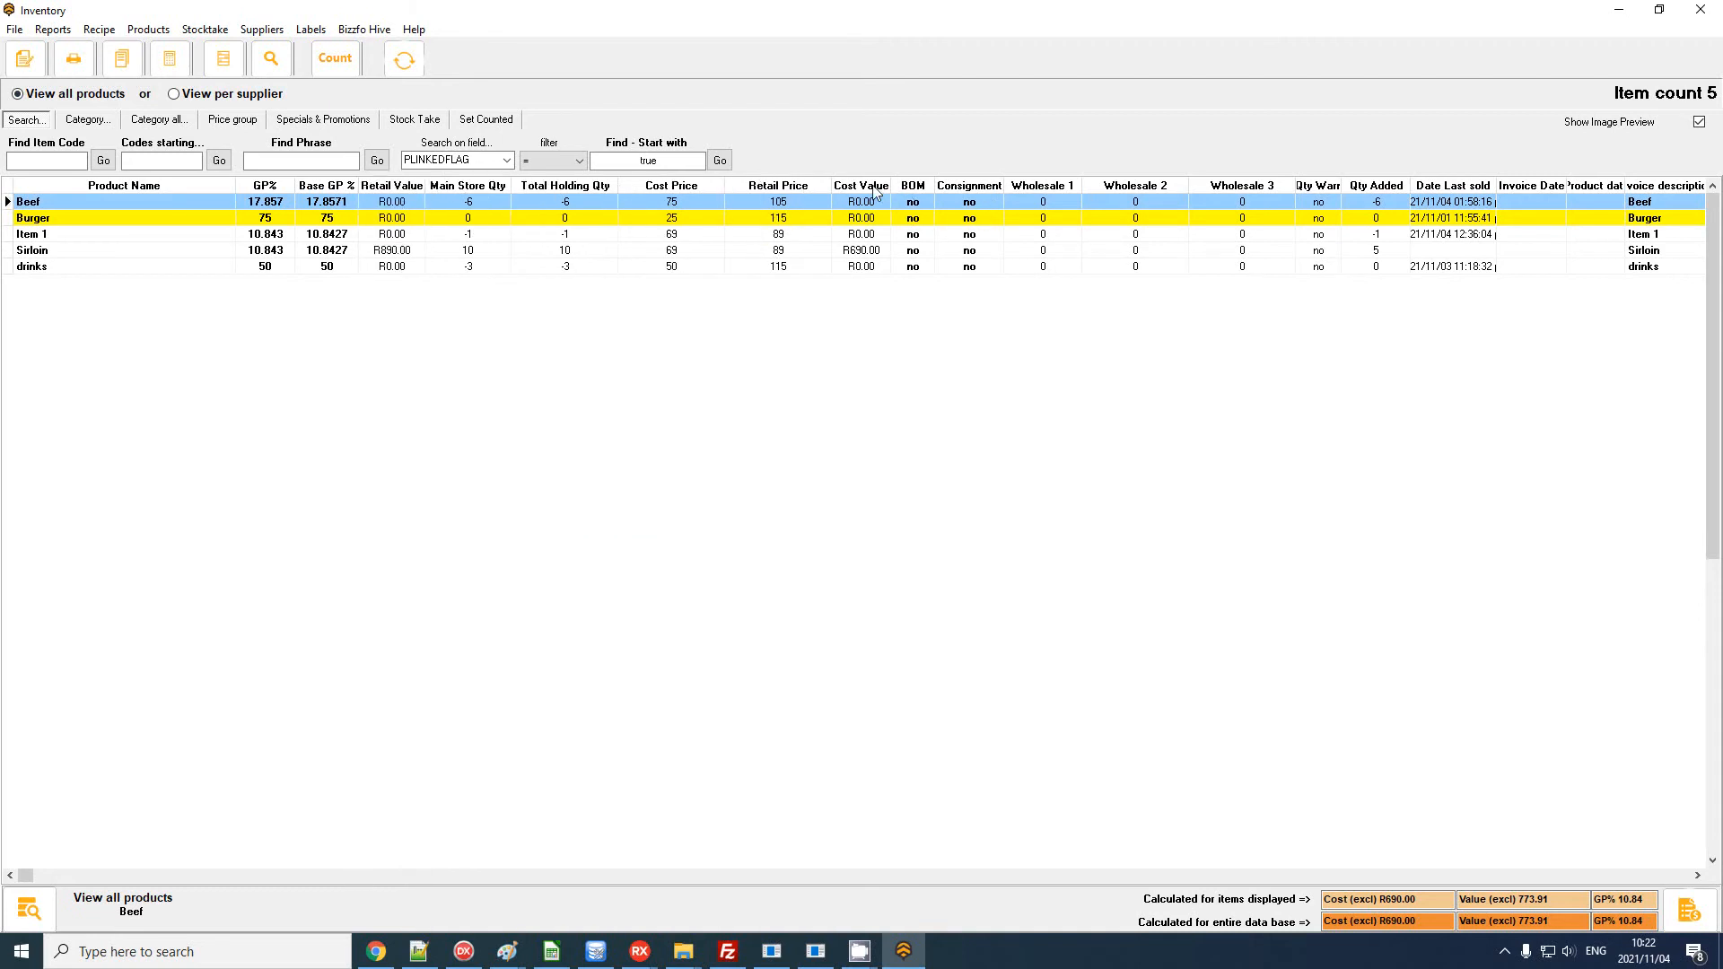
{"action": "left_click_drag", "start_coordinate": [875, 192], "coordinate": [360, 215]}
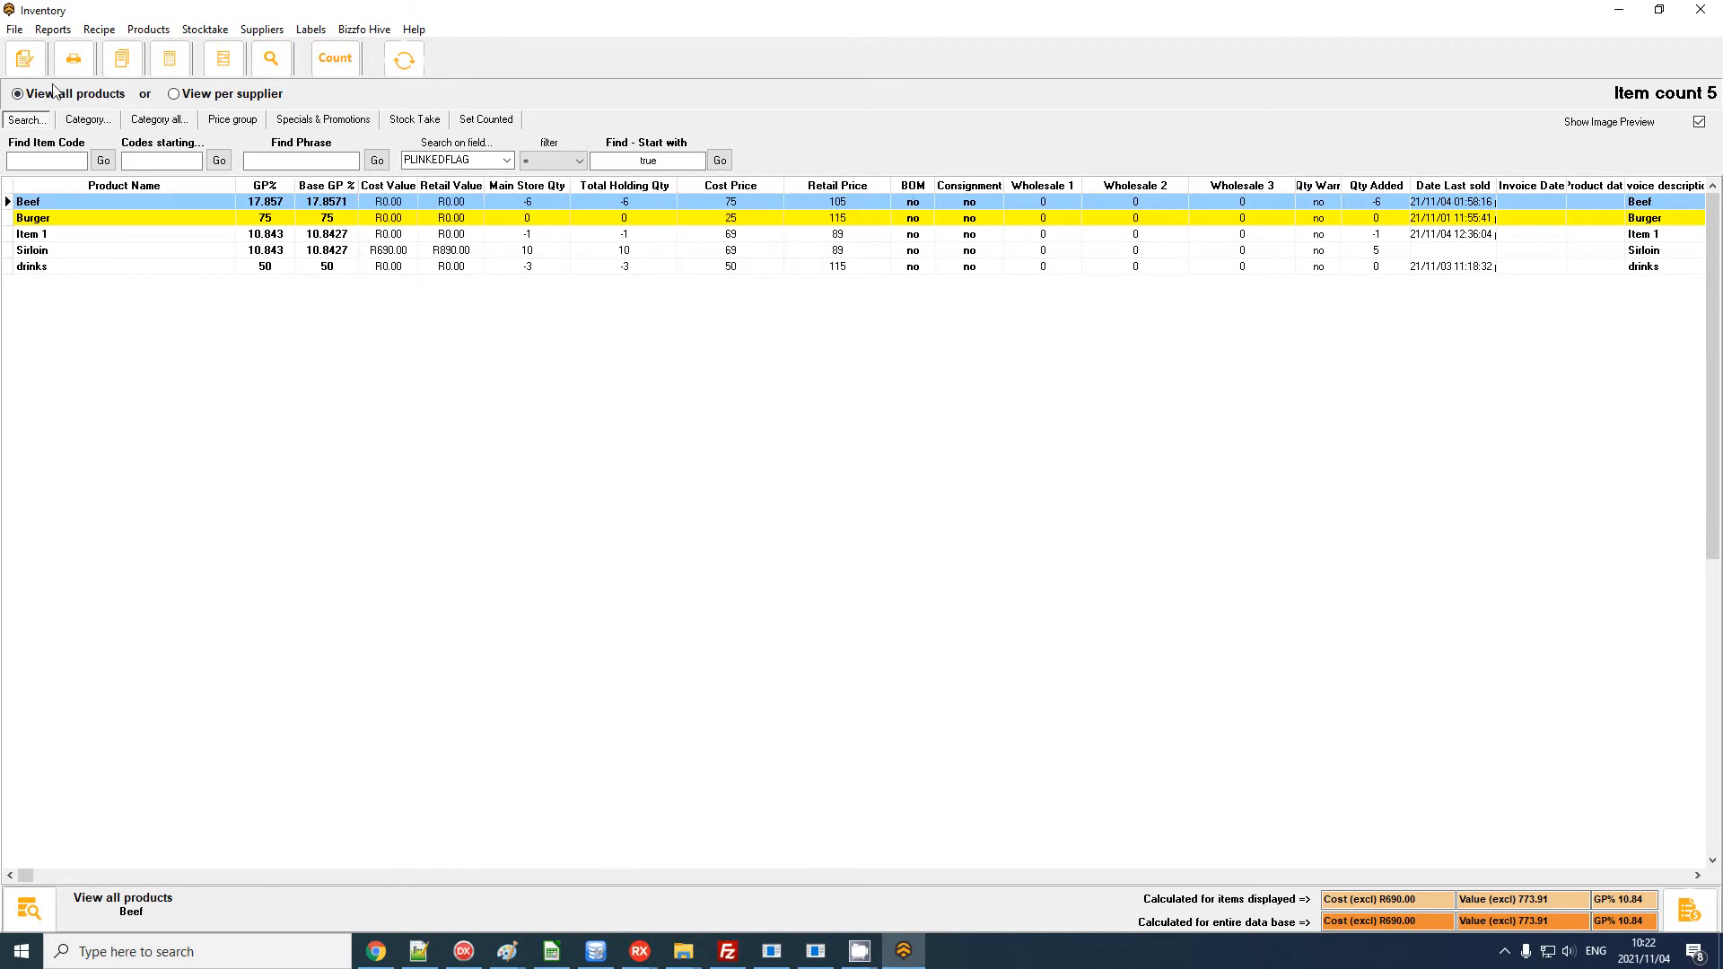
{"action": "left_click", "coordinate": [14, 28]}
{"action": "mouse_move", "coordinate": [27, 97]}
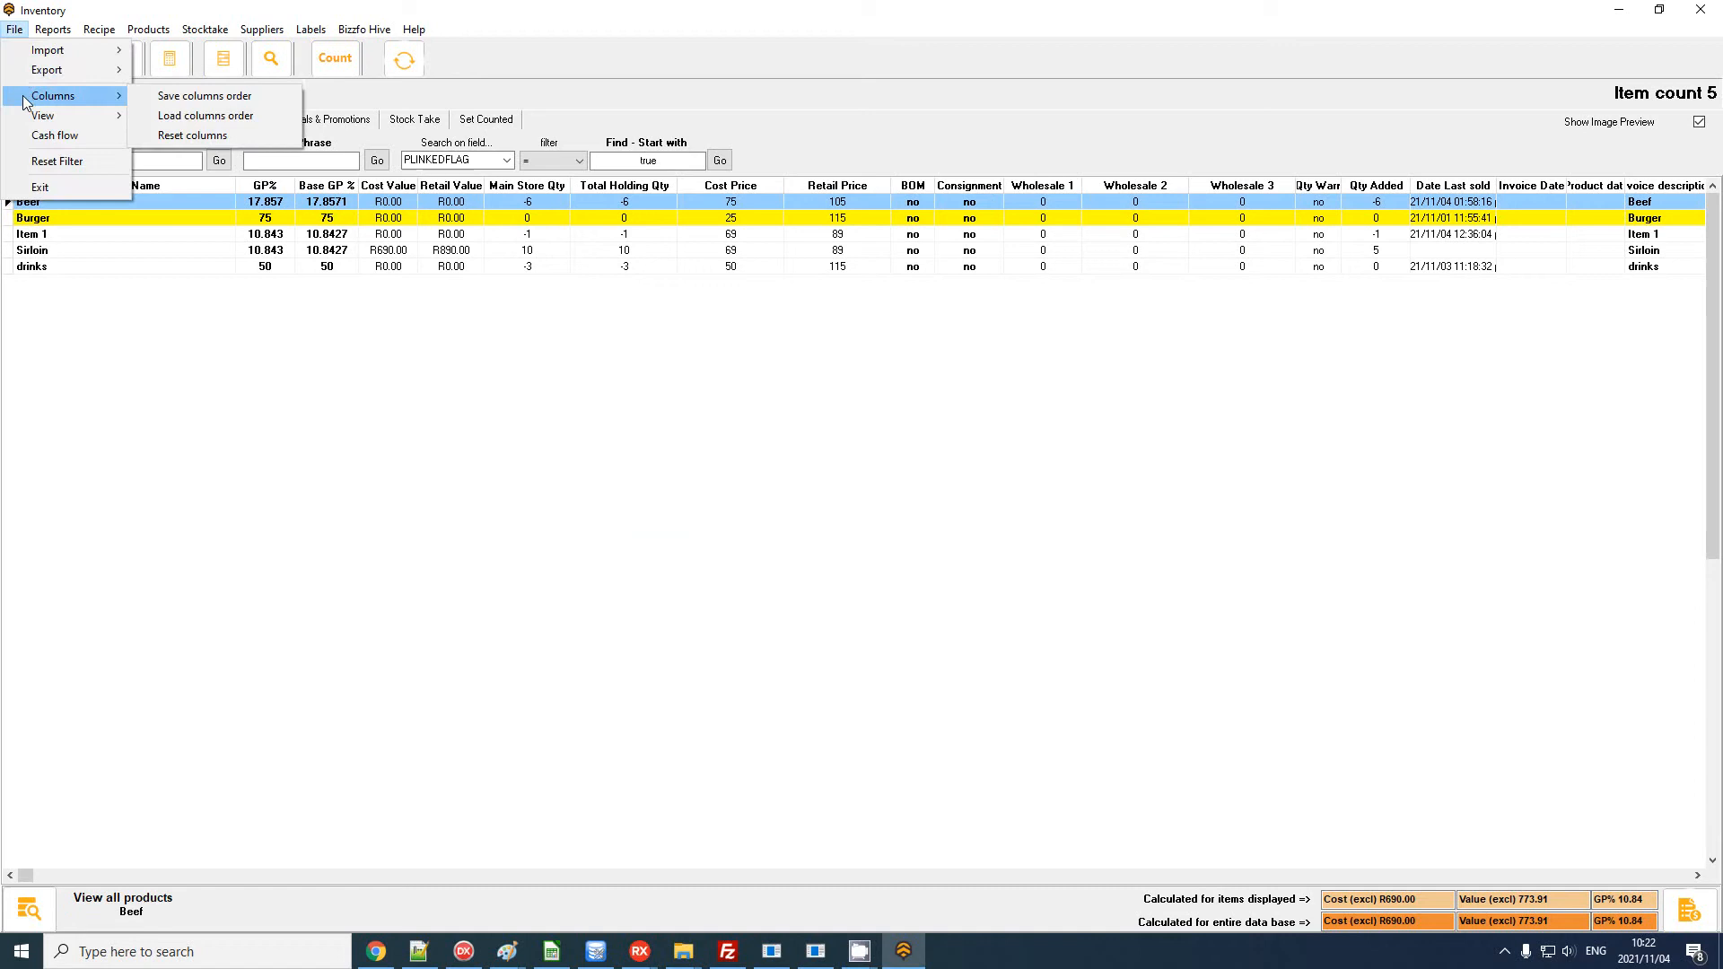
{"action": "left_click", "coordinate": [204, 97]}
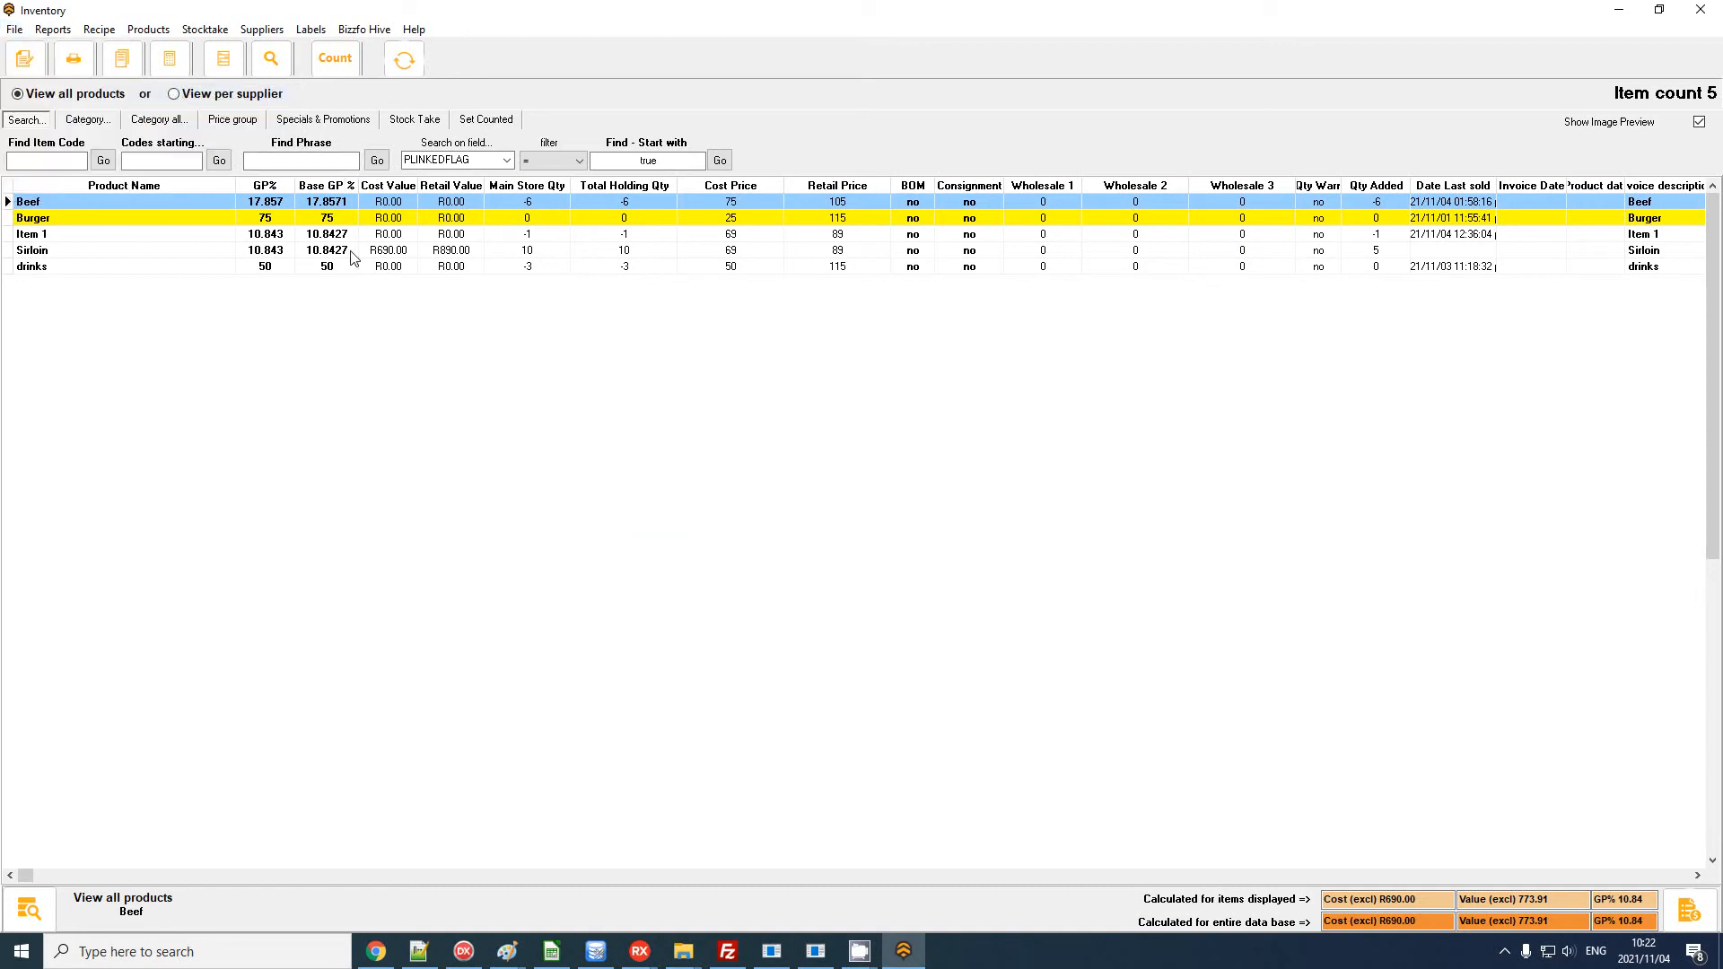
Step: Select all product rows and look at the CSV export option without exporting
{"action": "right_click", "coordinate": [280, 219]}
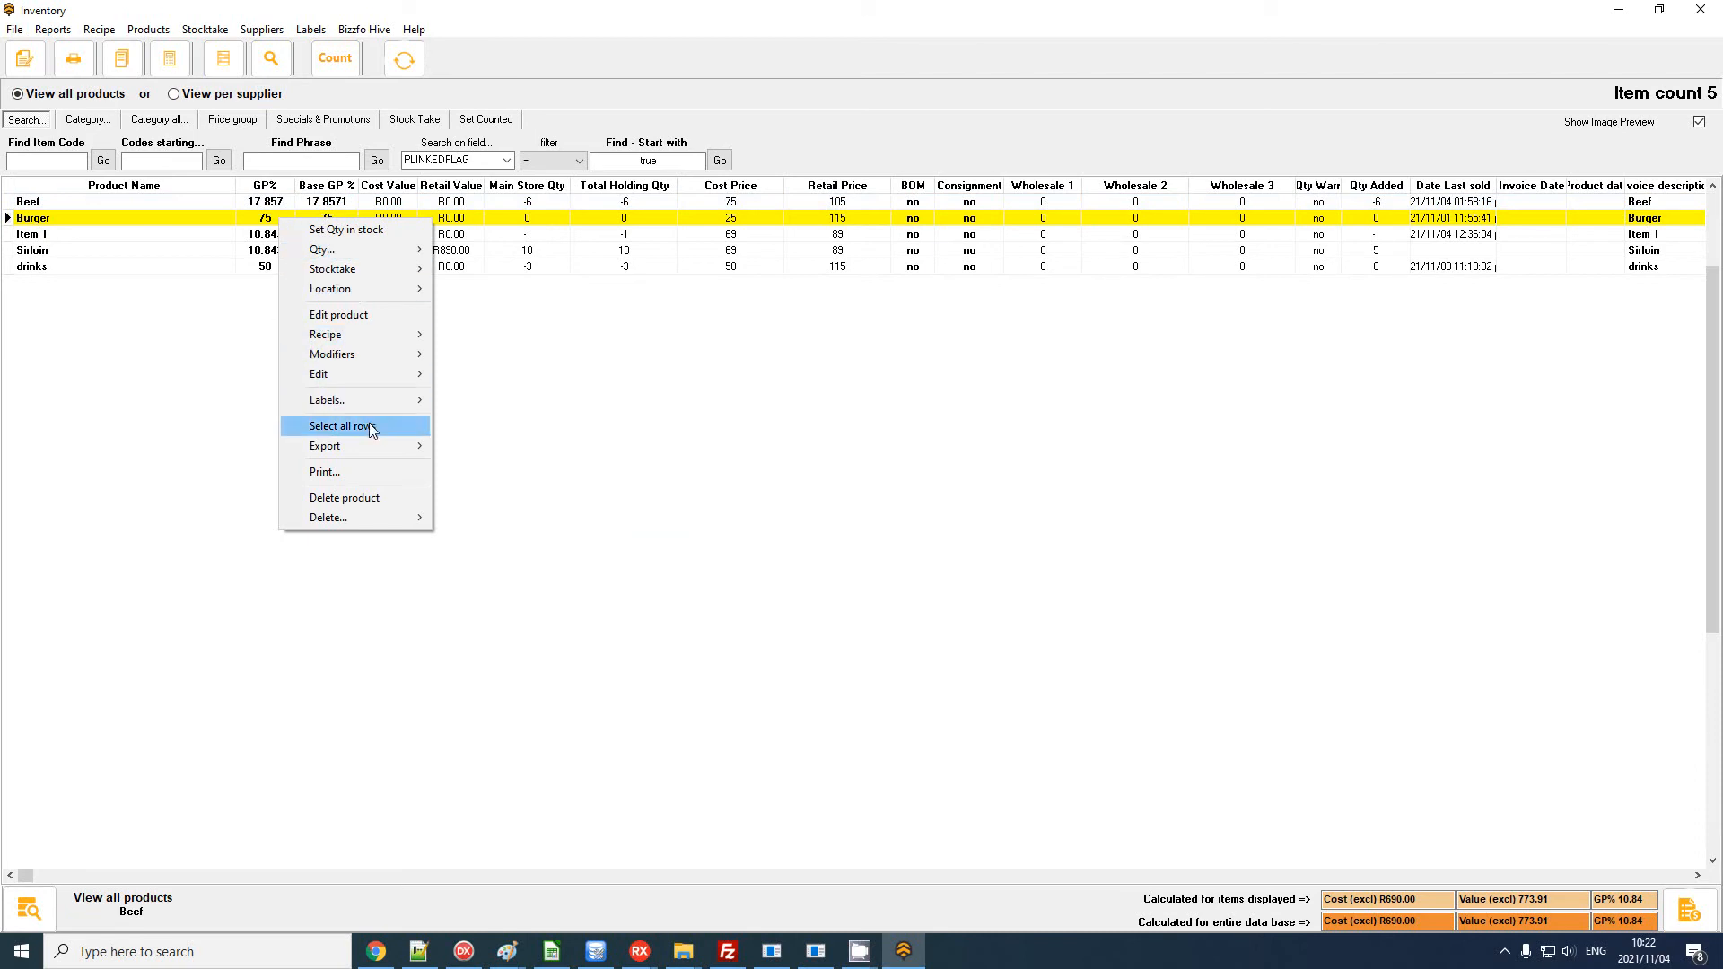
{"action": "left_click", "coordinate": [369, 427]}
{"action": "right_click", "coordinate": [309, 239]}
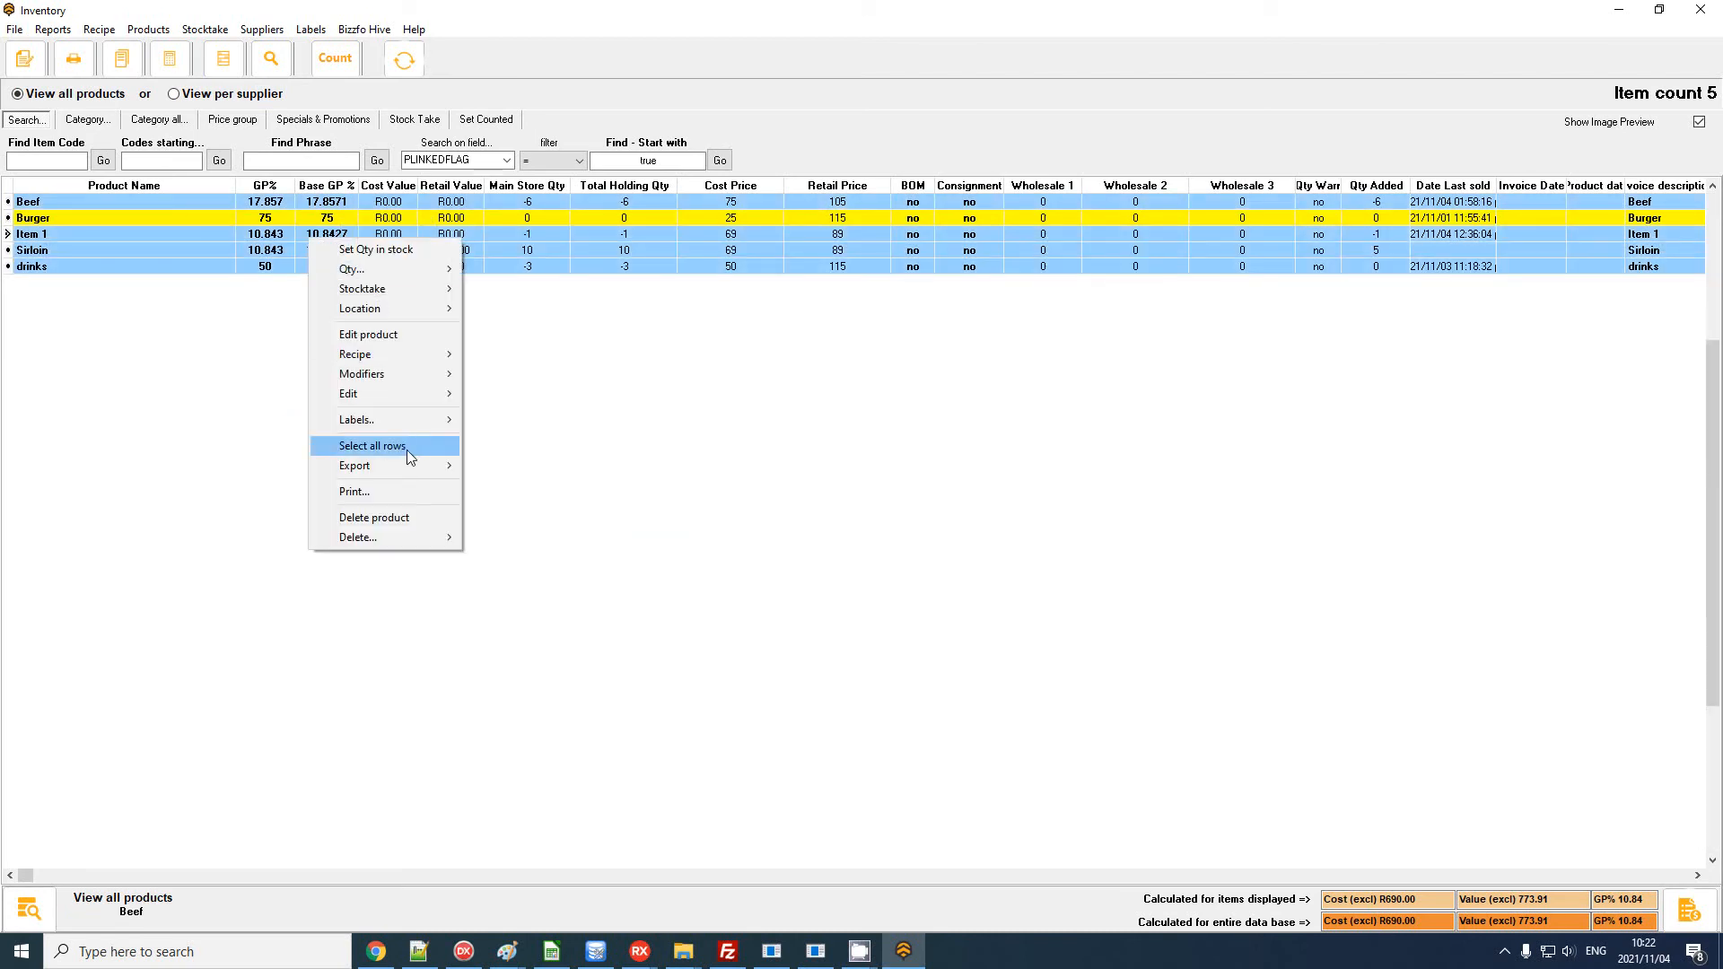
{"action": "mouse_move", "coordinate": [406, 469]}
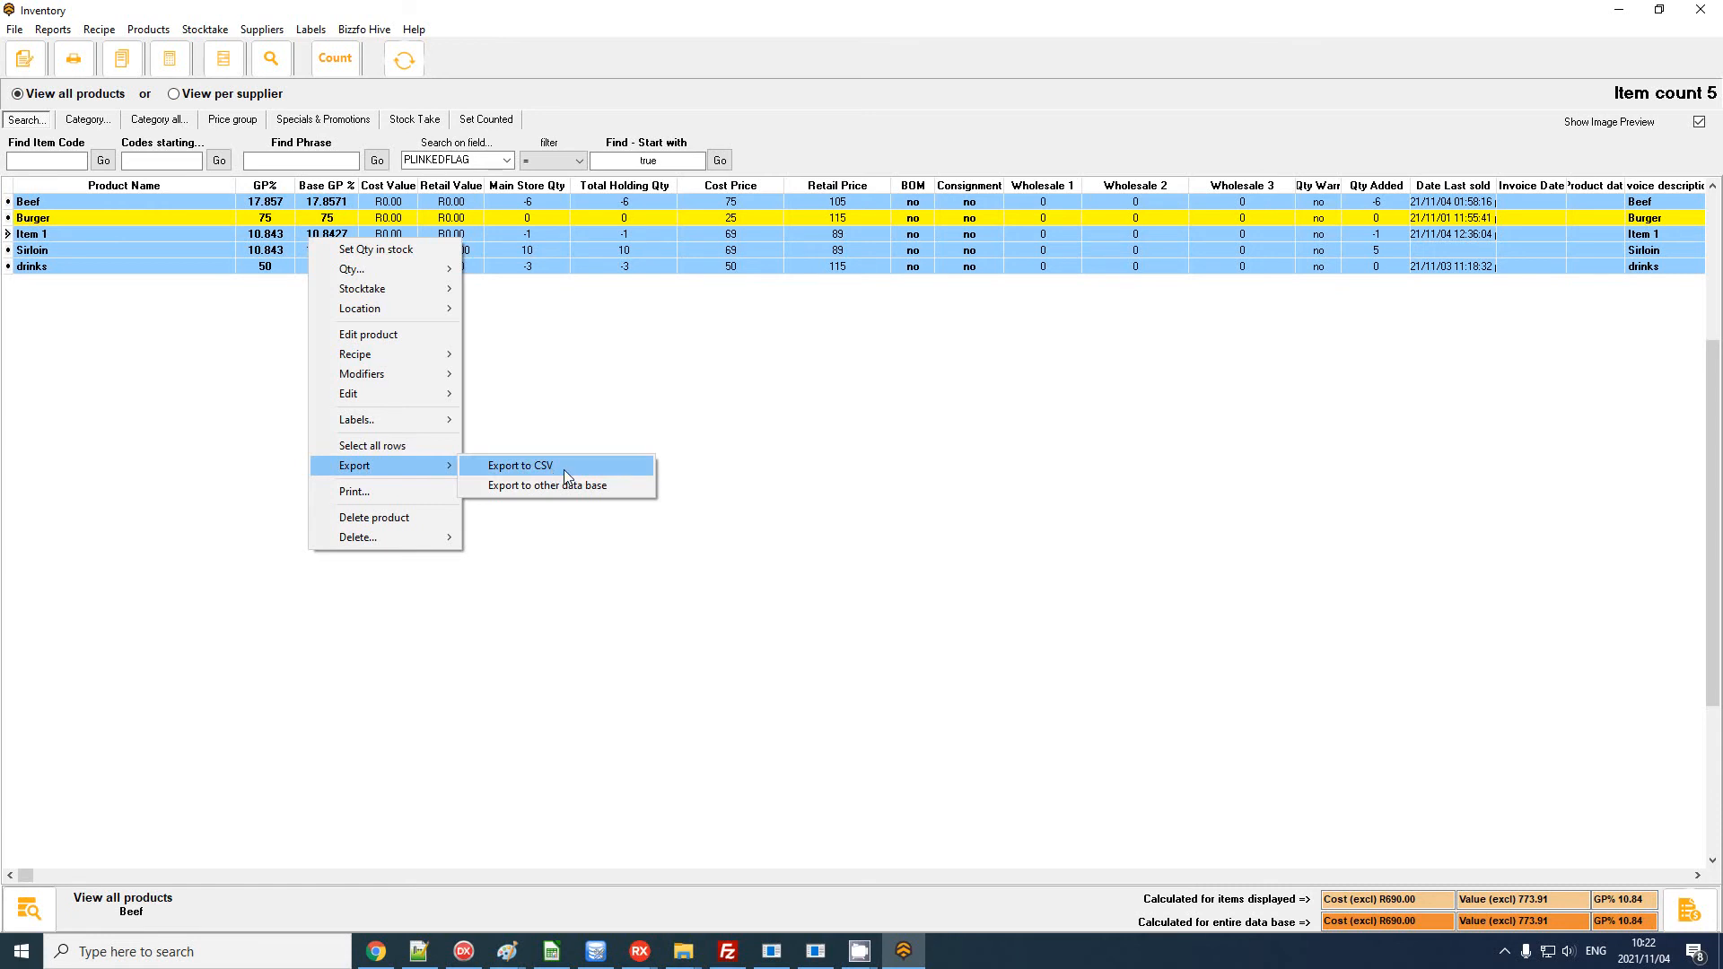
{"action": "left_click", "coordinate": [656, 238]}
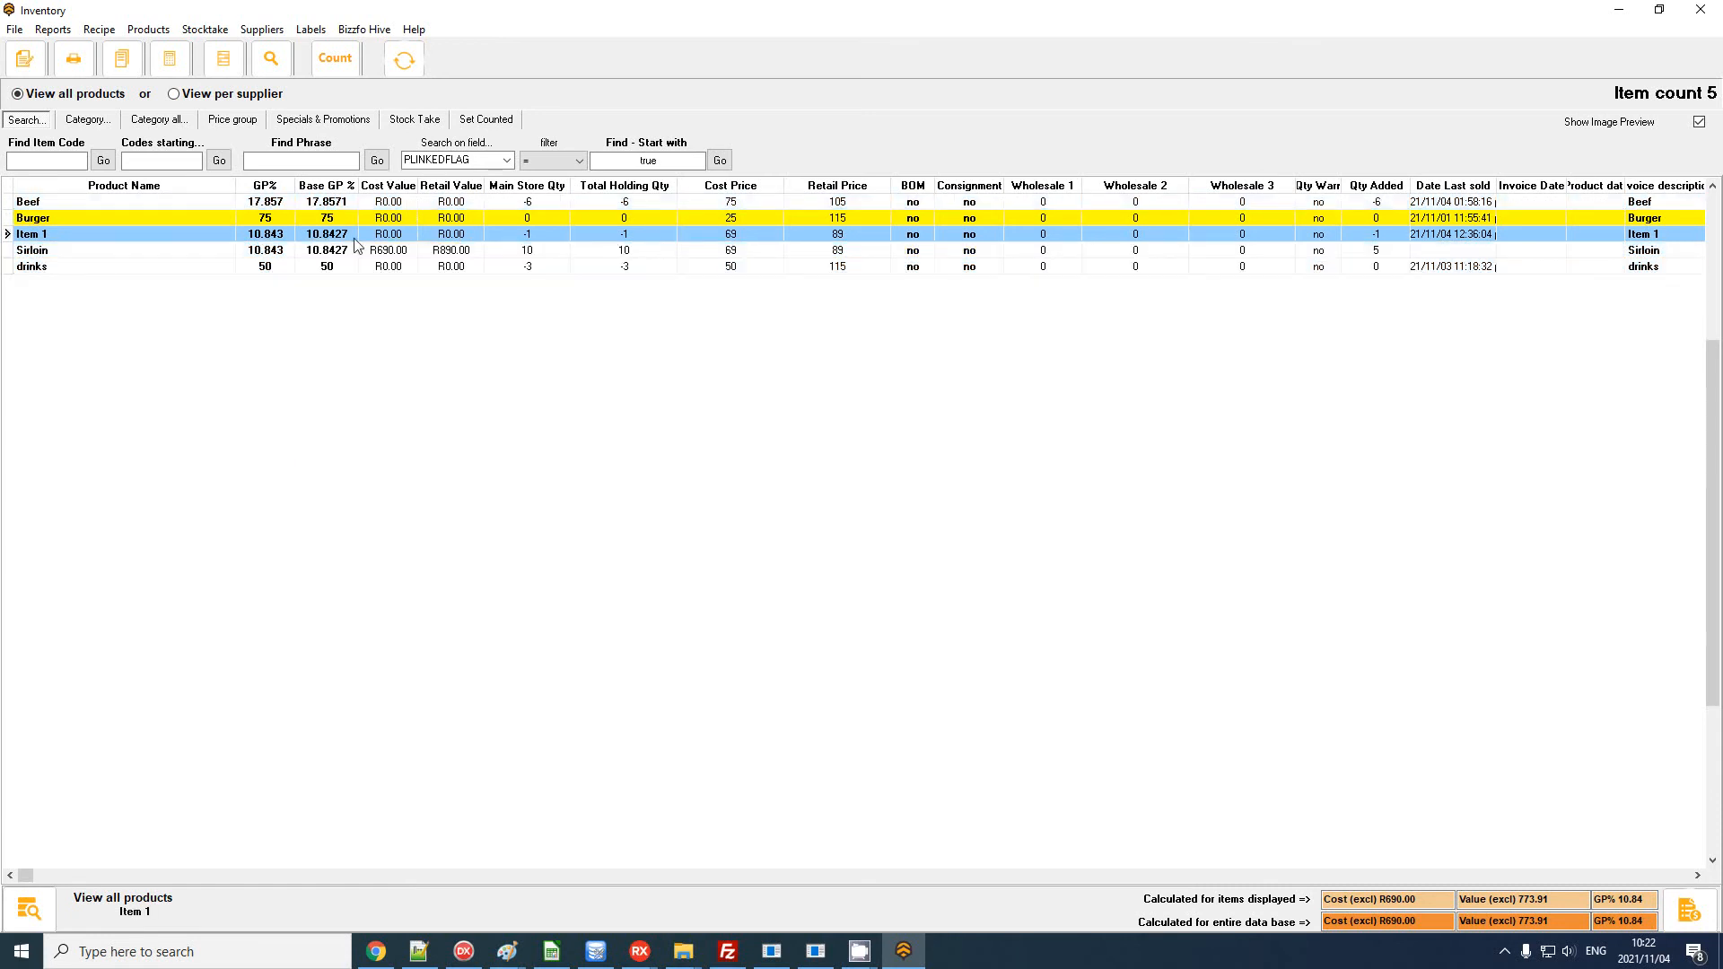
Step: Move Cost Price and Retail Price behind Base GP %, put Main Store Qty directly after Product Name, and save the column order
{"action": "left_click_drag", "start_coordinate": [763, 185], "coordinate": [400, 186]}
{"action": "left_click_drag", "start_coordinate": [855, 188], "coordinate": [476, 187]}
{"action": "left_click_drag", "start_coordinate": [779, 187], "coordinate": [262, 186]}
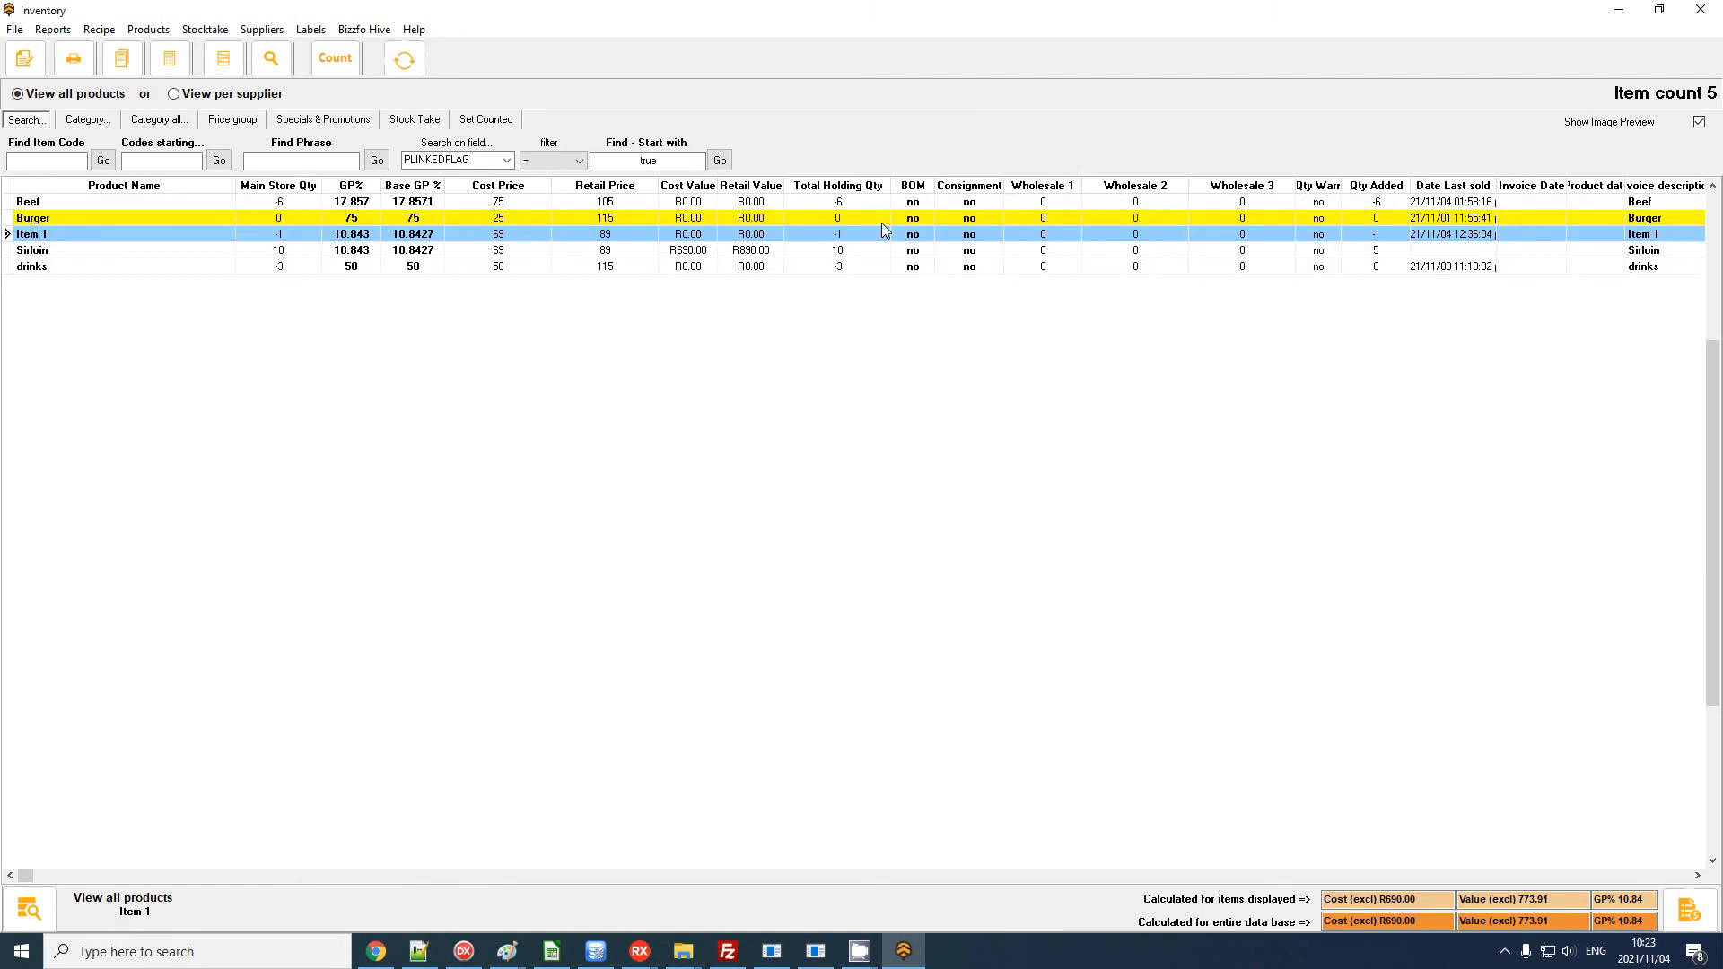
{"action": "left_click", "coordinate": [15, 29]}
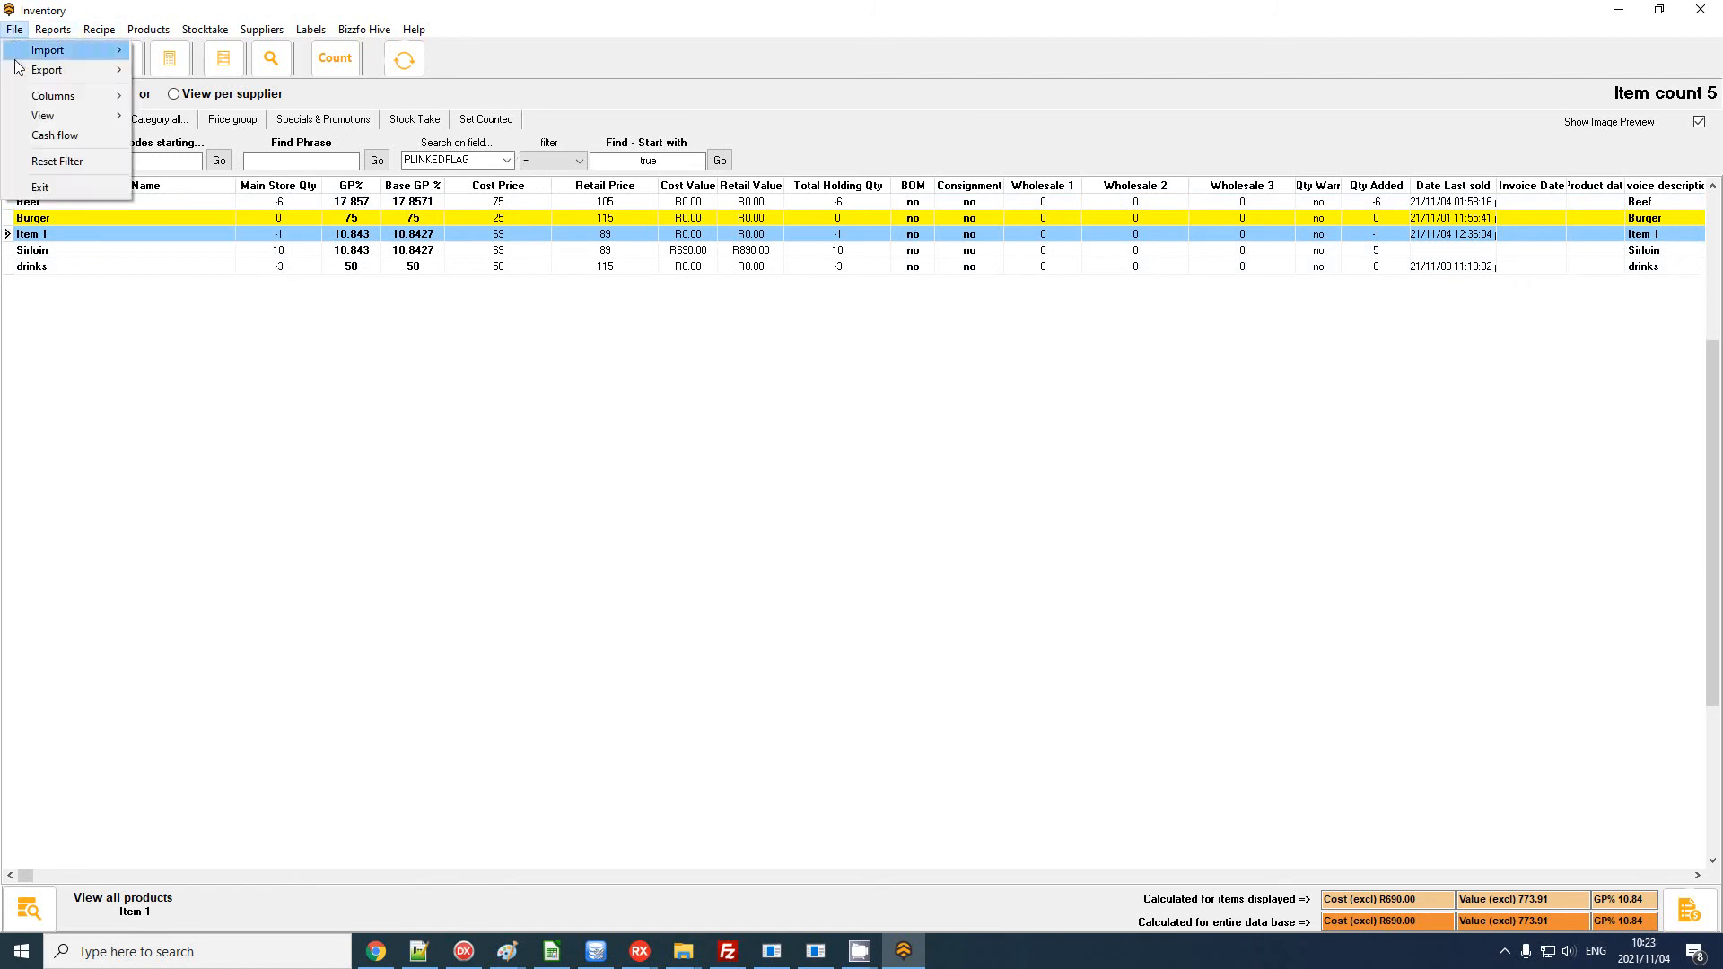
{"action": "left_click", "coordinate": [193, 95]}
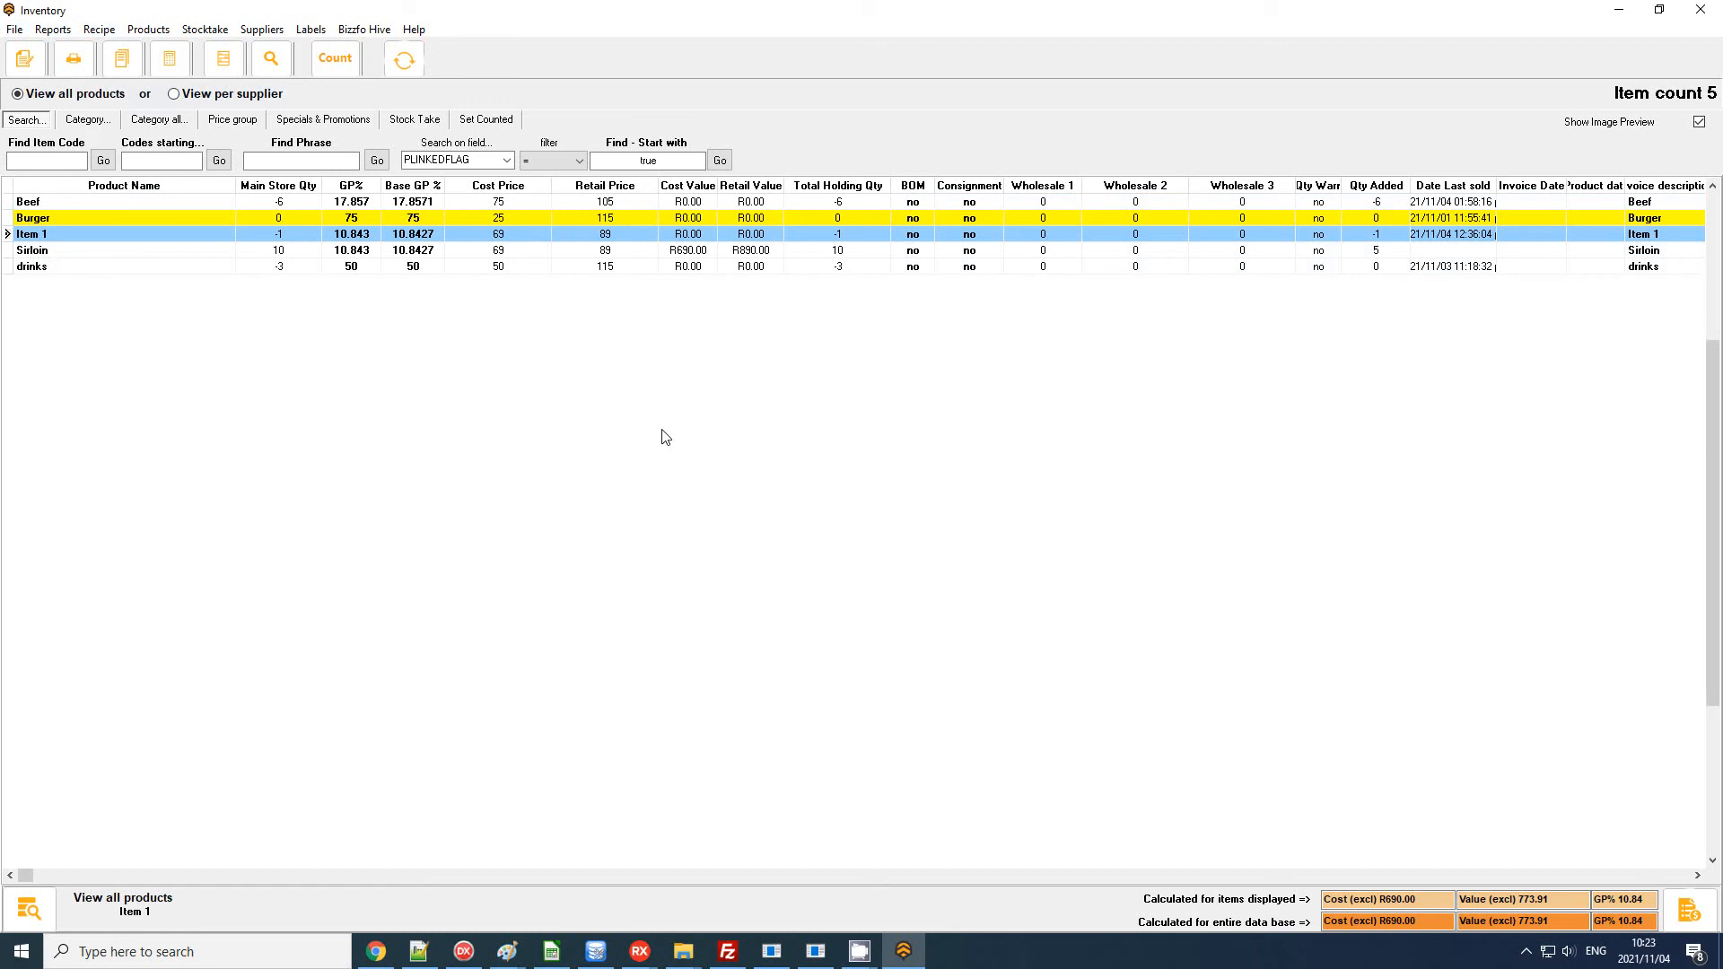
Step: Open the Beef item to look at its supplier invoice section, then close it without editing
{"action": "double_click", "coordinate": [91, 206]}
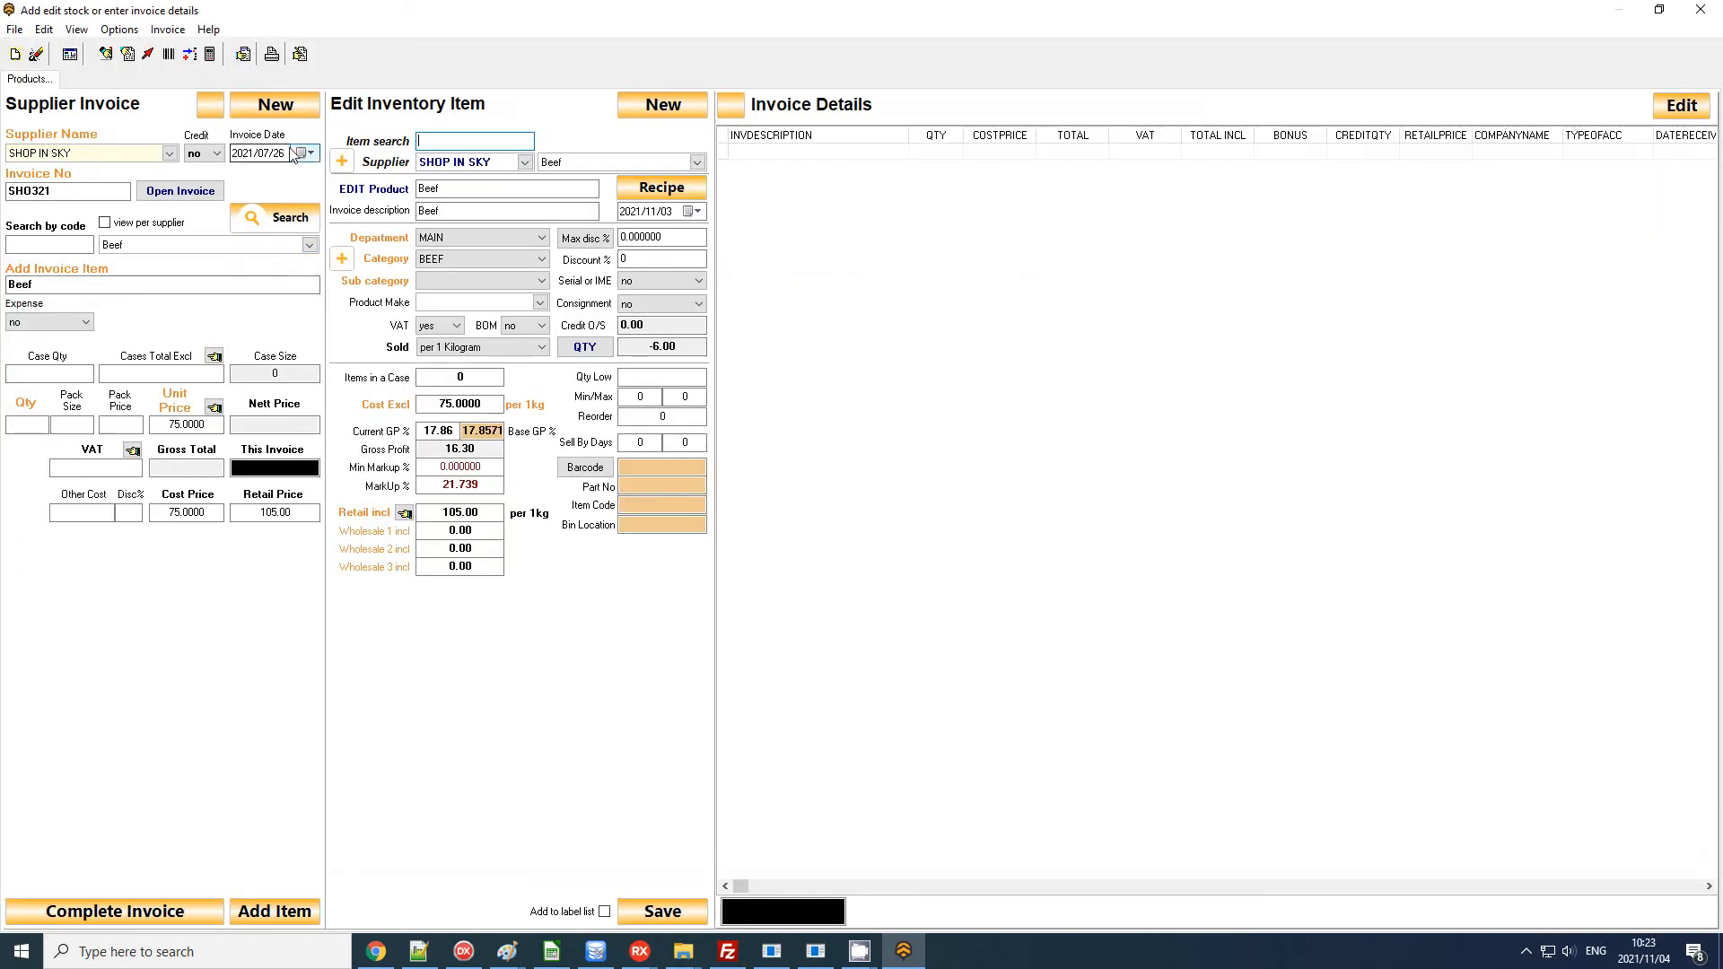
{"action": "double_click", "coordinate": [168, 156]}
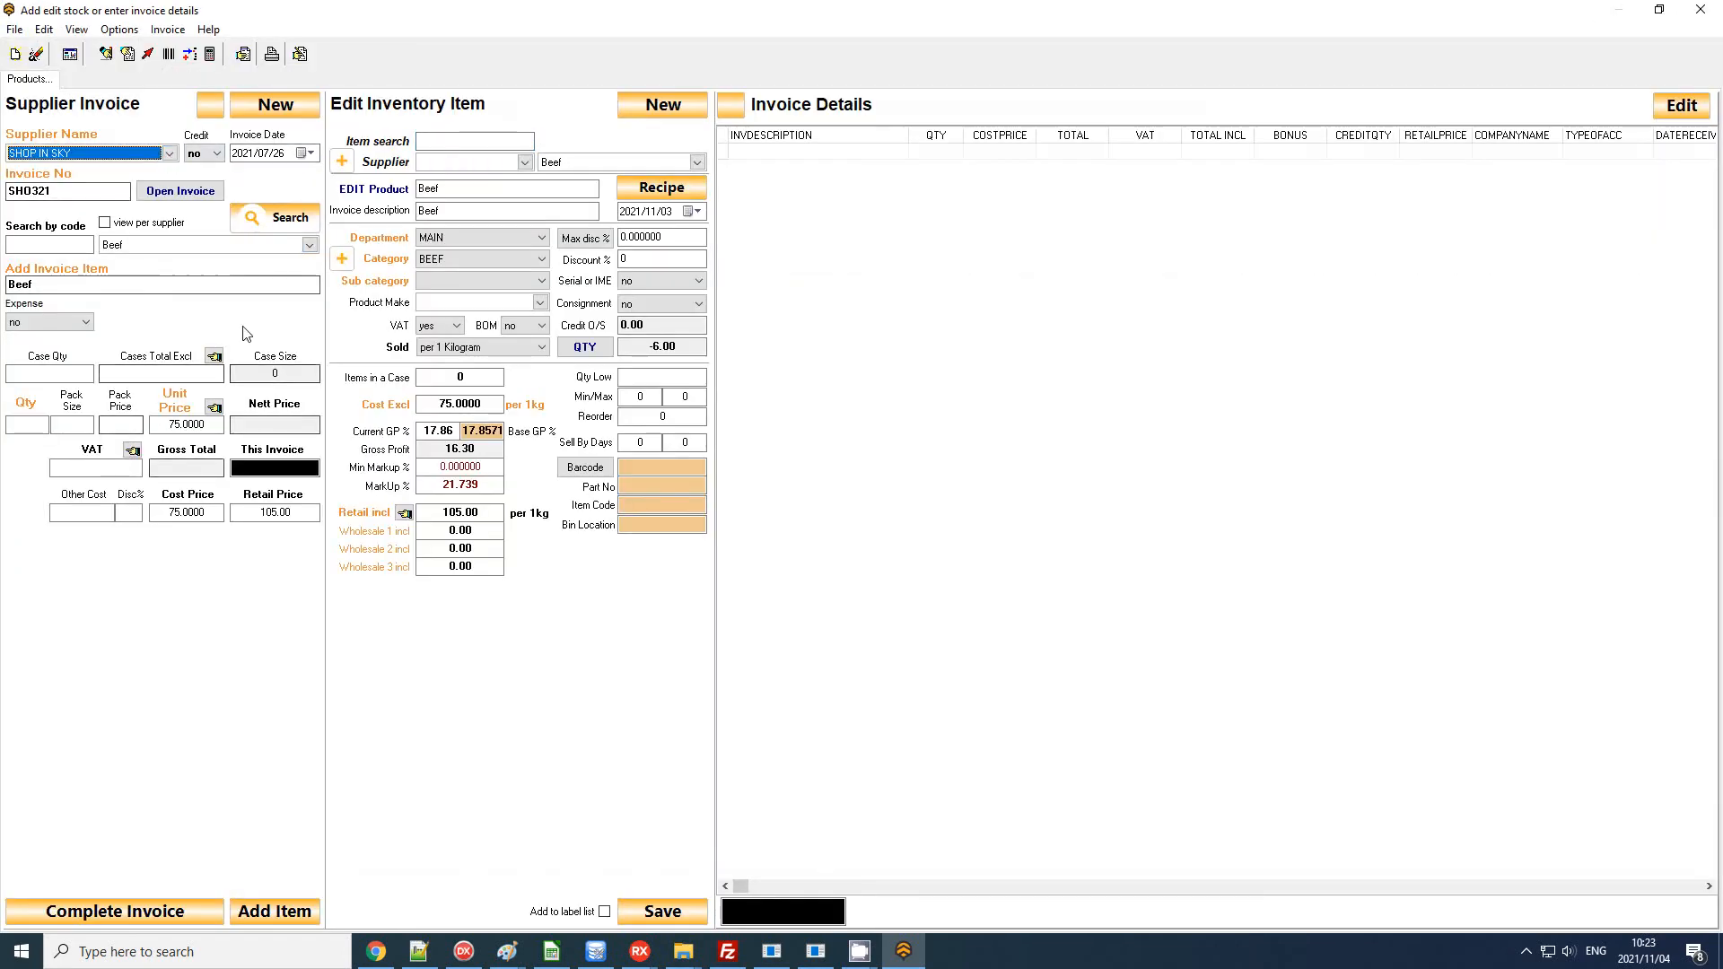
{"action": "left_click", "coordinate": [1701, 10]}
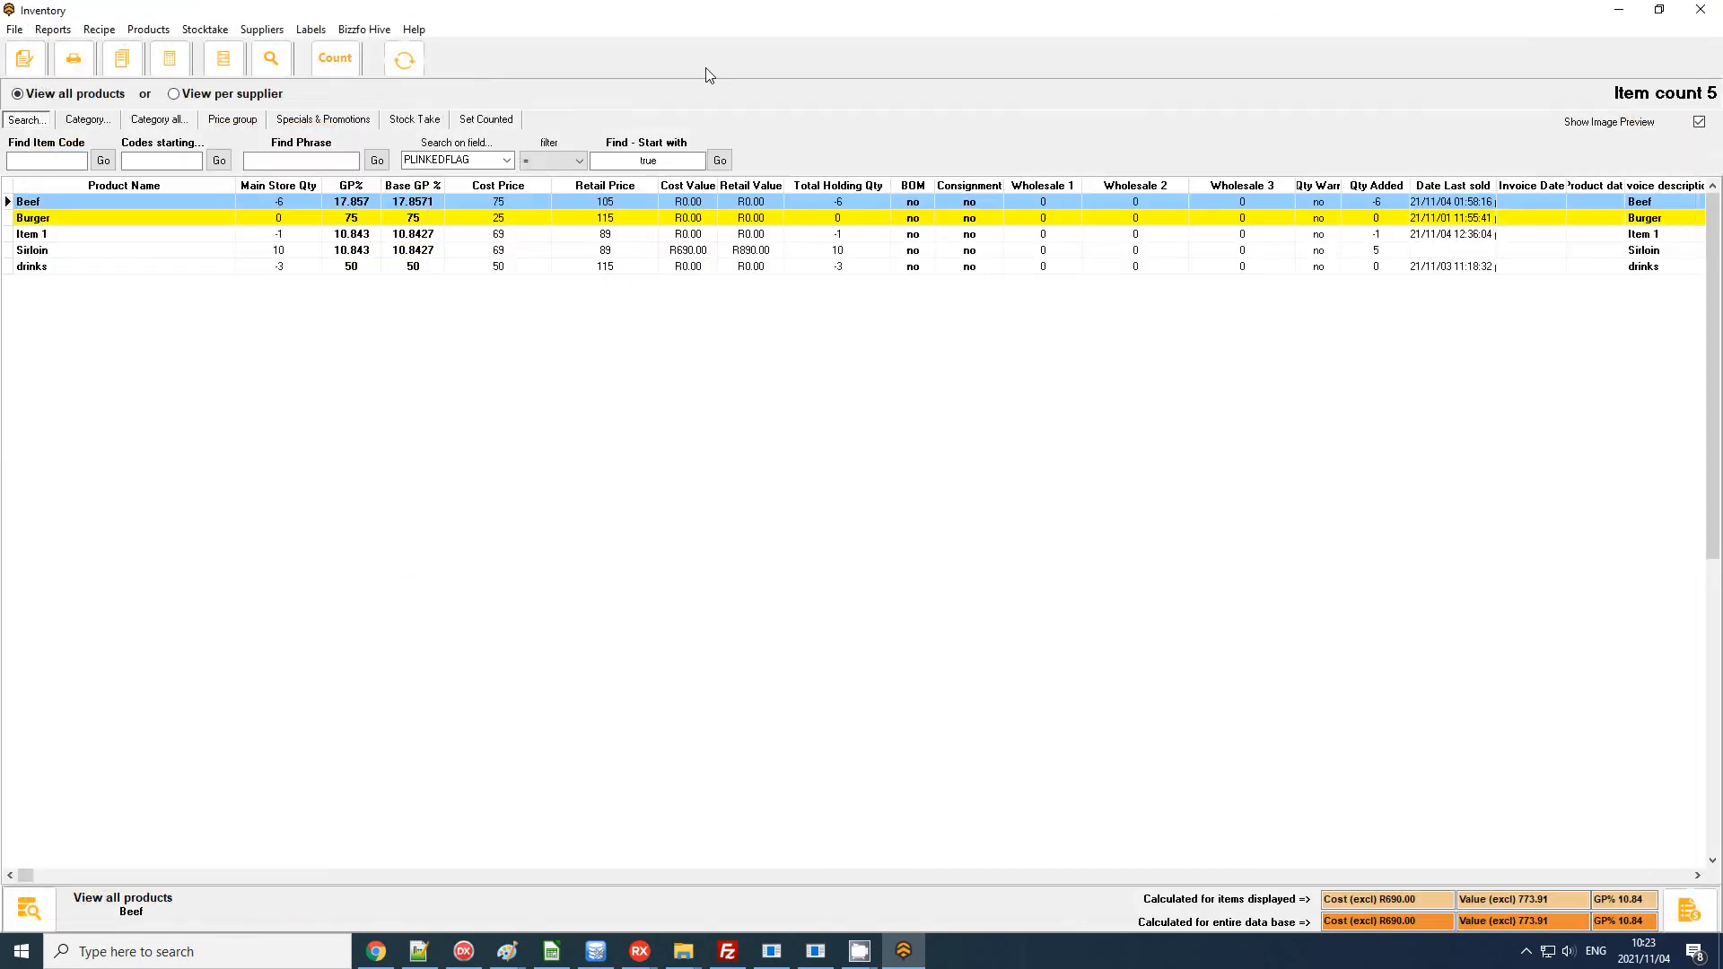
Step: Rerun the Items Below Base GP% report on the full product list
{"action": "left_click", "coordinate": [54, 29]}
{"action": "mouse_move", "coordinate": [217, 111]}
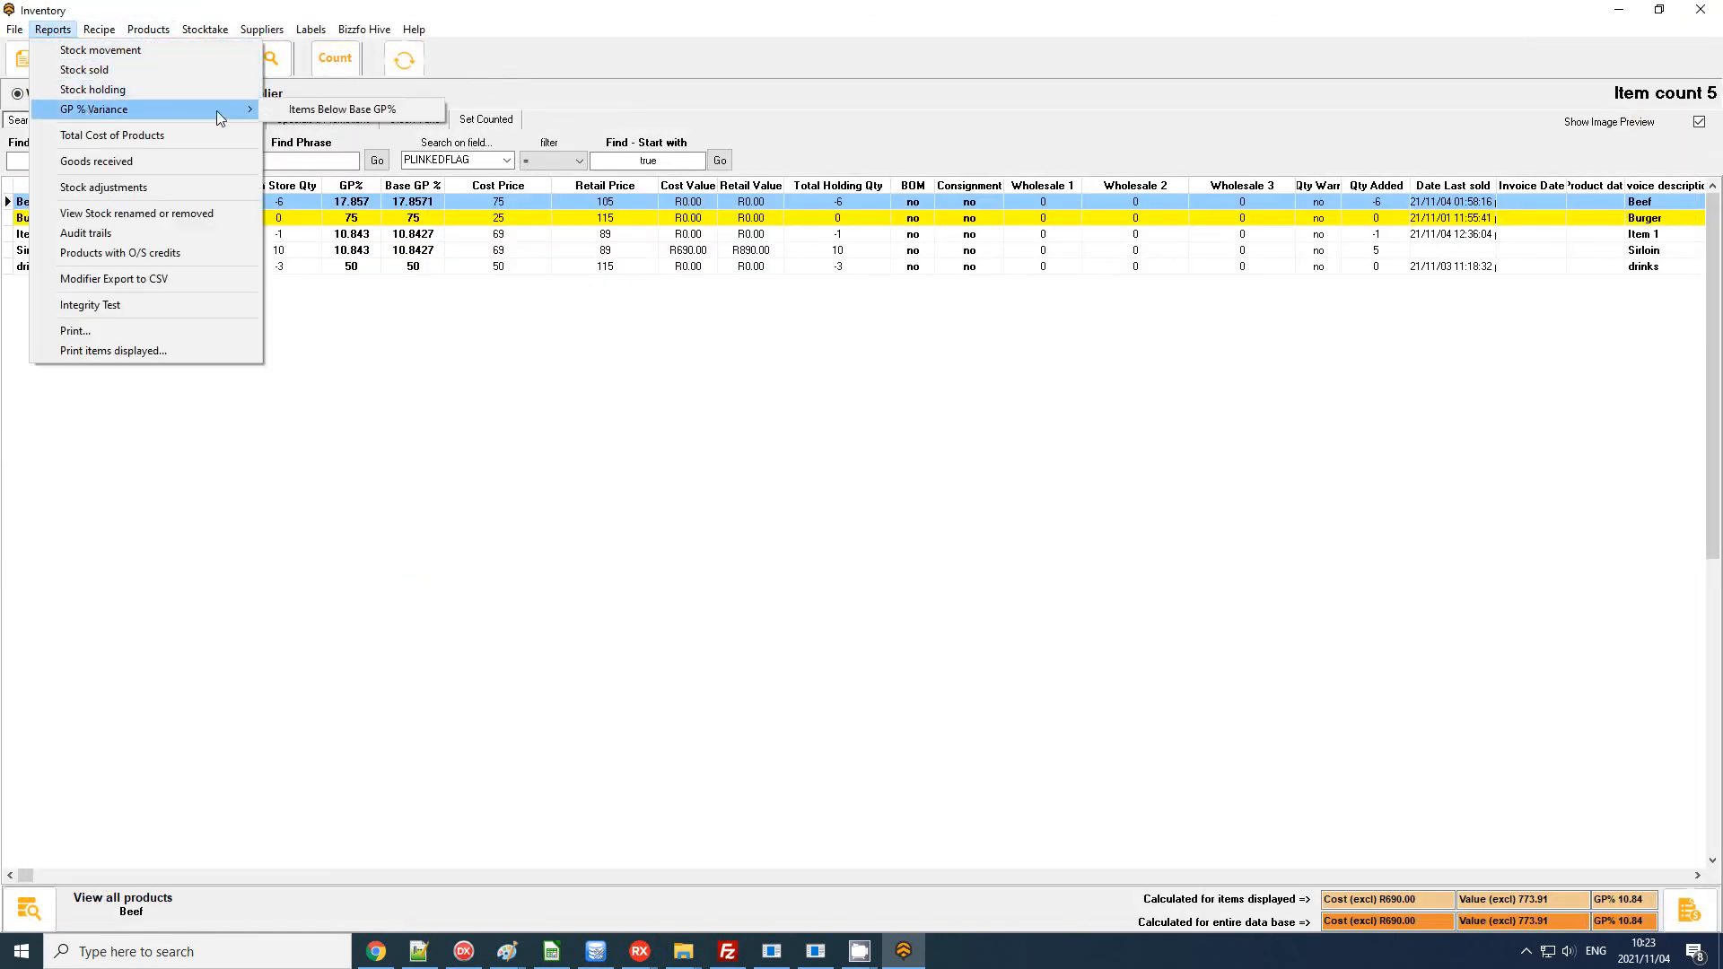
{"action": "left_click", "coordinate": [282, 110]}
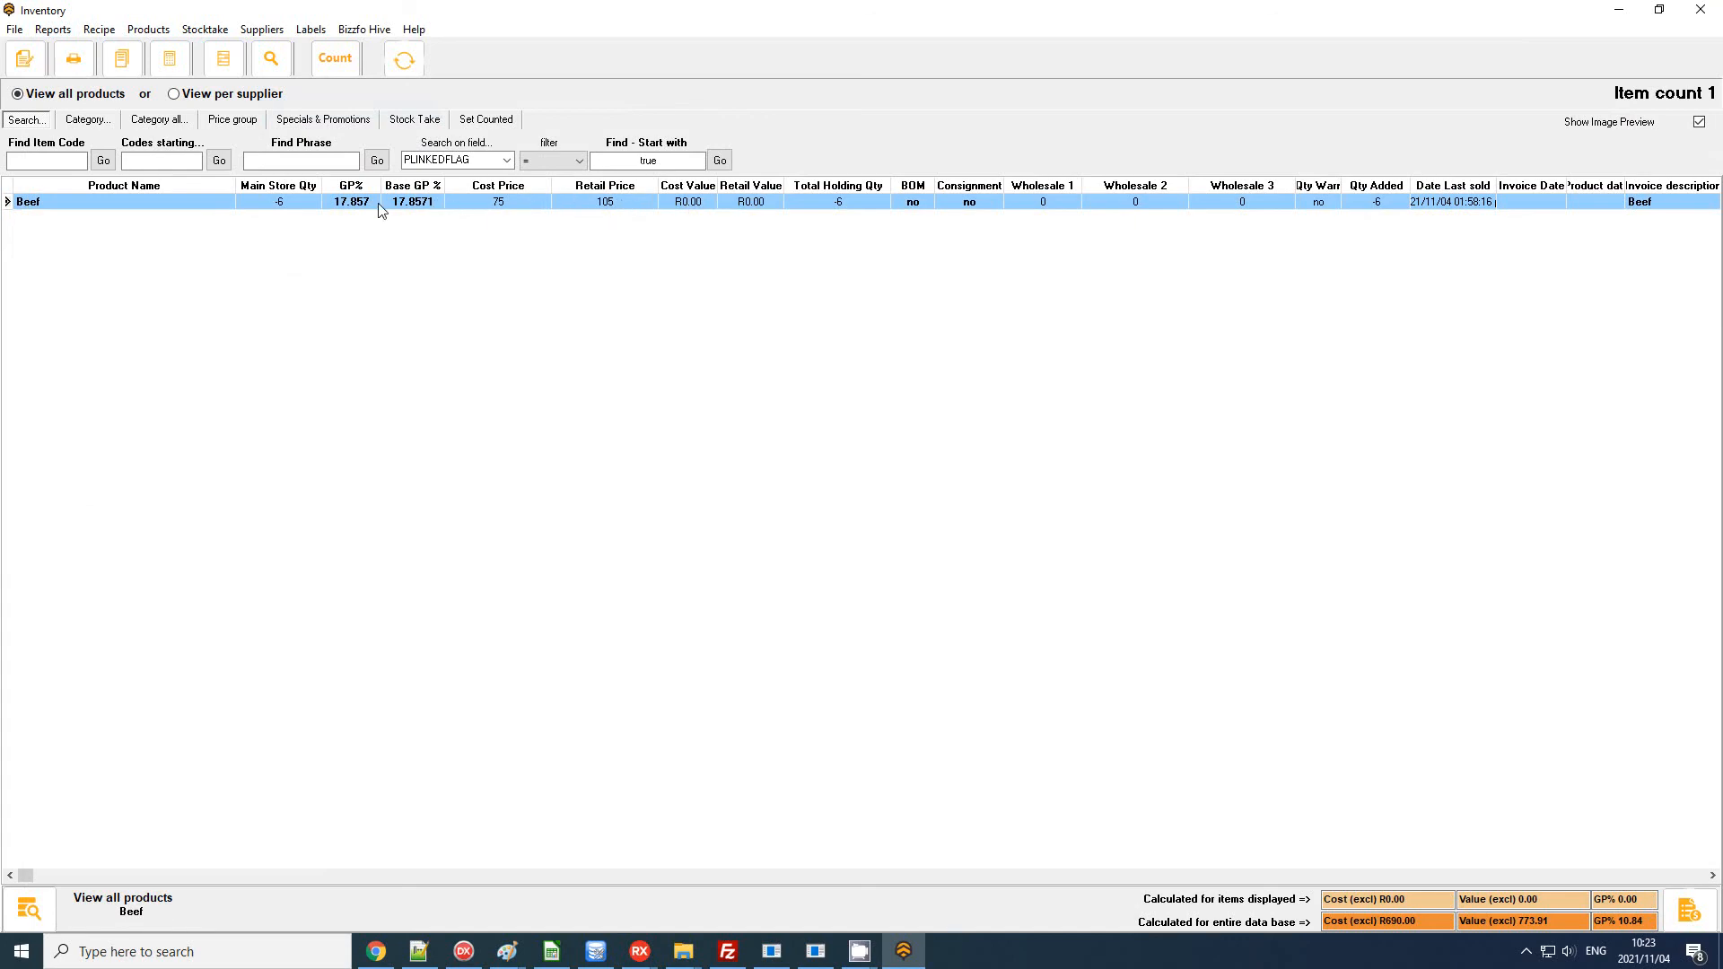
Step: Open the Beef item, set its retail price including VAT to 110 and save the confirmed change
{"action": "double_click", "coordinate": [624, 239]}
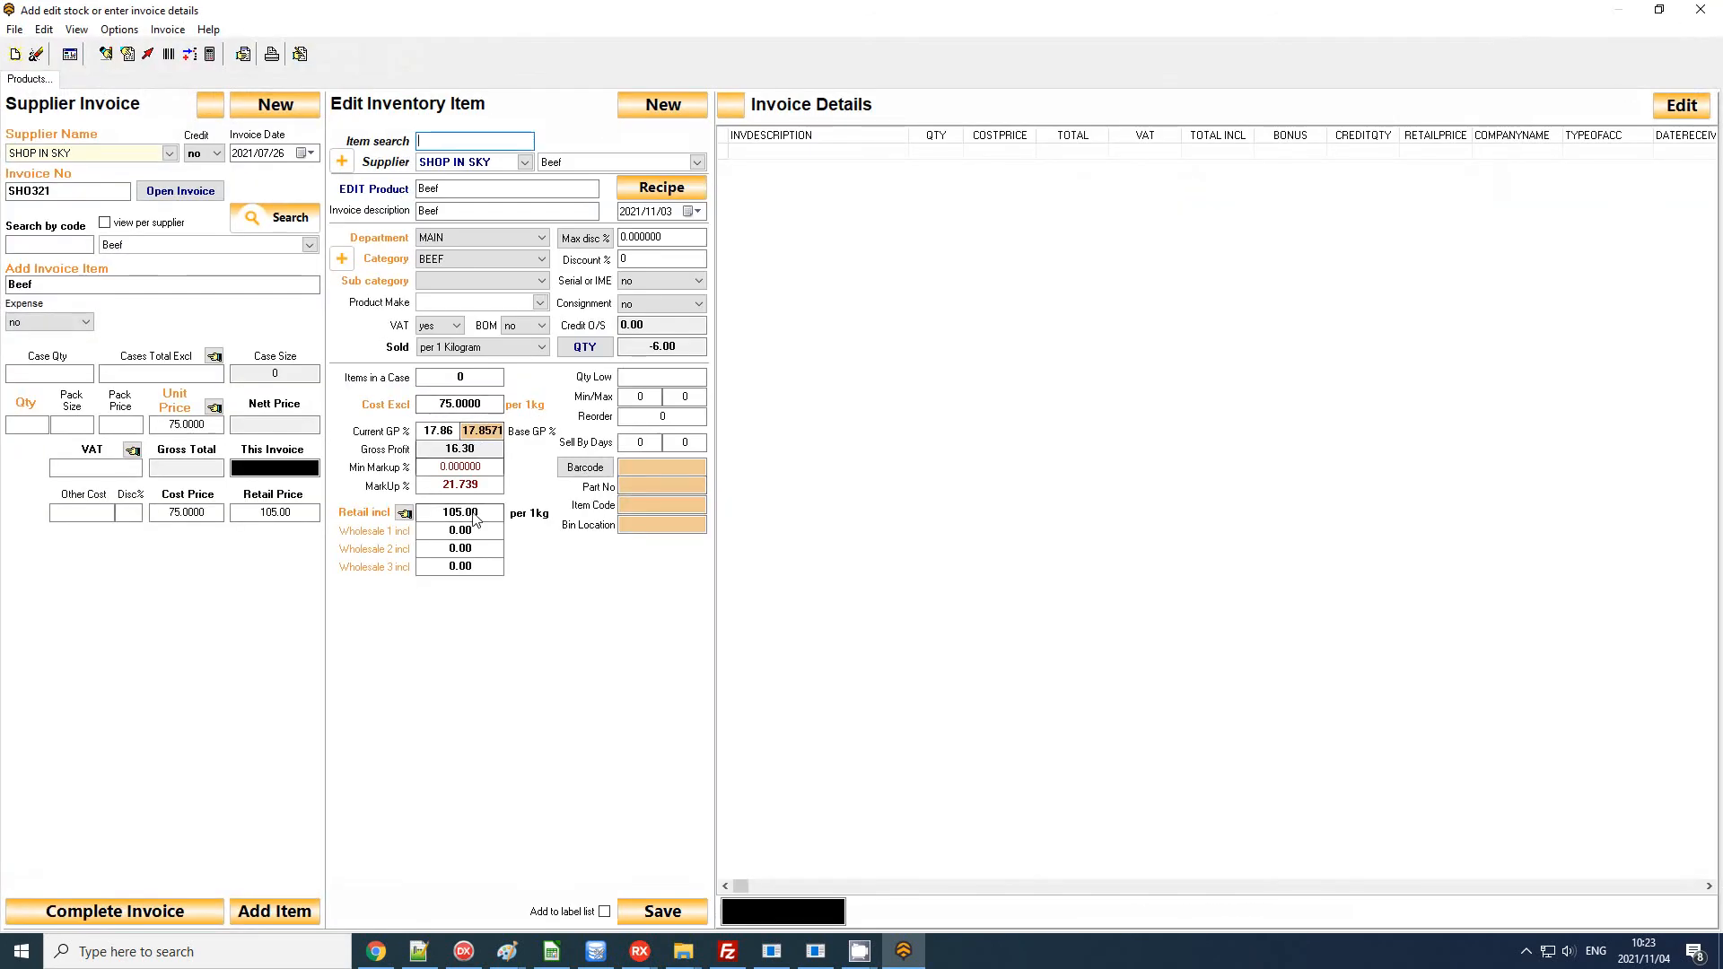
{"action": "left_click", "coordinate": [487, 515]}
{"action": "key", "text": "BackSpace"}
{"action": "key", "text": "BackSpace"}
{"action": "key", "text": "BackSpace"}
{"action": "key", "text": "BackSpace"}
{"action": "key", "text": "BackSpace"}
{"action": "key", "text": "BackSpace"}
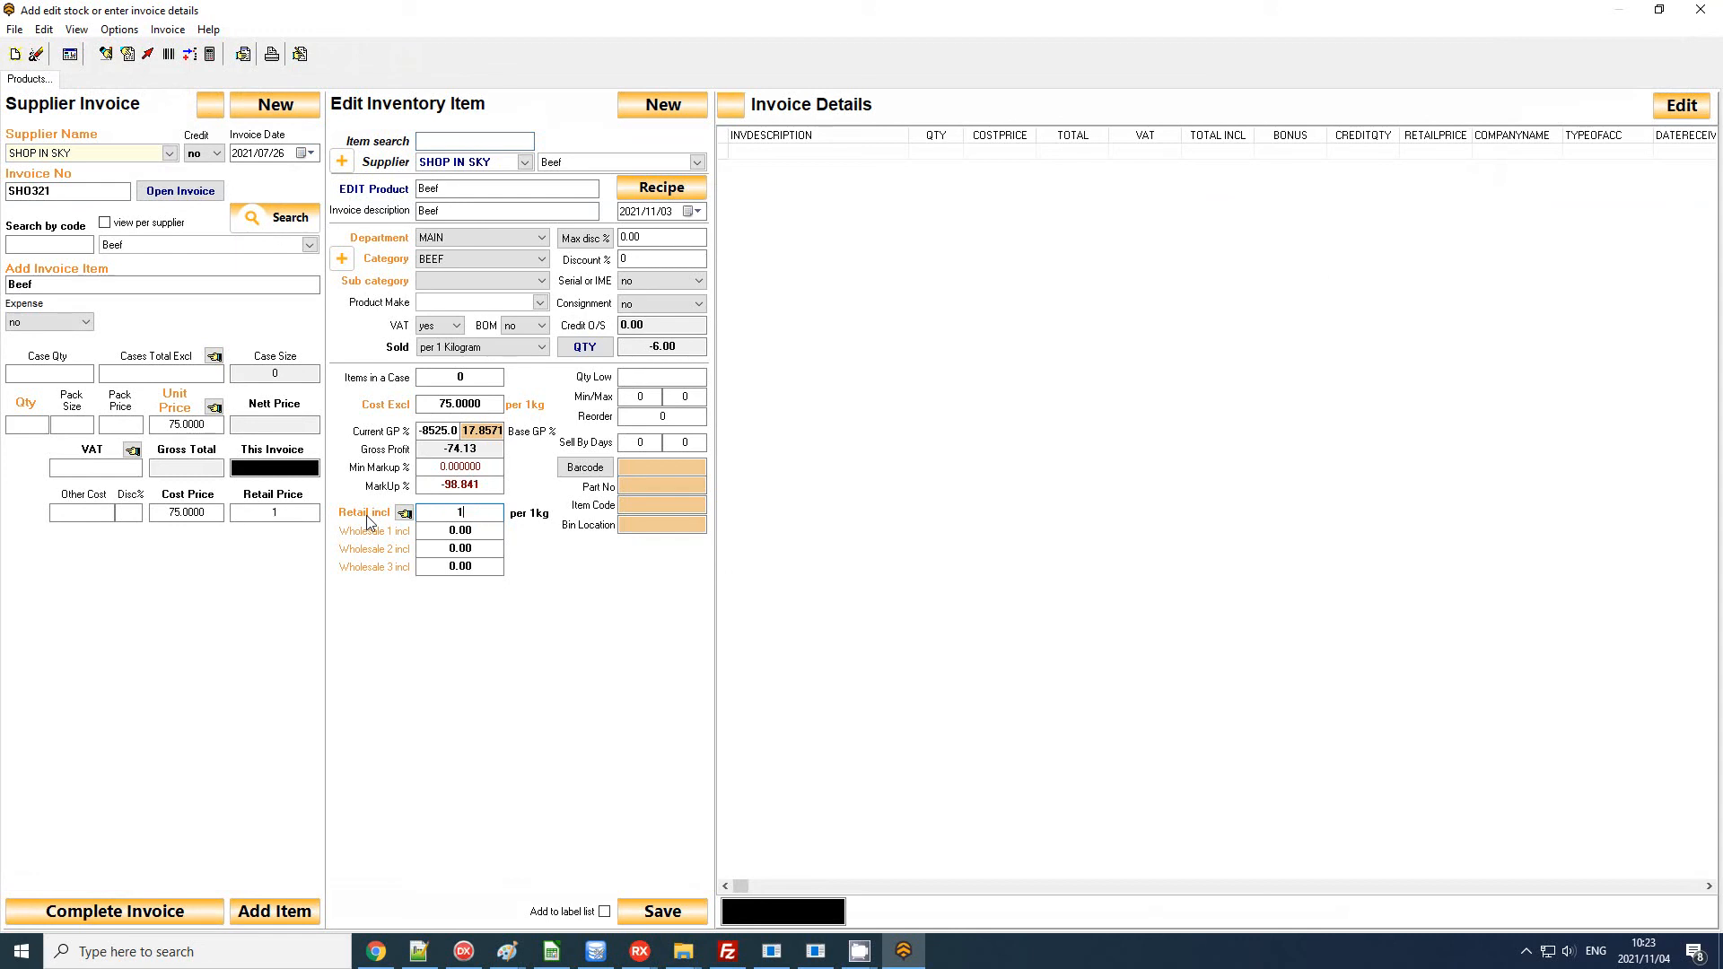
{"action": "type", "text": "110"}
{"action": "type", "text": "00"}
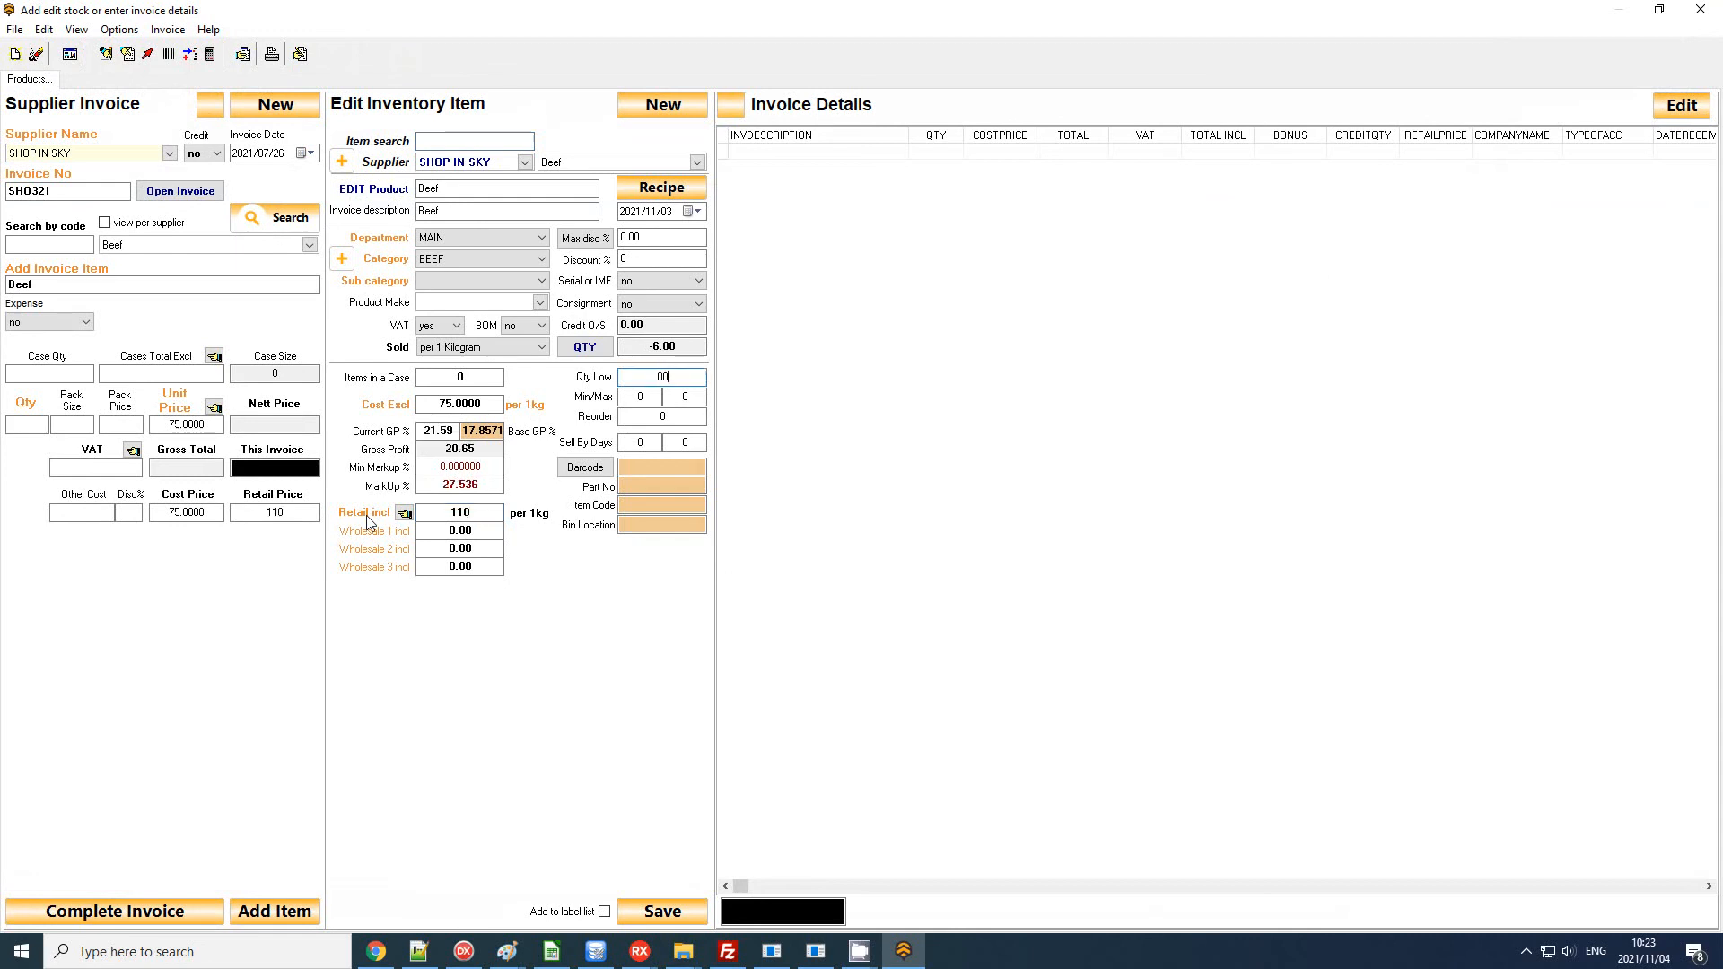
{"action": "left_click", "coordinate": [658, 909]}
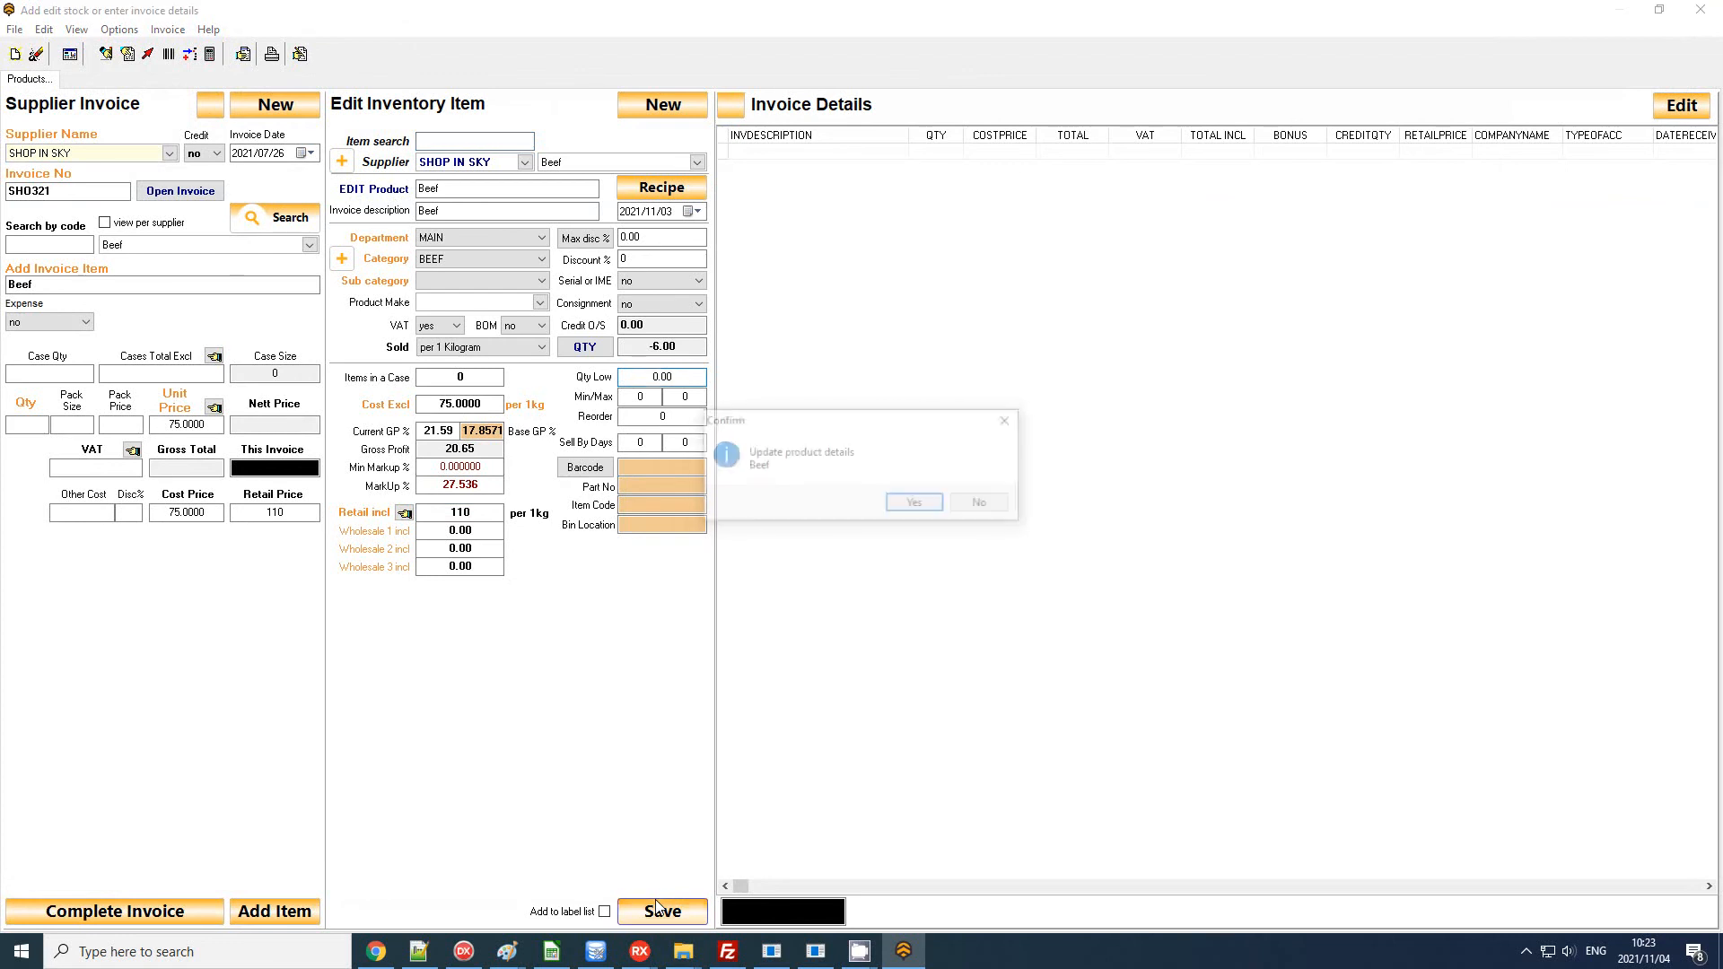
{"action": "left_click", "coordinate": [915, 501]}
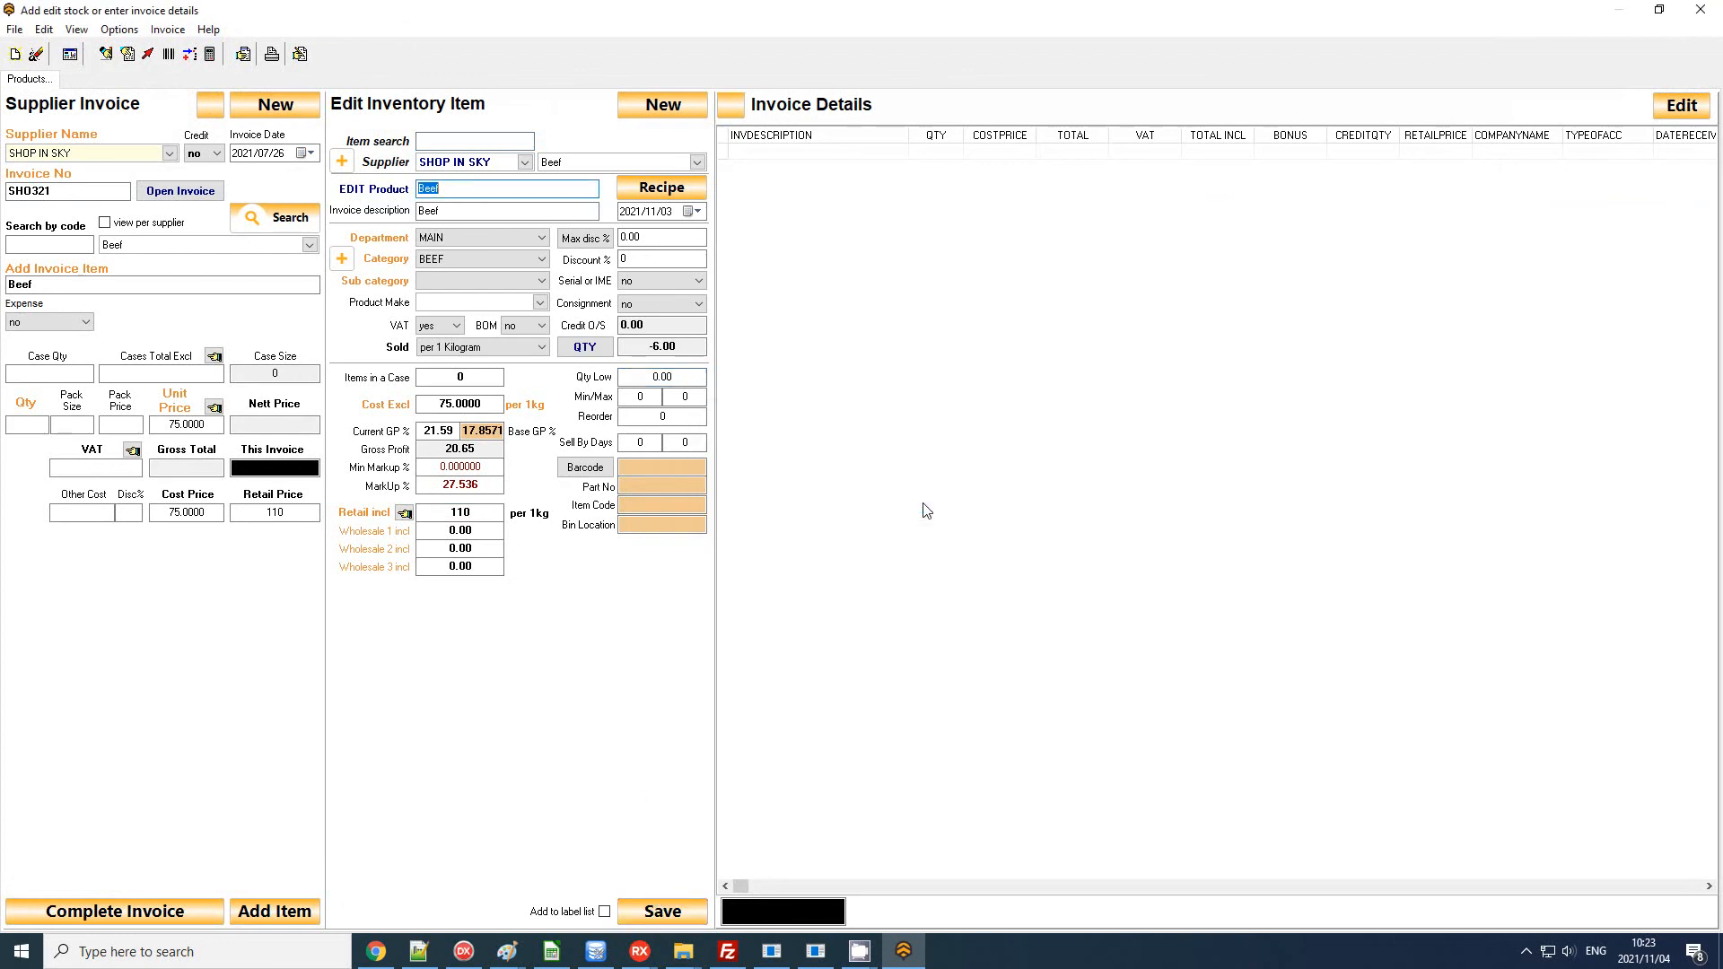